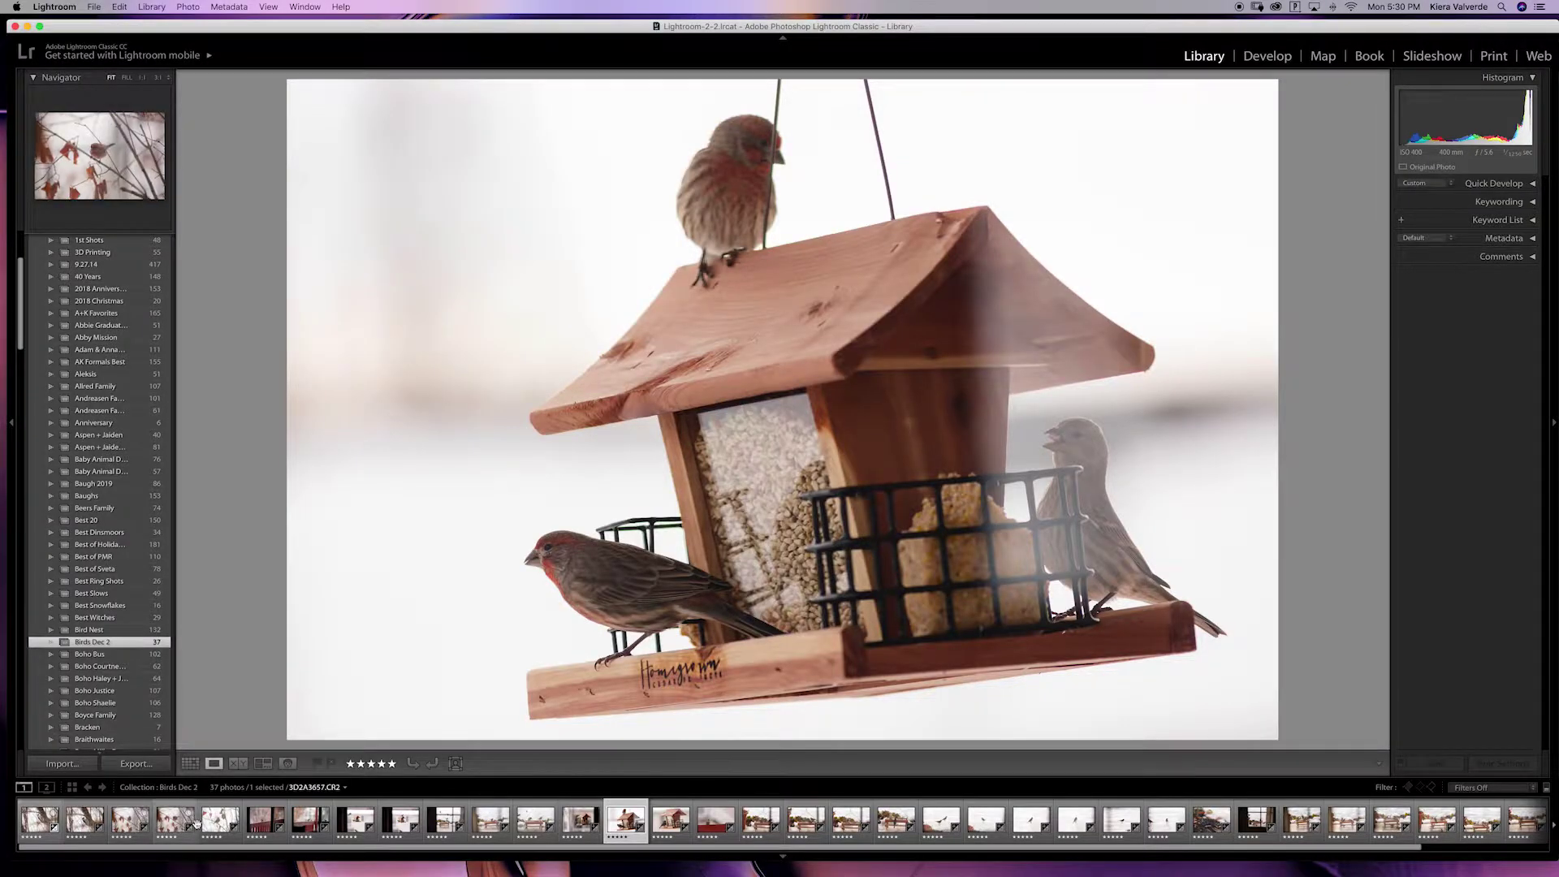
# Review the bird feeder photos in the Birds Dec 2 collection, comparing the house feeder and picnic-table feeder shots.
pyautogui.click(355, 822)
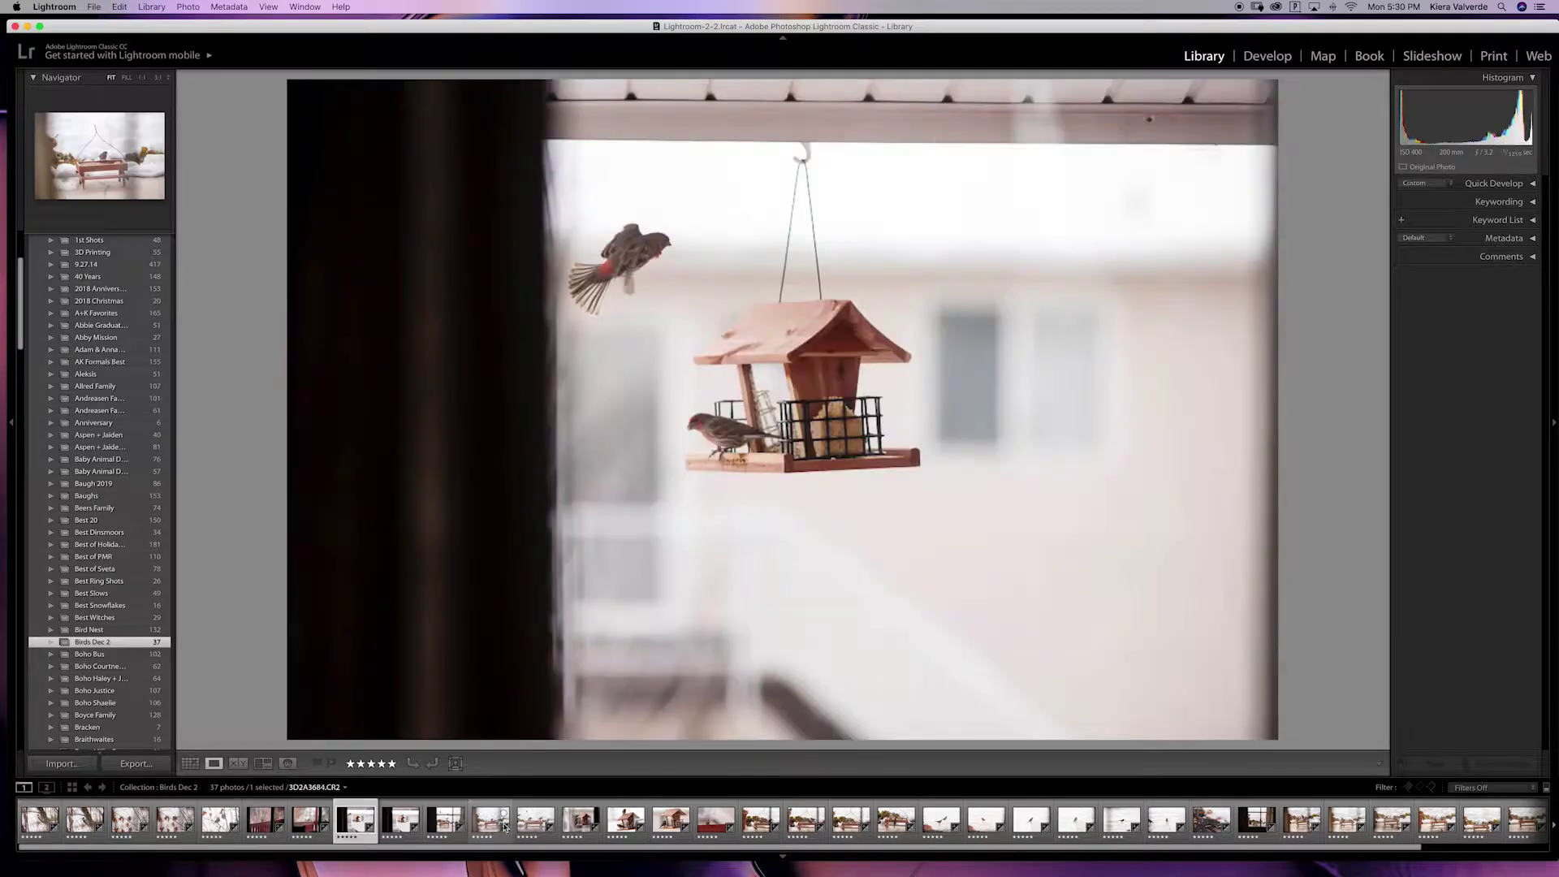
pyautogui.click(620, 826)
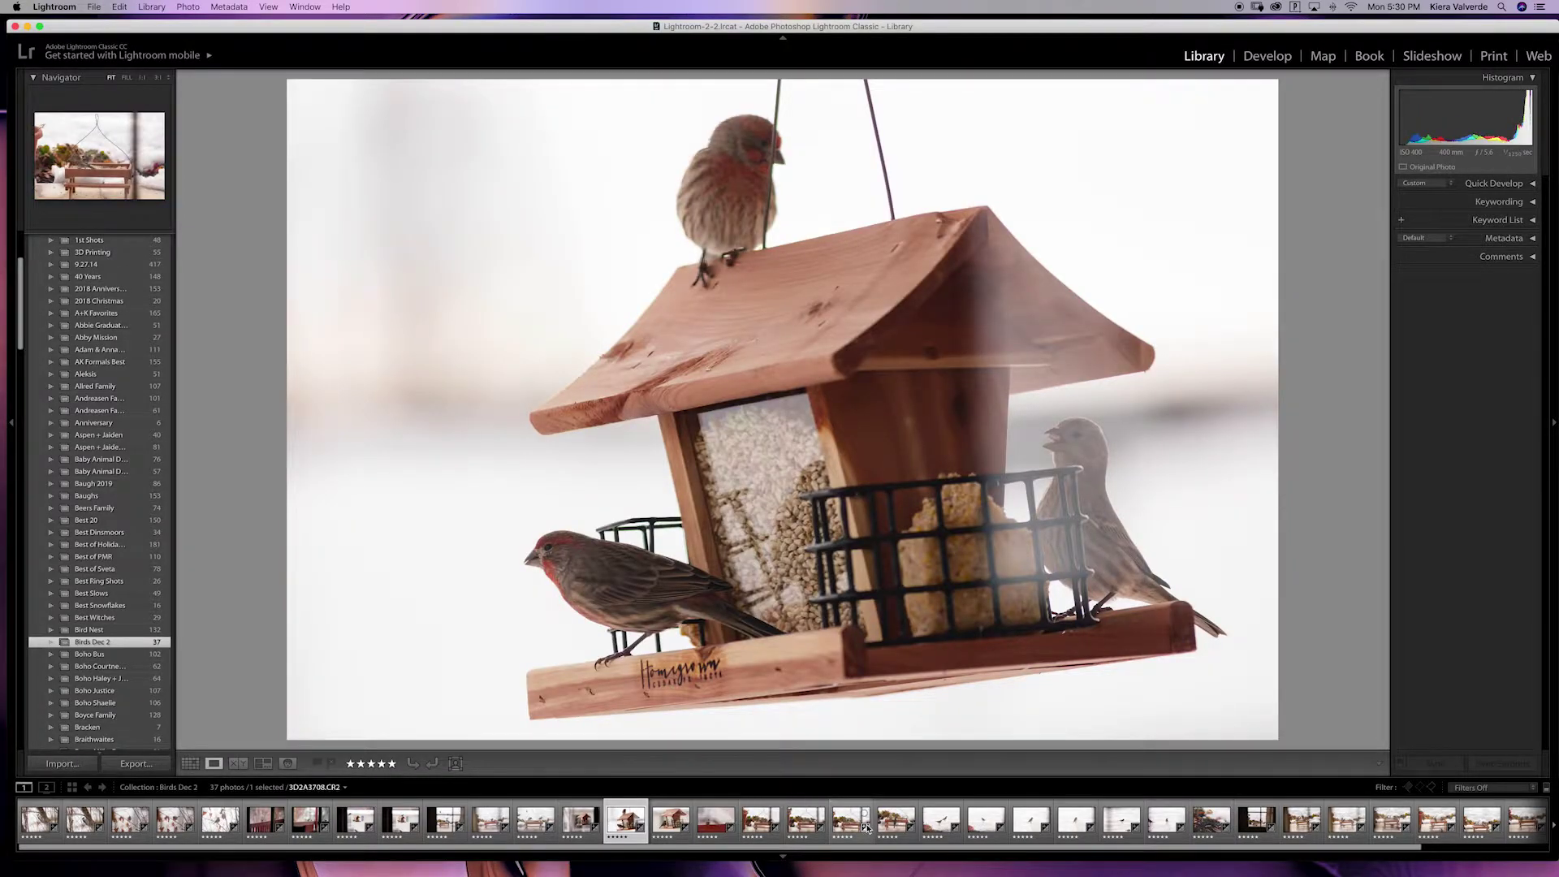
pyautogui.hscroll(3, 867, 828)
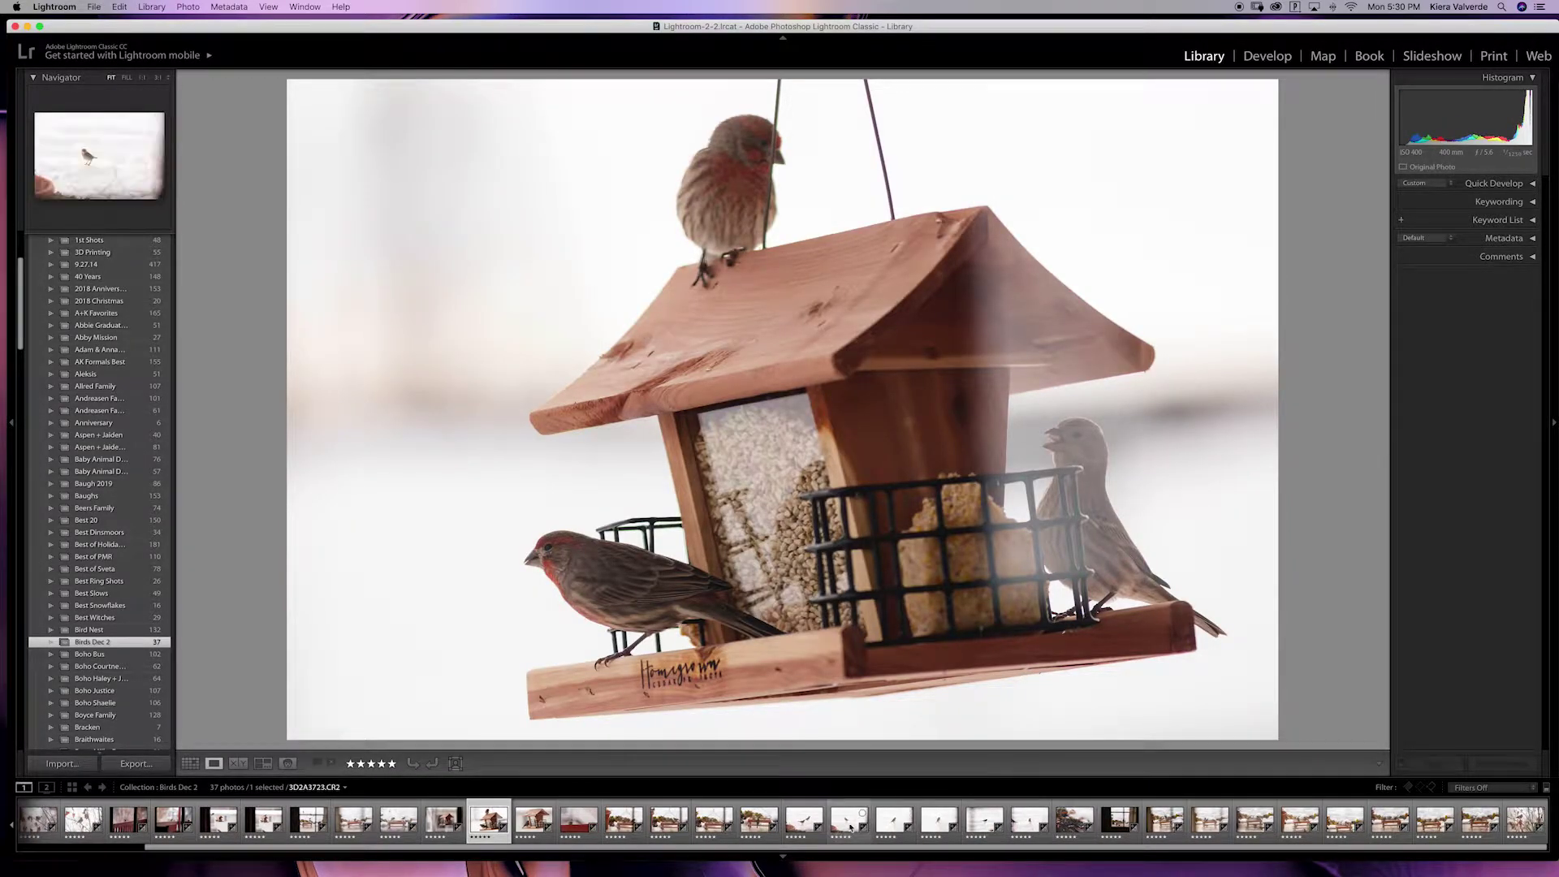
pyautogui.click(675, 826)
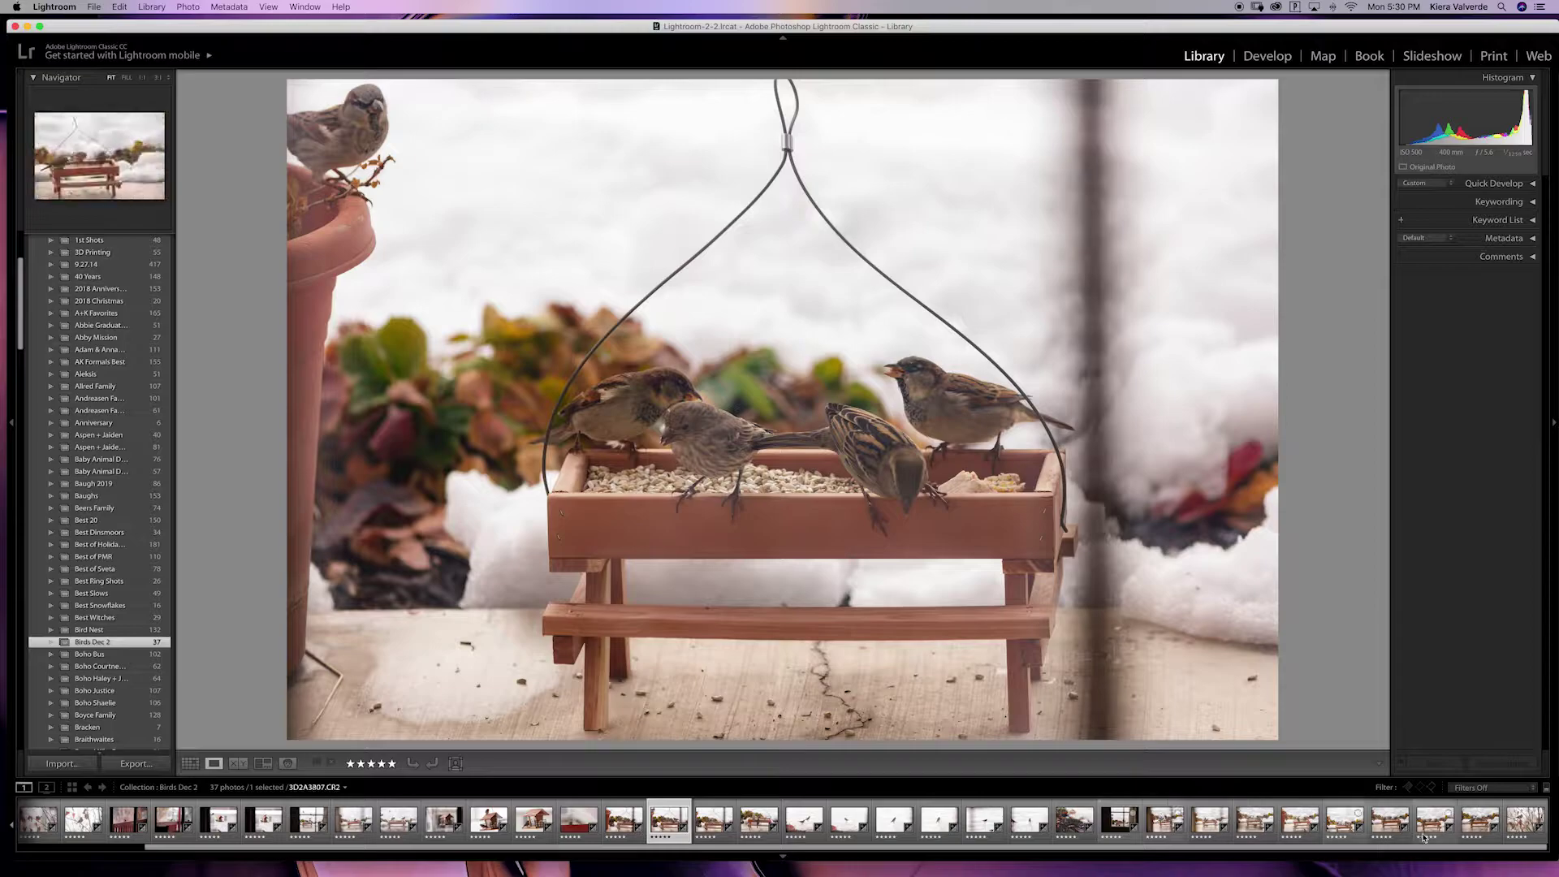
pyautogui.click(1481, 825)
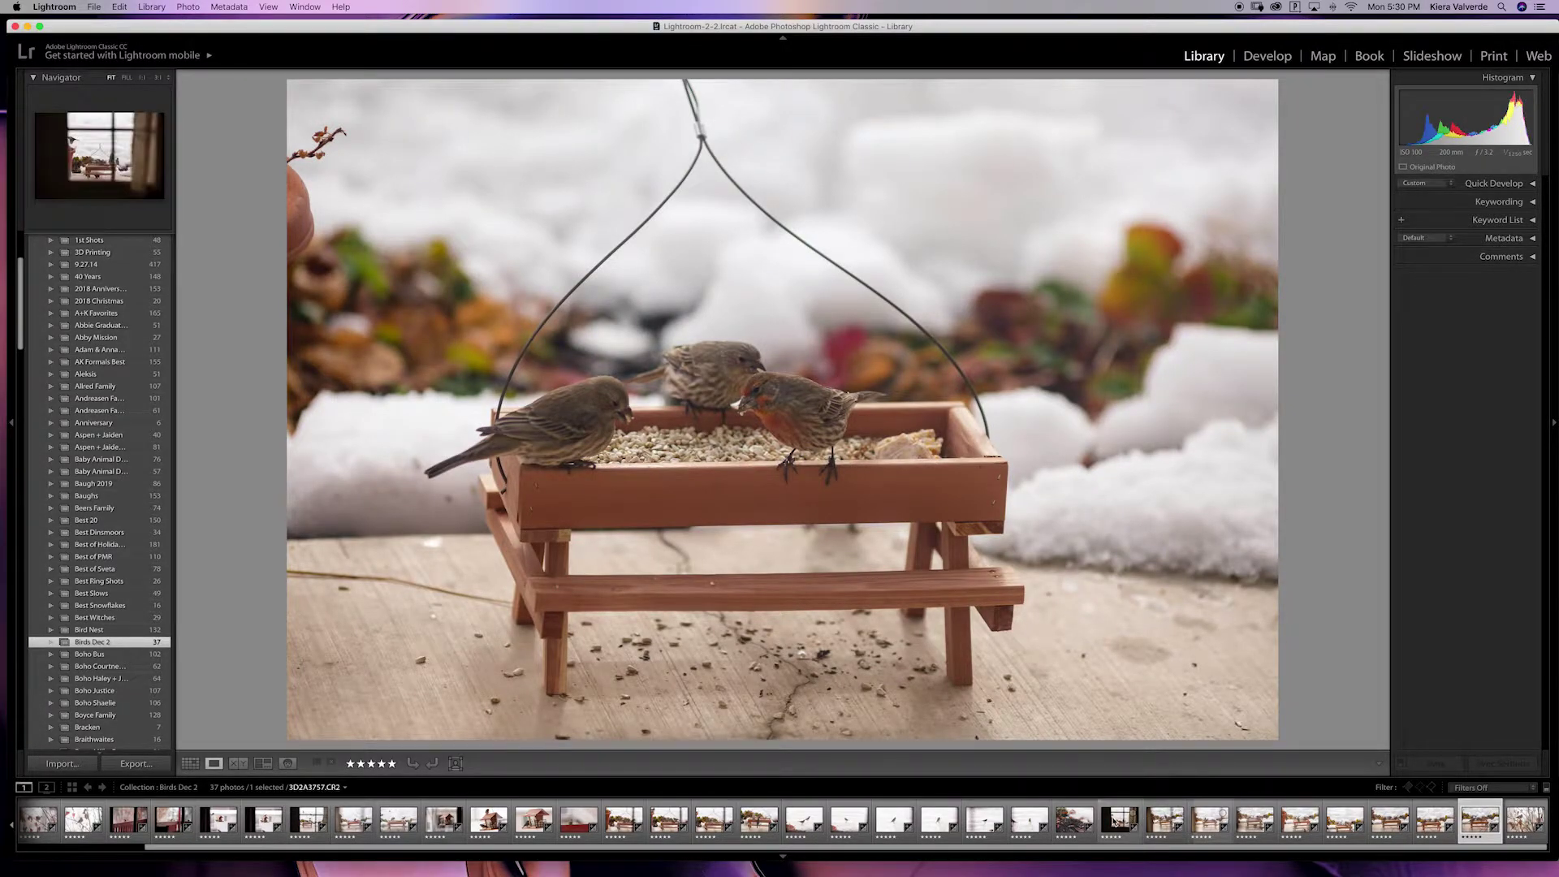
pyautogui.click(543, 827)
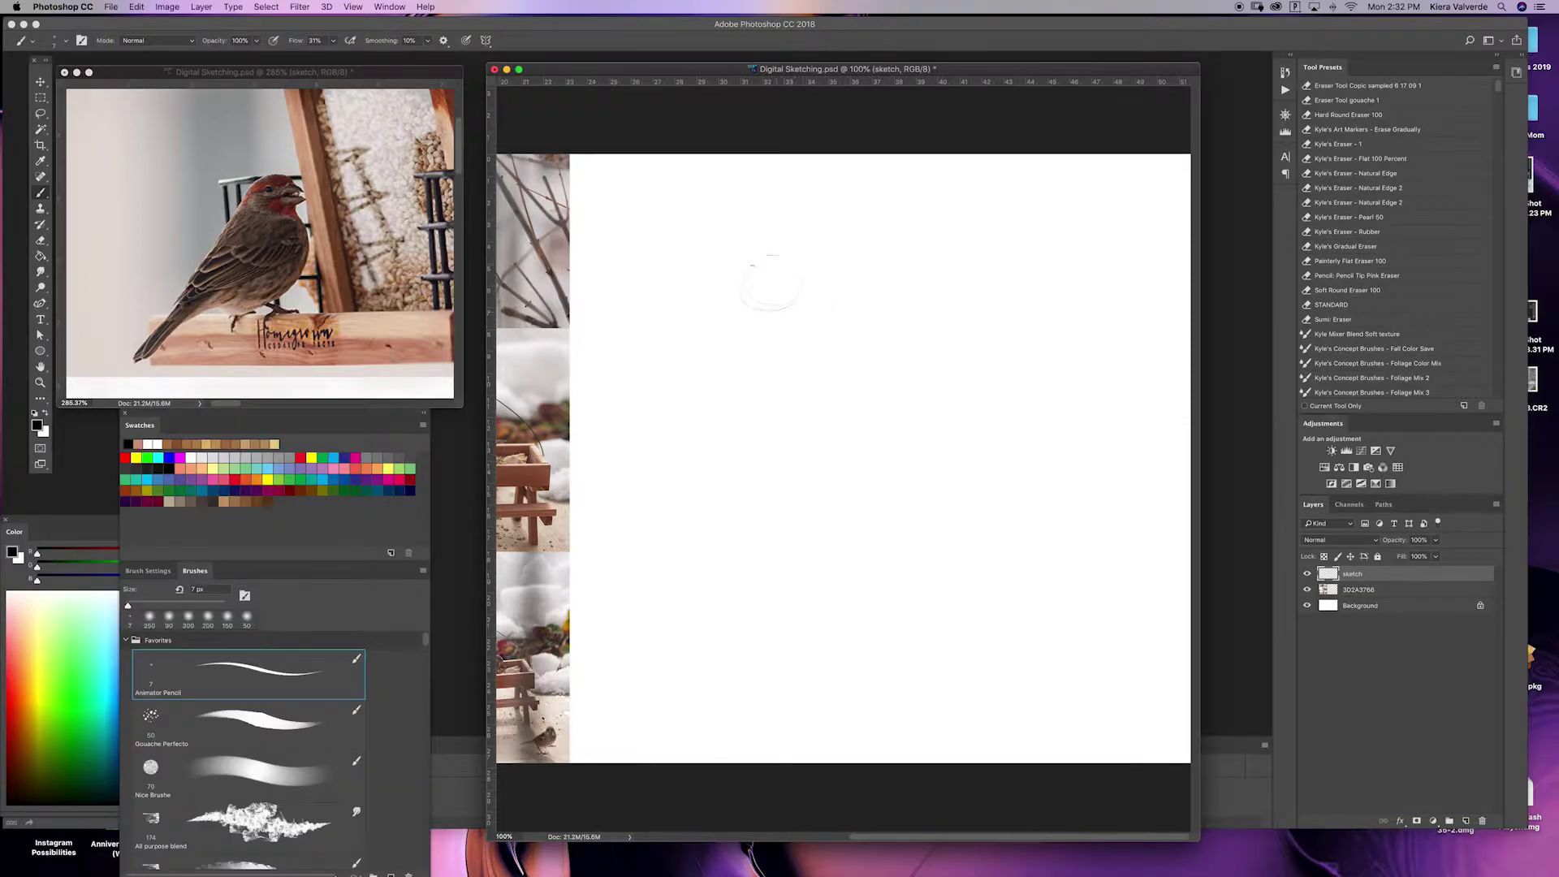
# Sketch the side-view finch's head circle, back, breast, belly and tail outline on the blank canvas from the feeder photo.
pyautogui.scroll(5, 346, 252)
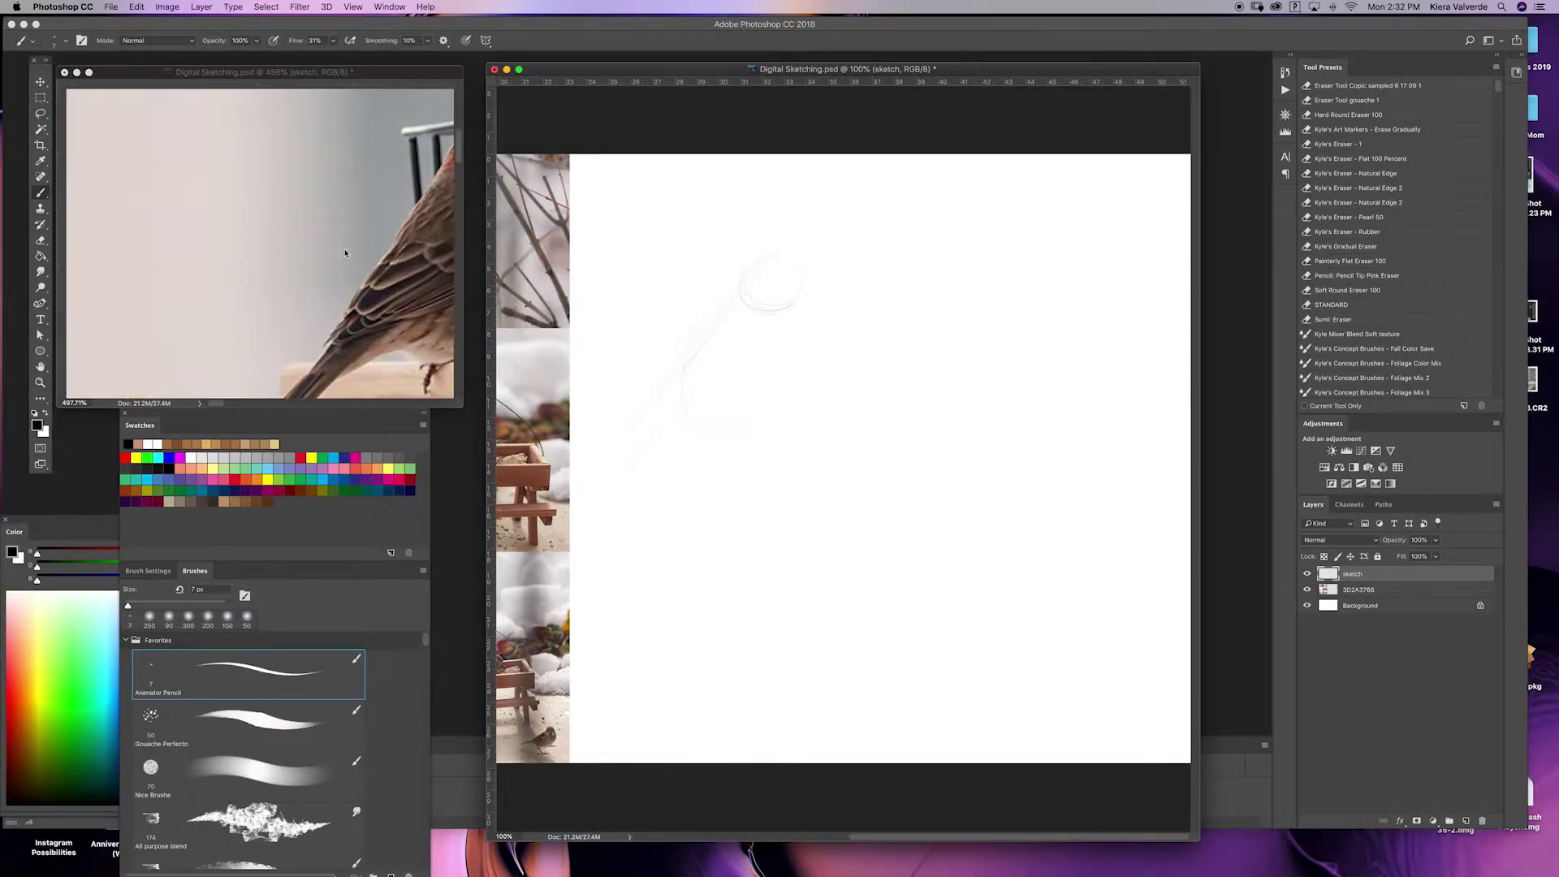
pyautogui.hscroll(5, 346, 252)
pyautogui.moveTo(773, 257); pyautogui.dragTo(735, 289)
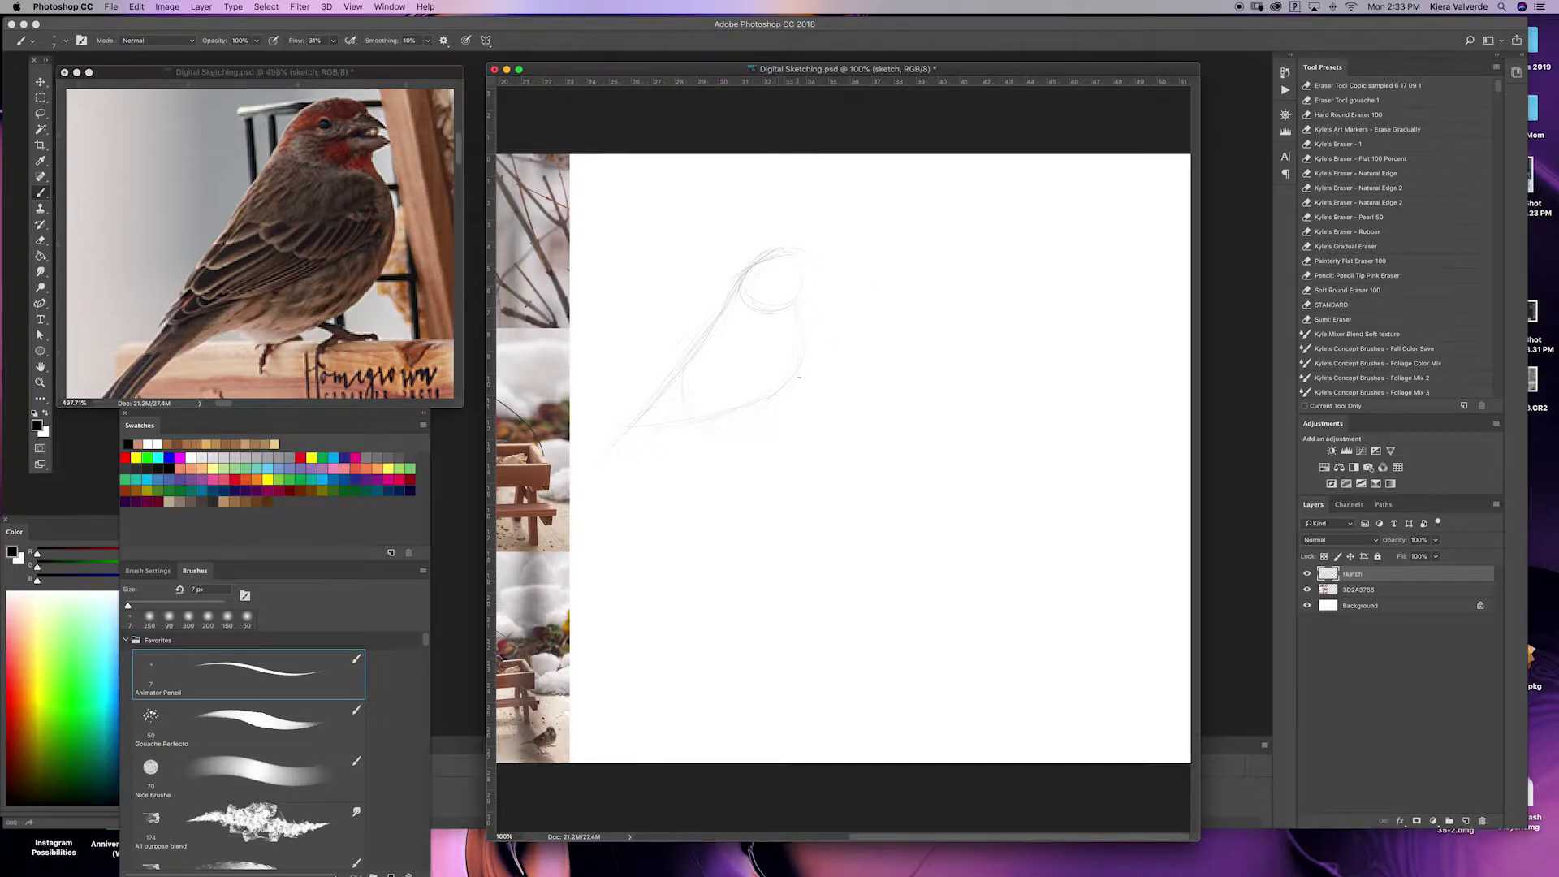
pyautogui.scroll(-3, 326, 315)
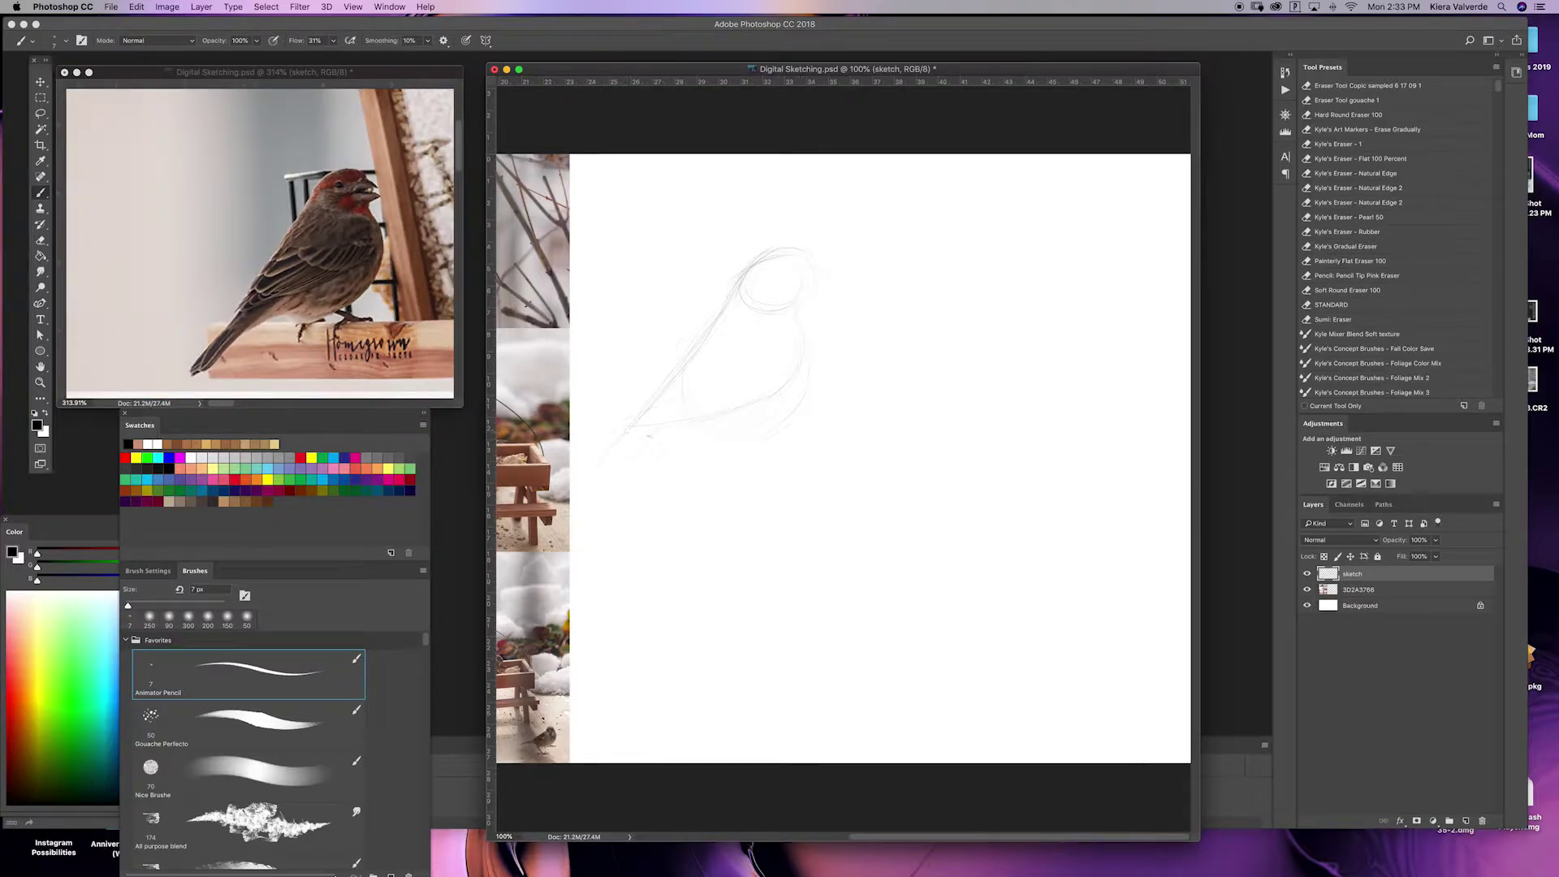
pyautogui.moveTo(702, 446); pyautogui.dragTo(753, 439)
pyautogui.moveTo(798, 325)
pyautogui.mouseDown()
pyautogui.moveTo(812, 399)
pyautogui.moveTo(688, 443)
pyautogui.moveTo(803, 450)
pyautogui.mouseUp()
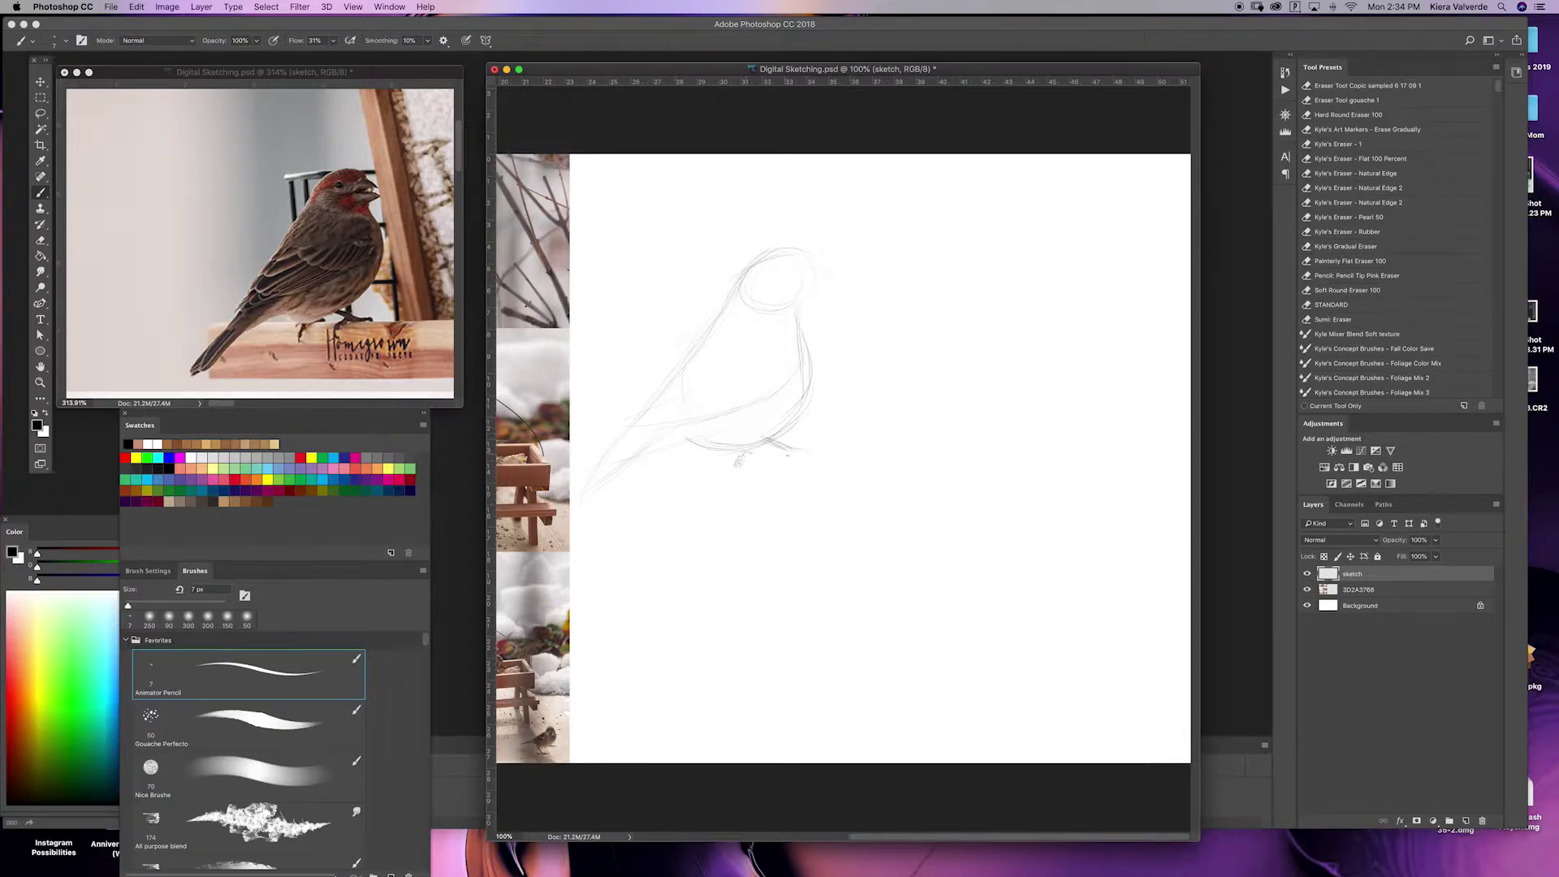
# Refine the side-view finch's head and back contours and add its beak and eye.
pyautogui.scroll(3, 370, 247)
pyautogui.moveTo(730, 305); pyautogui.dragTo(802, 250)
pyautogui.moveTo(742, 280); pyautogui.dragTo(765, 257)
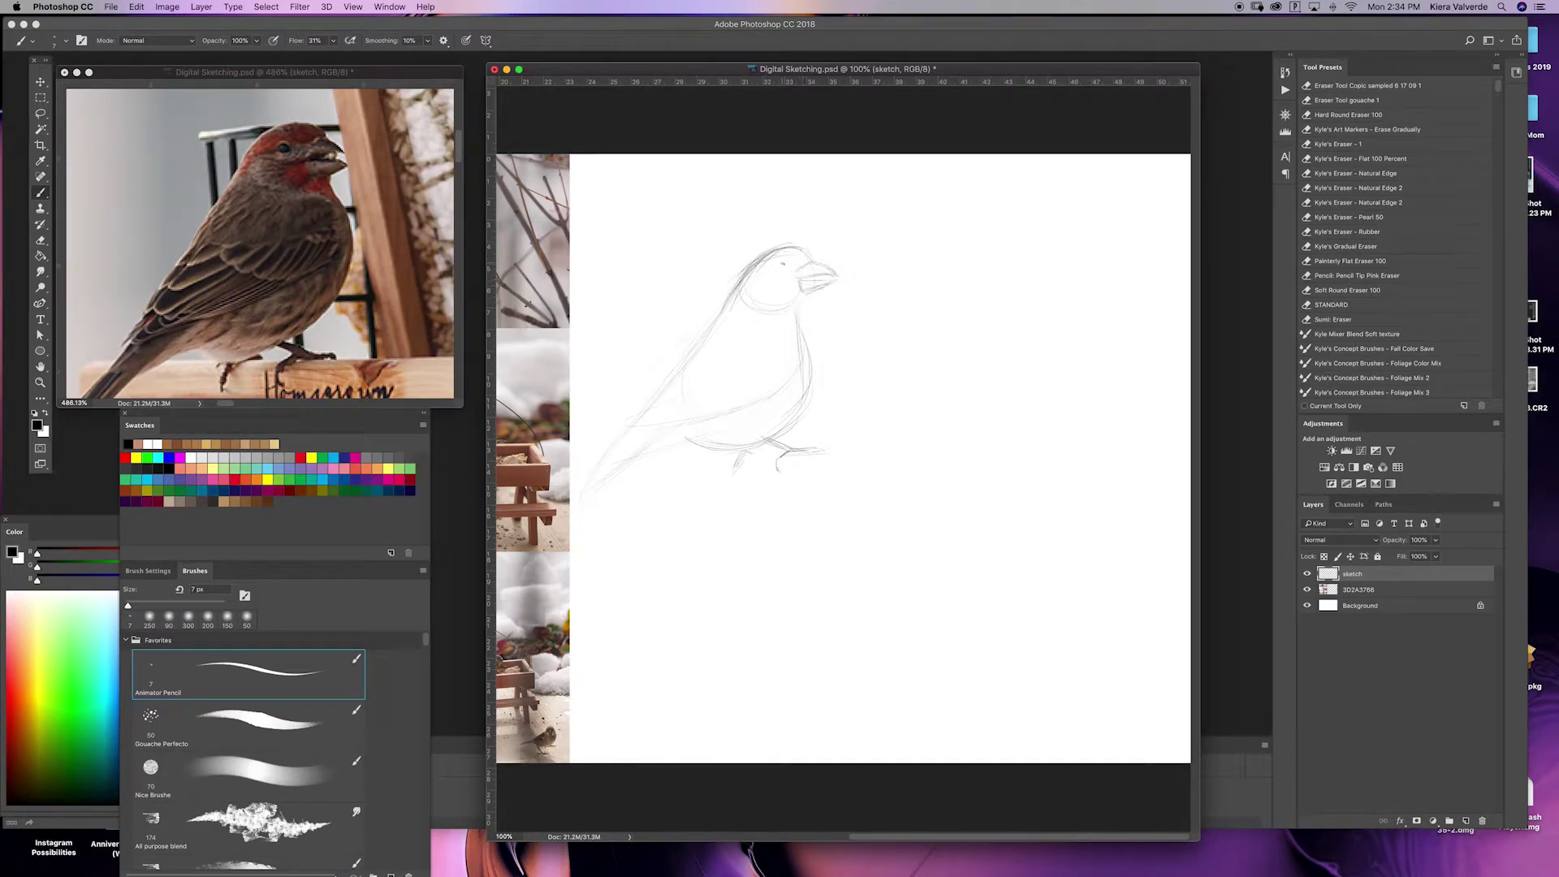
pyautogui.press('alt+super+z')
pyautogui.press('alt+super+z')
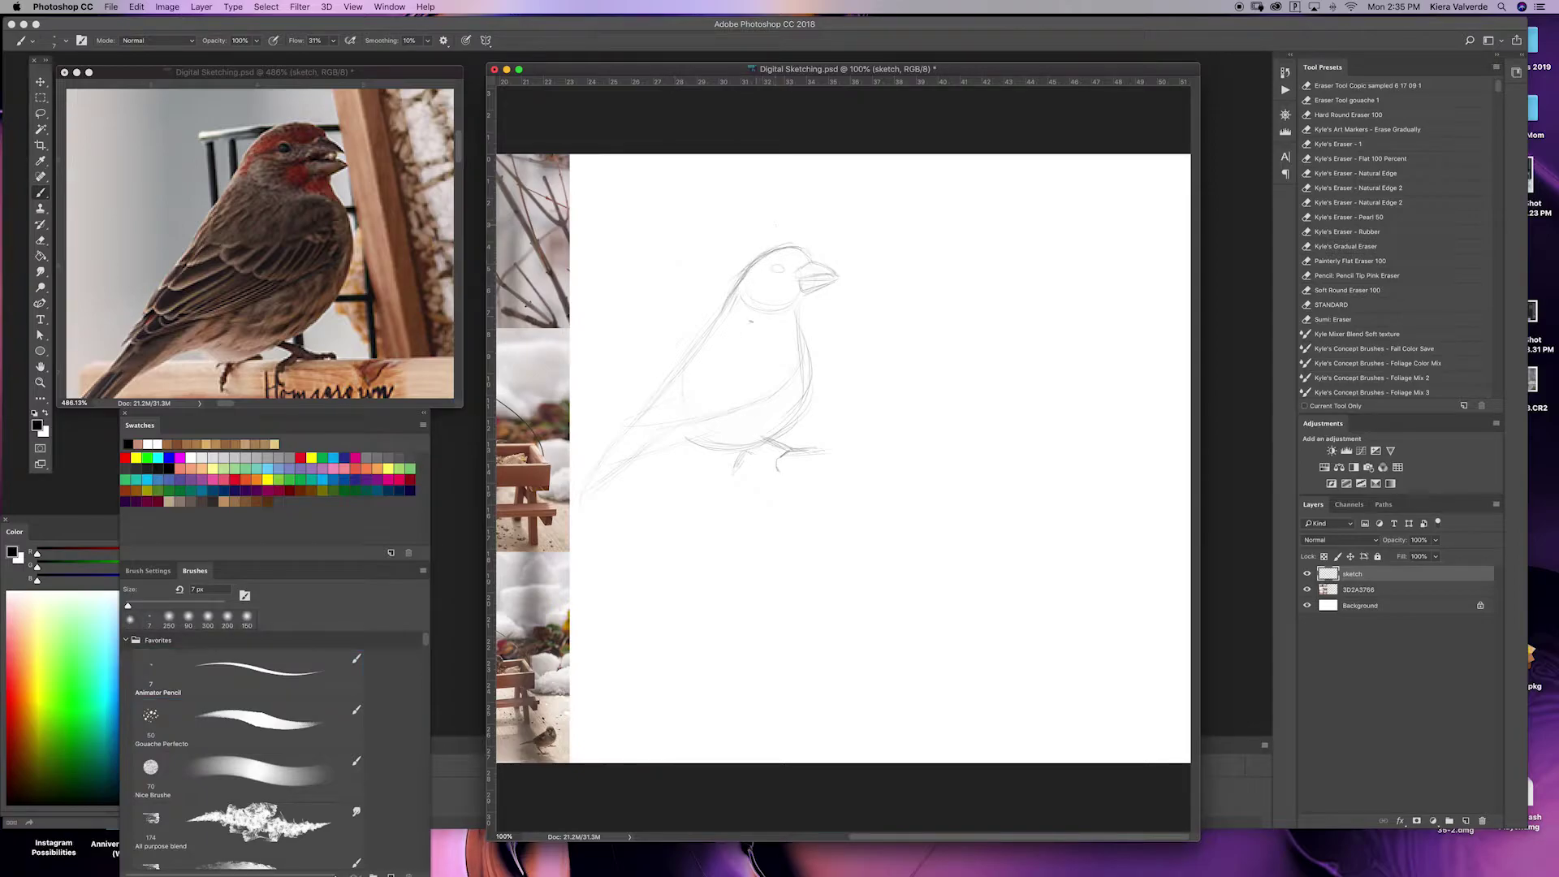
pyautogui.moveTo(735, 298); pyautogui.dragTo(668, 375)
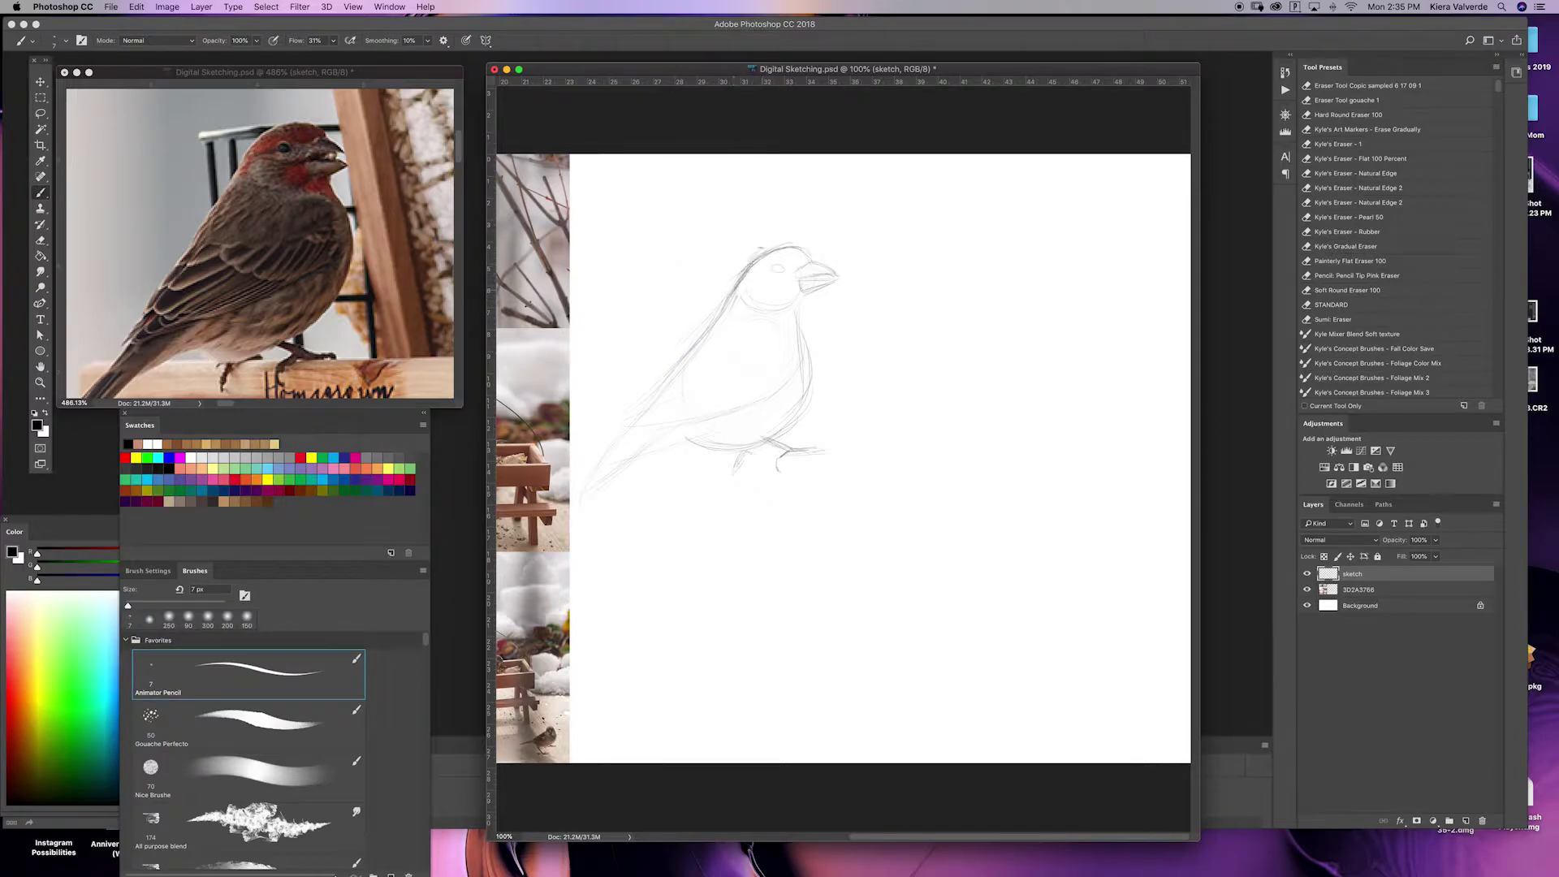
pyautogui.moveTo(761, 248); pyautogui.dragTo(806, 252)
pyautogui.moveTo(757, 250); pyautogui.dragTo(744, 281)
# Sketch the side-view finch's folded wing with layered feathers and strengthen the lower back edge.
pyautogui.press('e')
pyautogui.press('b')
pyautogui.moveTo(713, 371)
pyautogui.mouseDown()
pyautogui.moveTo(765, 395)
pyautogui.moveTo(801, 370)
pyautogui.moveTo(631, 426)
pyautogui.moveTo(698, 420)
pyautogui.mouseUp()
pyautogui.moveTo(686, 362); pyautogui.dragTo(622, 427)
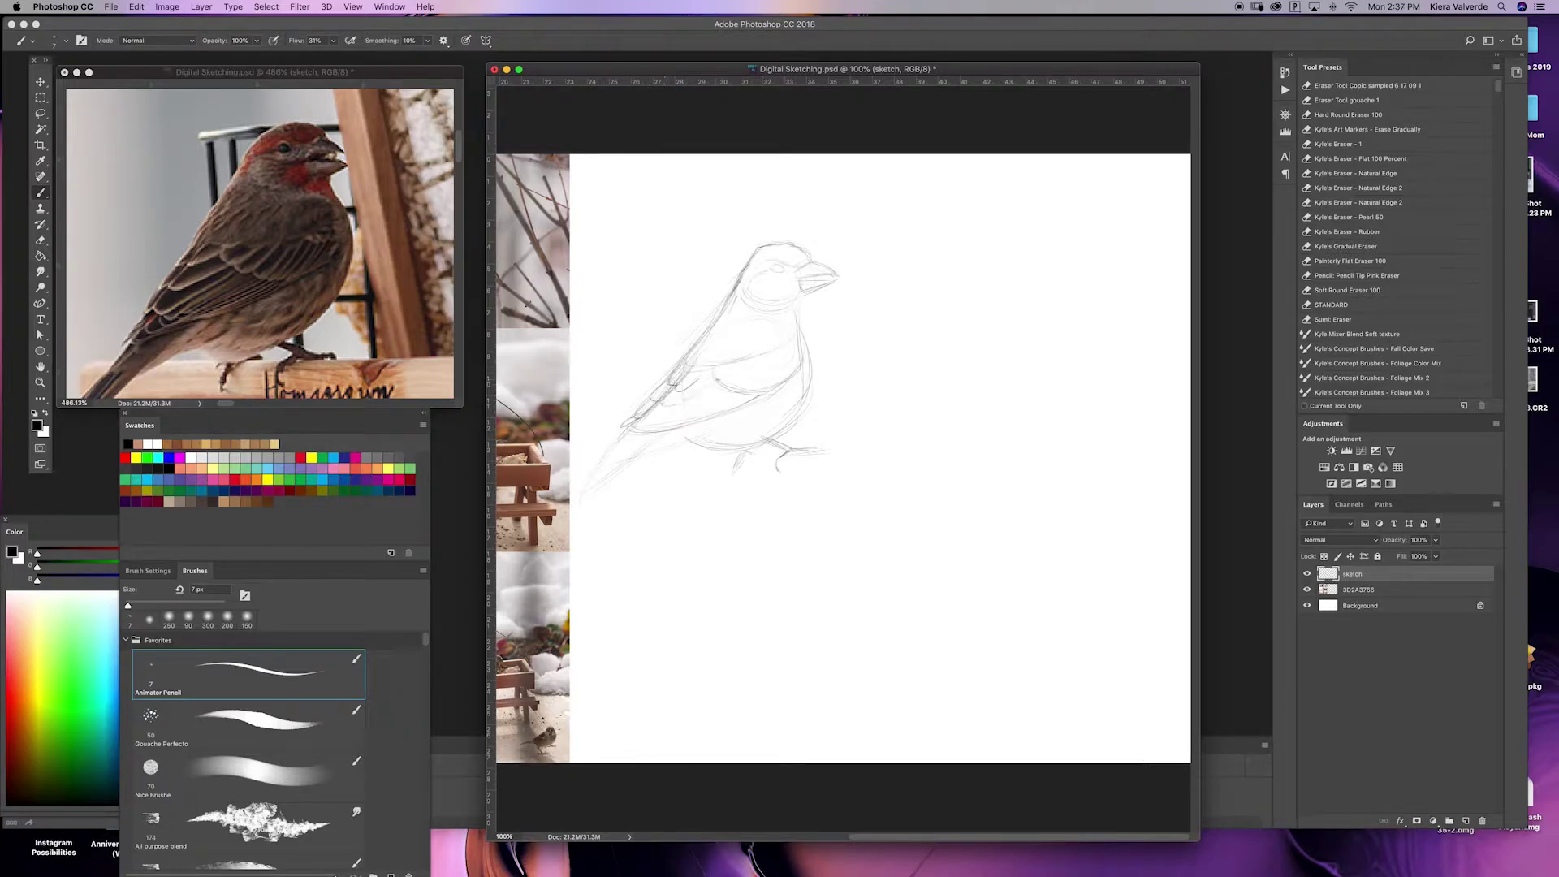
pyautogui.moveTo(727, 382); pyautogui.dragTo(678, 414)
pyautogui.moveTo(735, 359); pyautogui.dragTo(796, 337)
pyautogui.moveTo(713, 371)
pyautogui.mouseDown()
pyautogui.moveTo(746, 390)
pyautogui.moveTo(666, 430)
pyautogui.mouseUp()
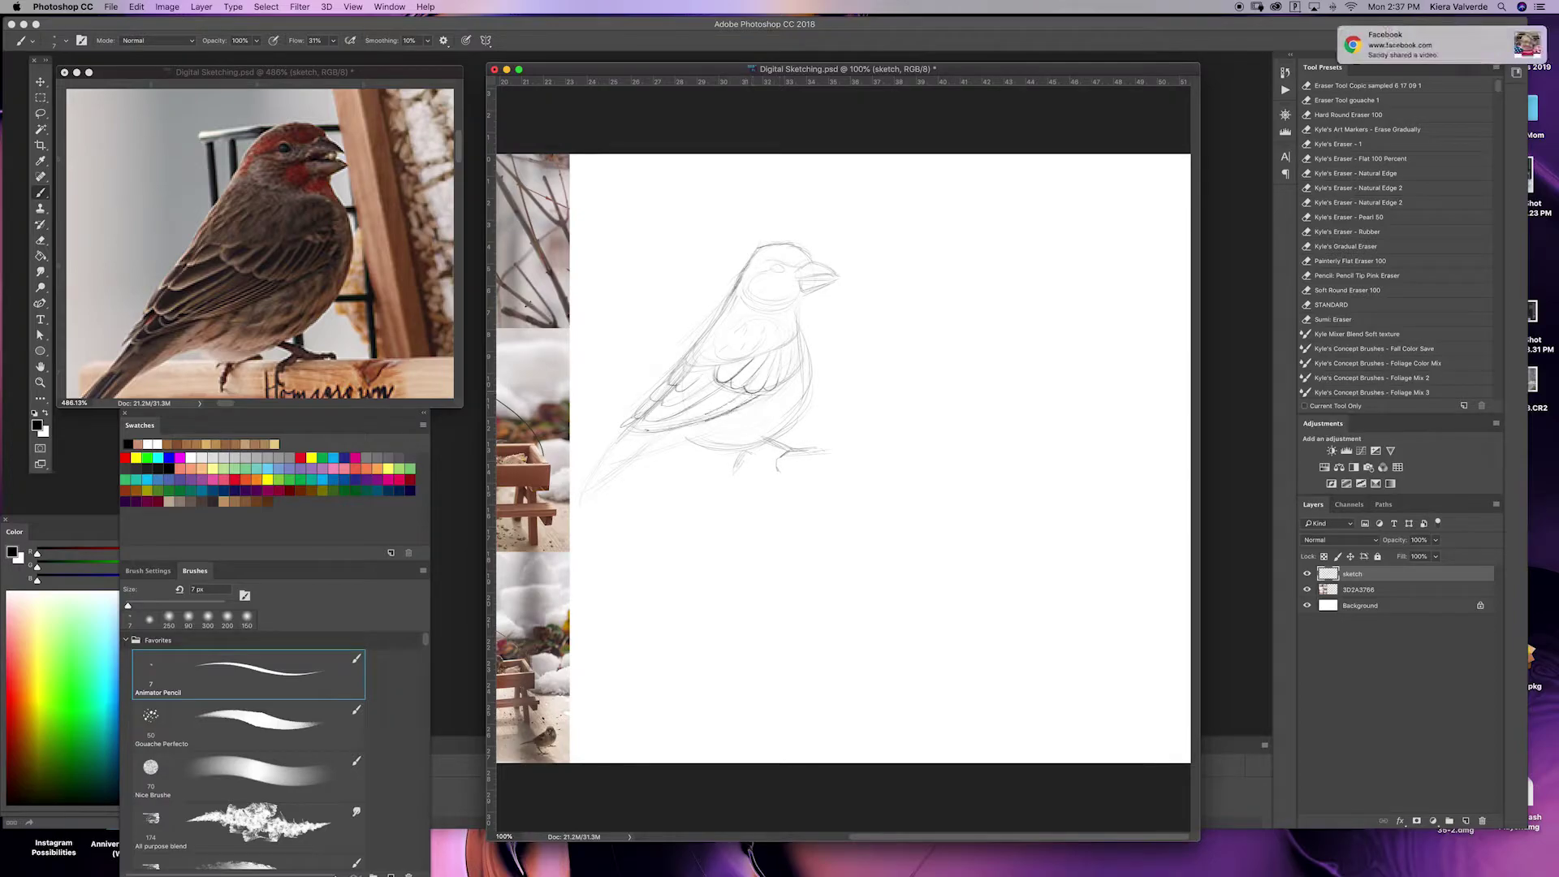
# Draw the side-view finch's long tail feathers, extending them from the wing tip.
pyautogui.scroll(-4, 260, 243)
pyautogui.moveTo(752, 397)
pyautogui.mouseDown()
pyautogui.moveTo(599, 460)
pyautogui.moveTo(583, 512)
pyautogui.mouseUp()
pyautogui.hscroll(-4, 260, 243)
pyautogui.moveTo(600, 459); pyautogui.dragTo(570, 520)
pyautogui.hscroll(-3, 868, 300)
# Darken the side-view finch's eye and beak line and reinforce the wing feather edges.
pyautogui.scroll(5, 868, 300)
pyautogui.scroll(4, 260, 243)
pyautogui.moveTo(869, 249); pyautogui.dragTo(971, 262)
pyautogui.moveTo(771, 425); pyautogui.dragTo(680, 484)
pyautogui.moveTo(784, 432); pyautogui.dragTo(759, 447)
# Scale down the side-view finch sketch and move it to the top of the blank area beside the photos.
pyautogui.scroll(-8, 844, 459)
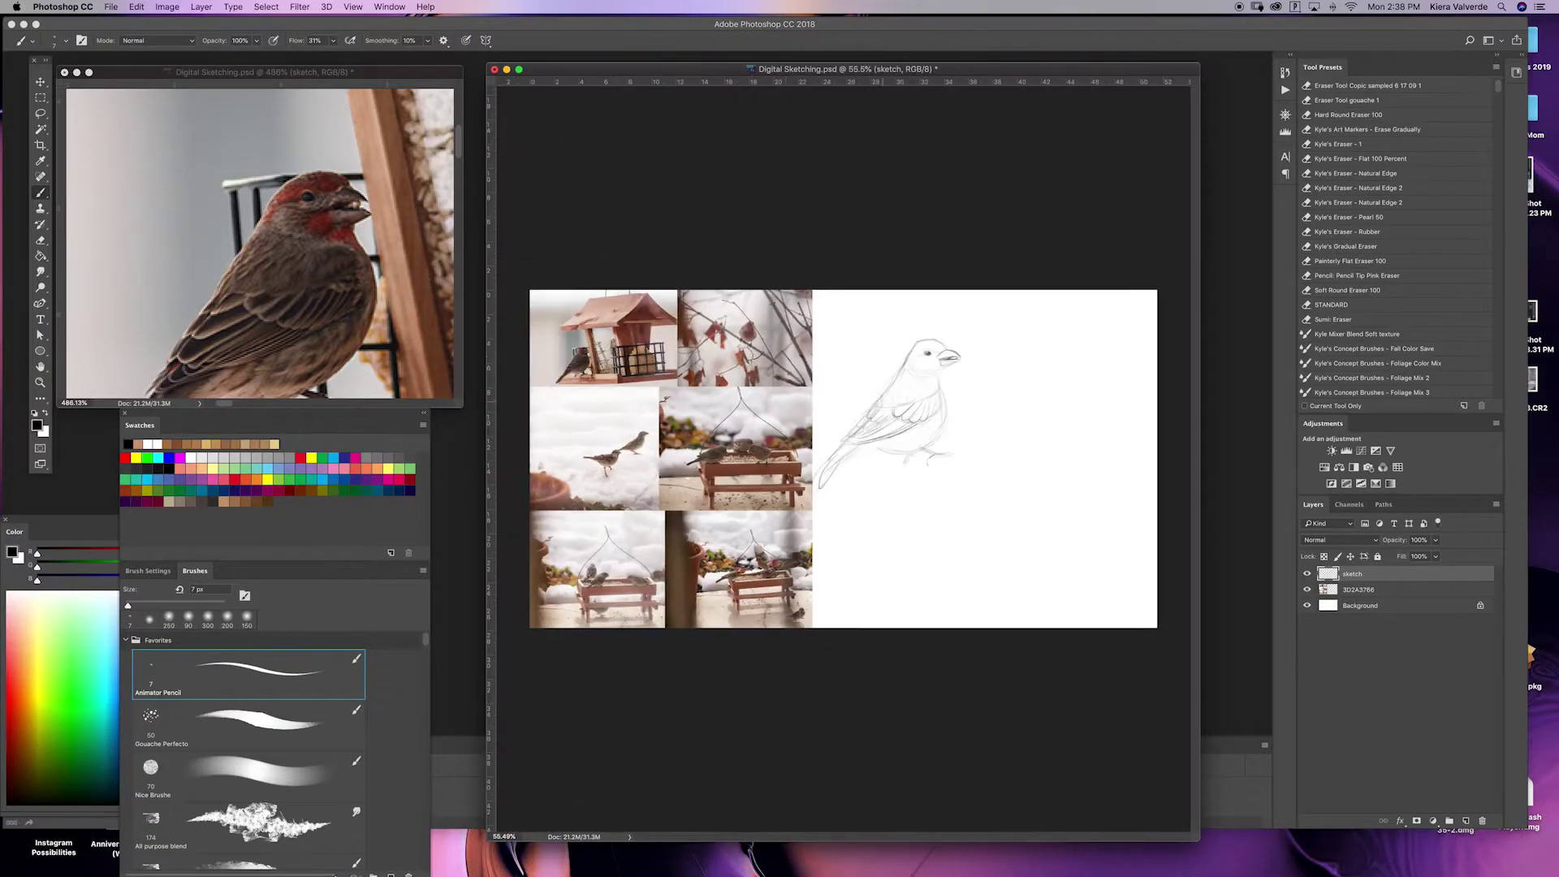
pyautogui.scroll(5, 958, 459)
pyautogui.press('super+t')
pyautogui.moveTo(925, 524); pyautogui.dragTo(835, 428)
pyautogui.moveTo(797, 316)
pyautogui.mouseDown()
pyautogui.moveTo(821, 278)
pyautogui.moveTo(816, 245)
pyautogui.mouseUp()
pyautogui.press('Return')
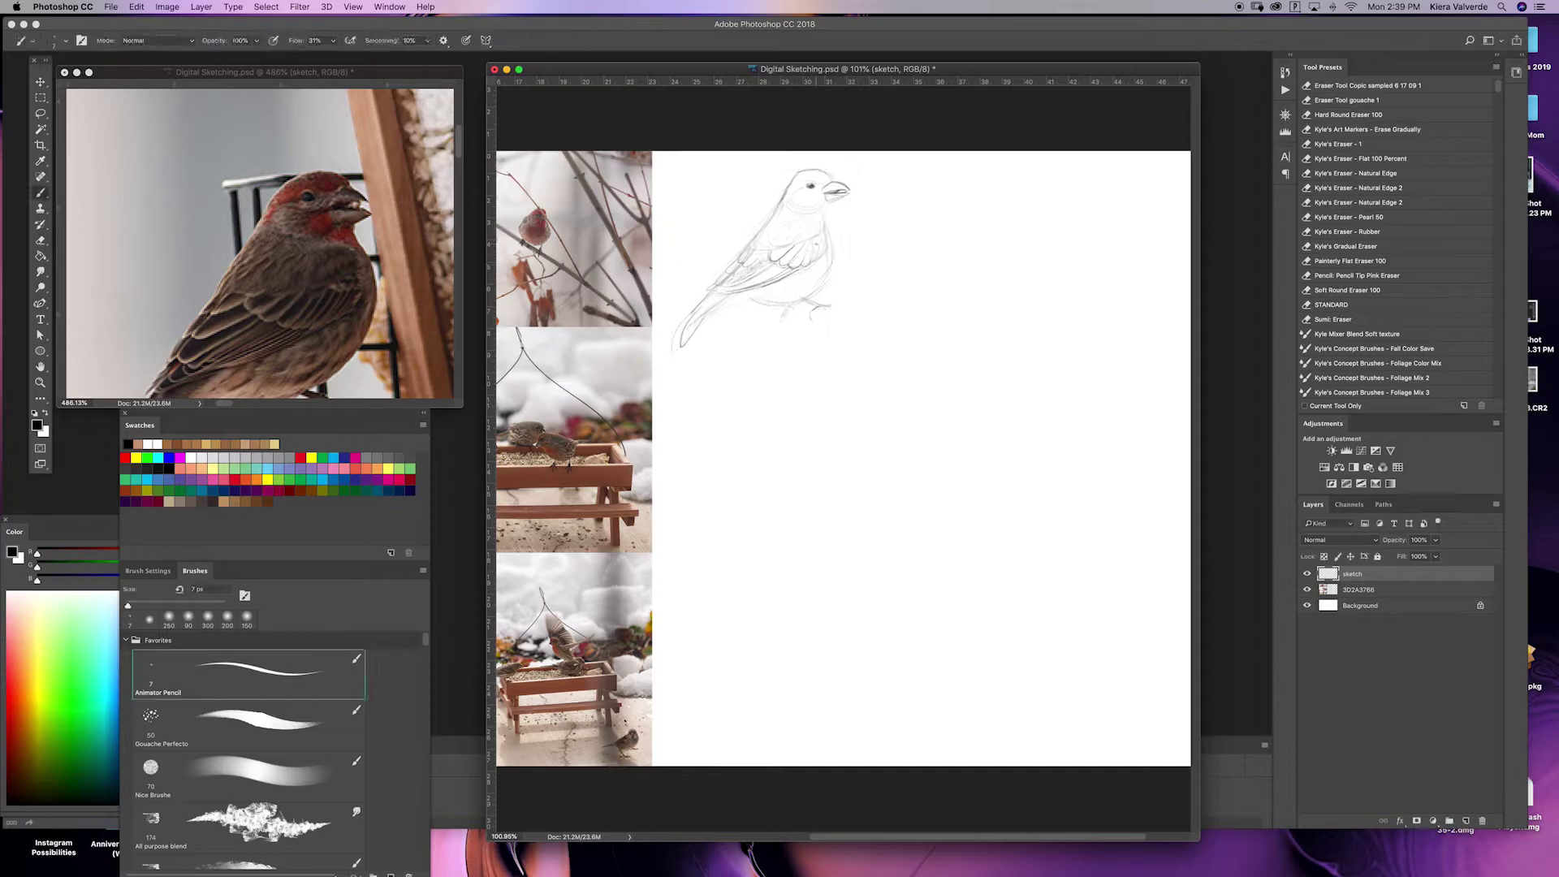
# Sketch the head circle of the round finch on the branch and reposition it beside the first bird.
pyautogui.hscroll(1, 890, 436)
pyautogui.scroll(-5, 330, 308)
pyautogui.hscroll(5, 258, 267)
pyautogui.scroll(5, 257, 267)
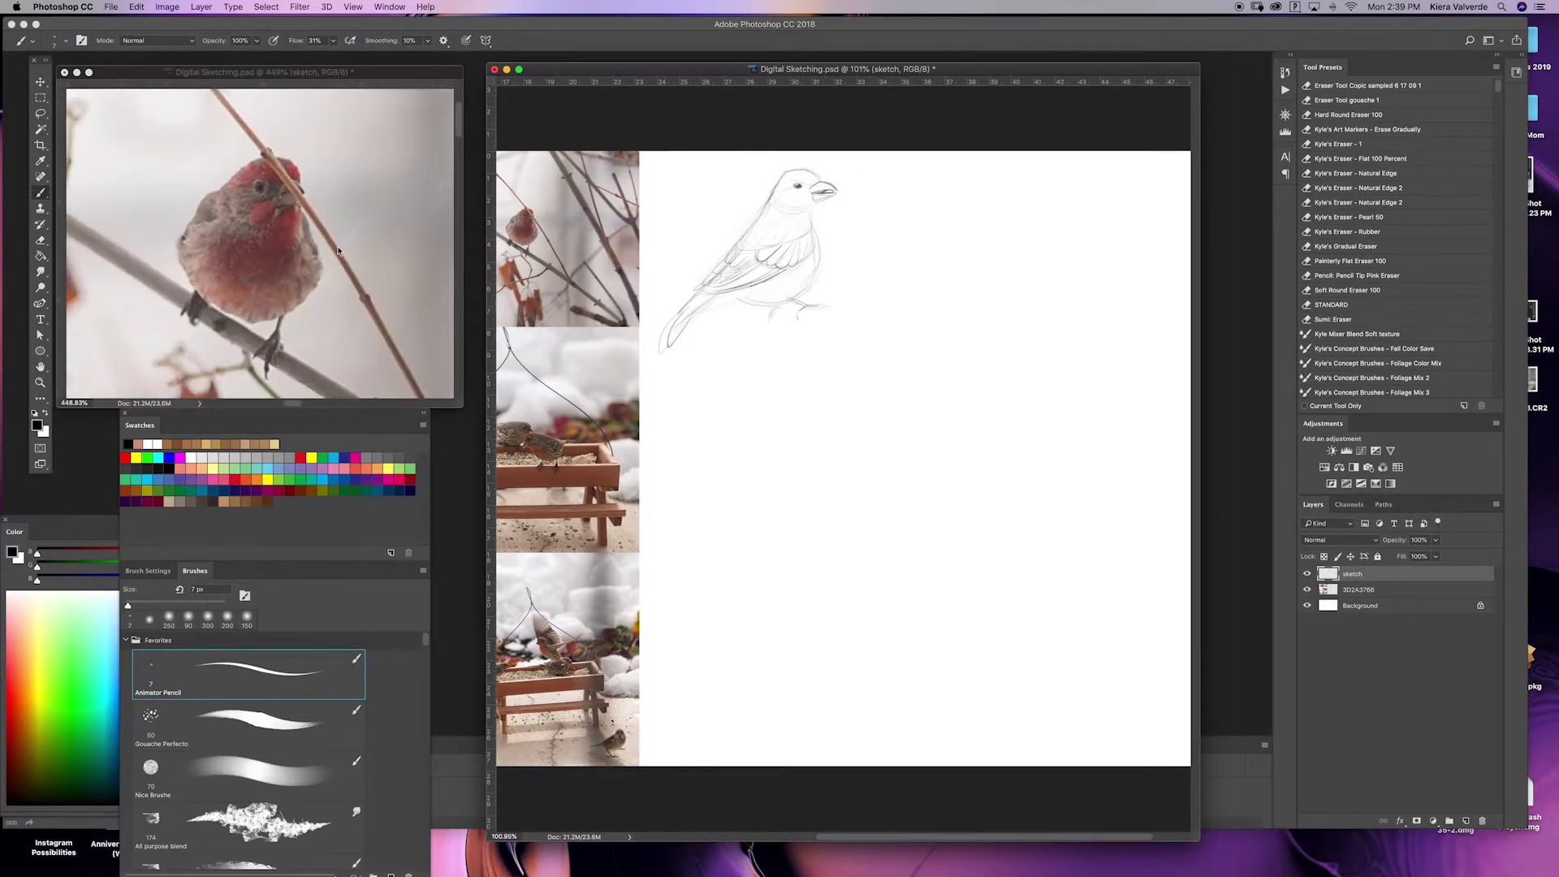
pyautogui.scroll(4, 893, 365)
pyautogui.hscroll(2, 893, 364)
pyautogui.moveTo(767, 237)
pyautogui.mouseDown()
pyautogui.moveTo(856, 240)
pyautogui.moveTo(836, 166)
pyautogui.mouseUp()
pyautogui.press('l')
pyautogui.moveTo(869, 250); pyautogui.dragTo(933, 250)
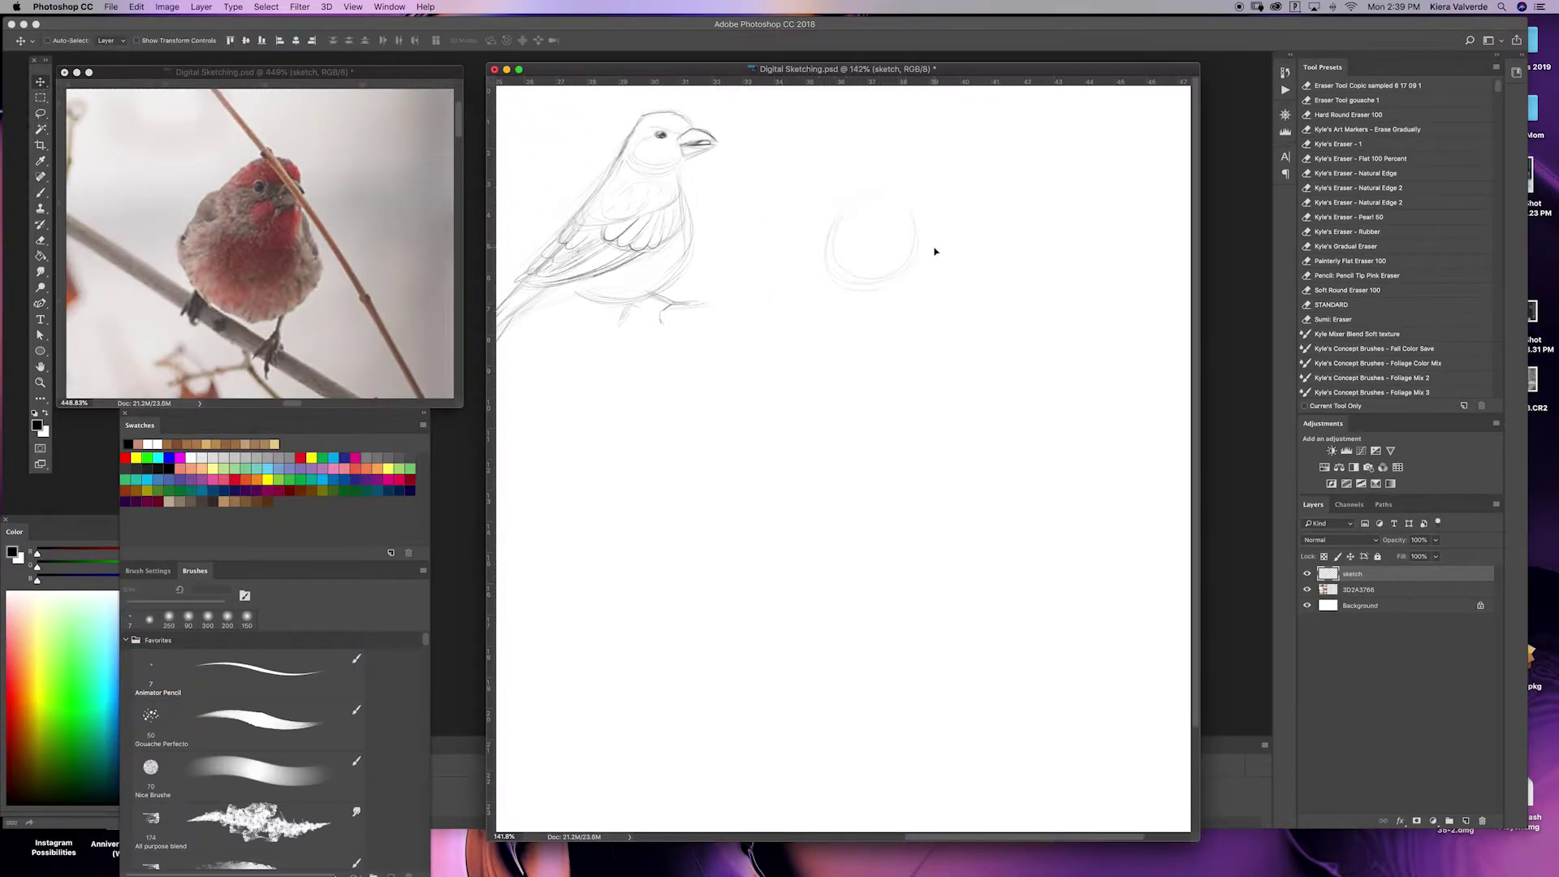
pyautogui.press('super+d')
# Outline the branch finch's crown and cheeks and add its eye and short beak.
pyautogui.press('b')
pyautogui.moveTo(844, 213)
pyautogui.mouseDown()
pyautogui.moveTo(897, 199)
pyautogui.moveTo(886, 254)
pyautogui.moveTo(919, 240)
pyautogui.mouseUp()
pyautogui.moveTo(839, 211)
pyautogui.mouseDown()
pyautogui.moveTo(821, 249)
pyautogui.moveTo(893, 289)
pyautogui.mouseUp()
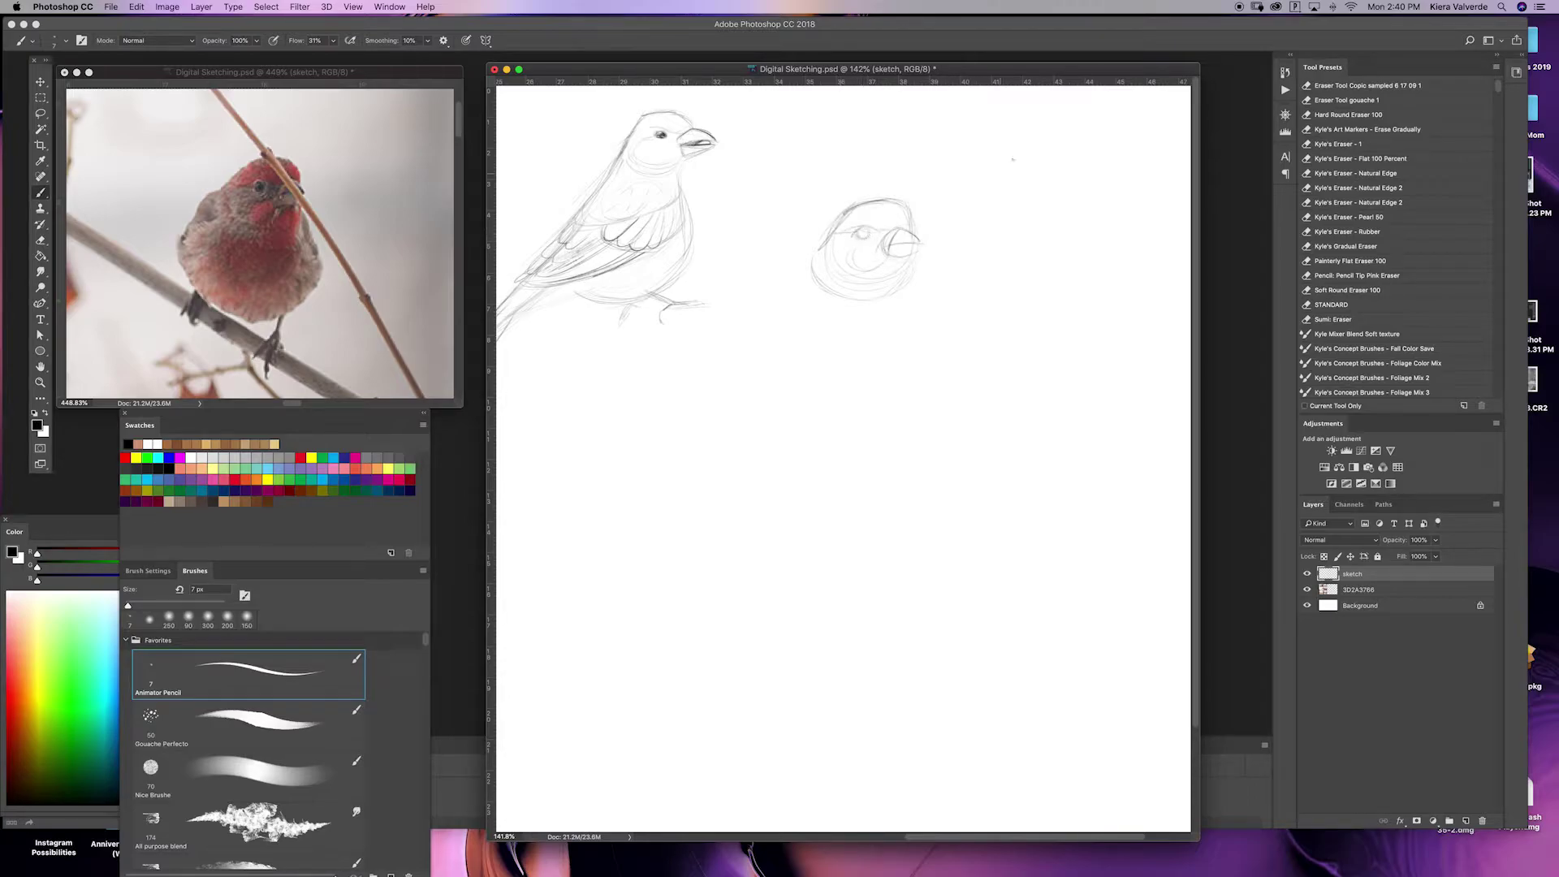
pyautogui.moveTo(903, 276); pyautogui.dragTo(914, 259)
# Sketch the branch finch's round body, legs and feet, and shade its eye.
pyautogui.moveTo(795, 310); pyautogui.dragTo(952, 336)
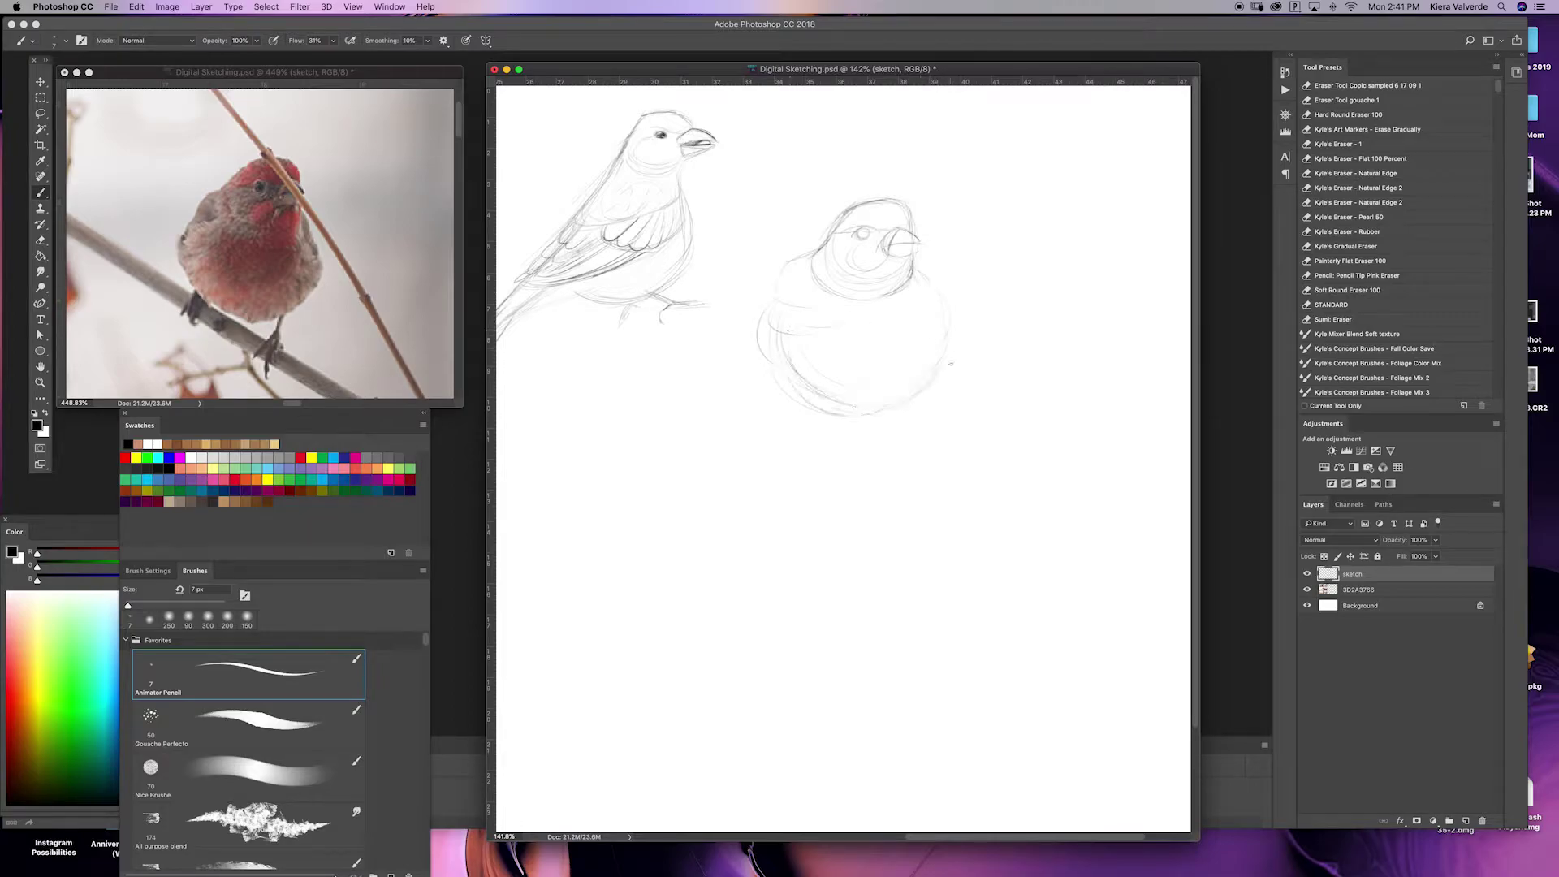
pyautogui.moveTo(807, 412)
pyautogui.mouseDown()
pyautogui.moveTo(809, 439)
pyautogui.moveTo(819, 416)
pyautogui.moveTo(886, 448)
pyautogui.moveTo(875, 444)
pyautogui.mouseUp()
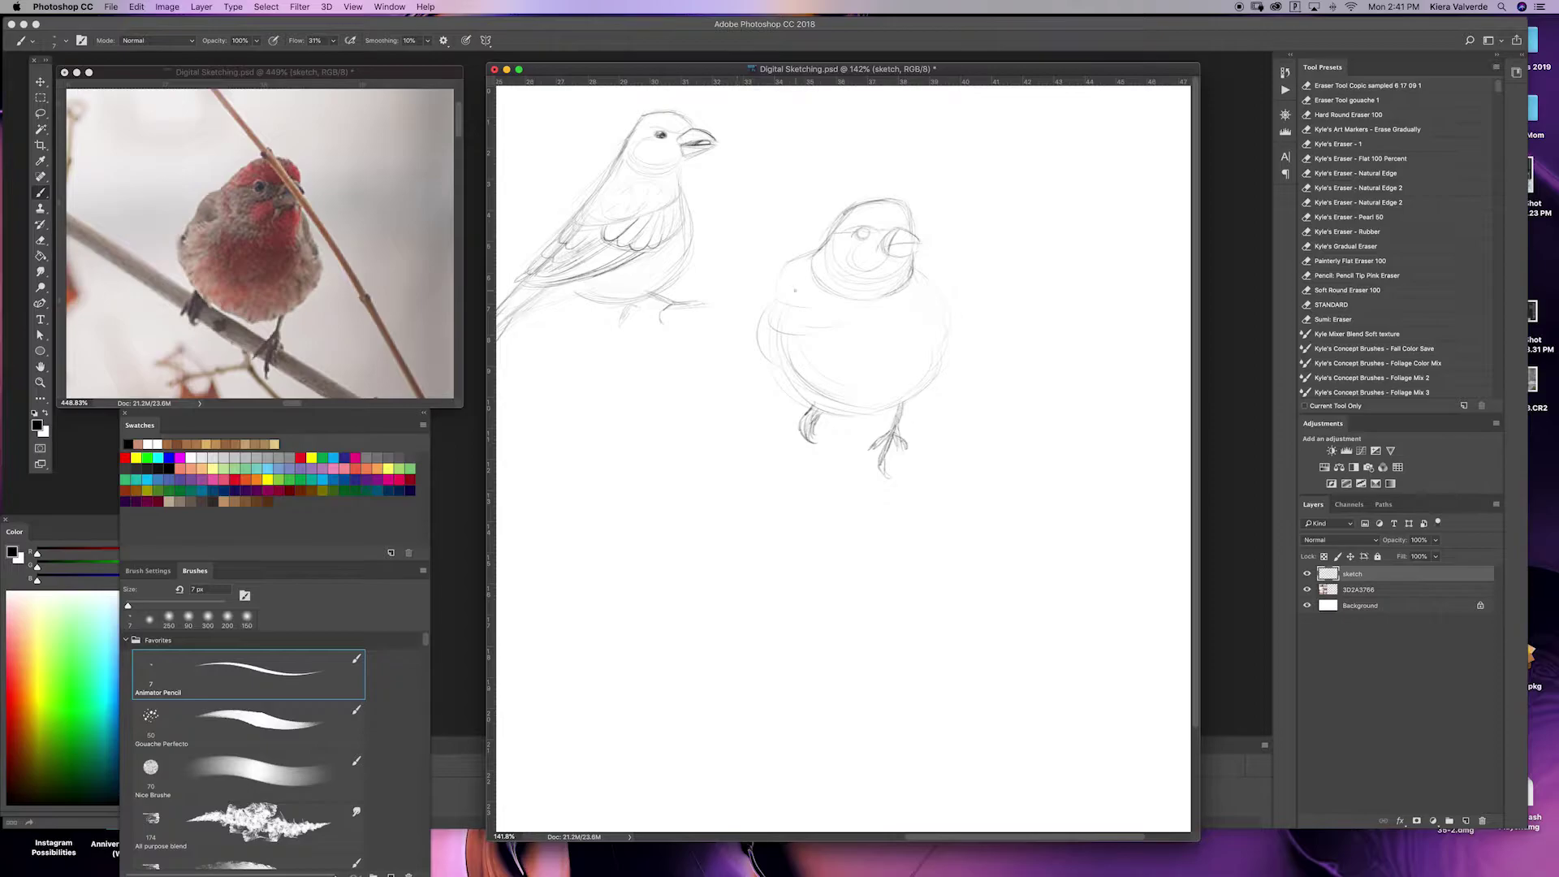
pyautogui.scroll(3, 795, 291)
pyautogui.moveTo(764, 275); pyautogui.dragTo(774, 271)
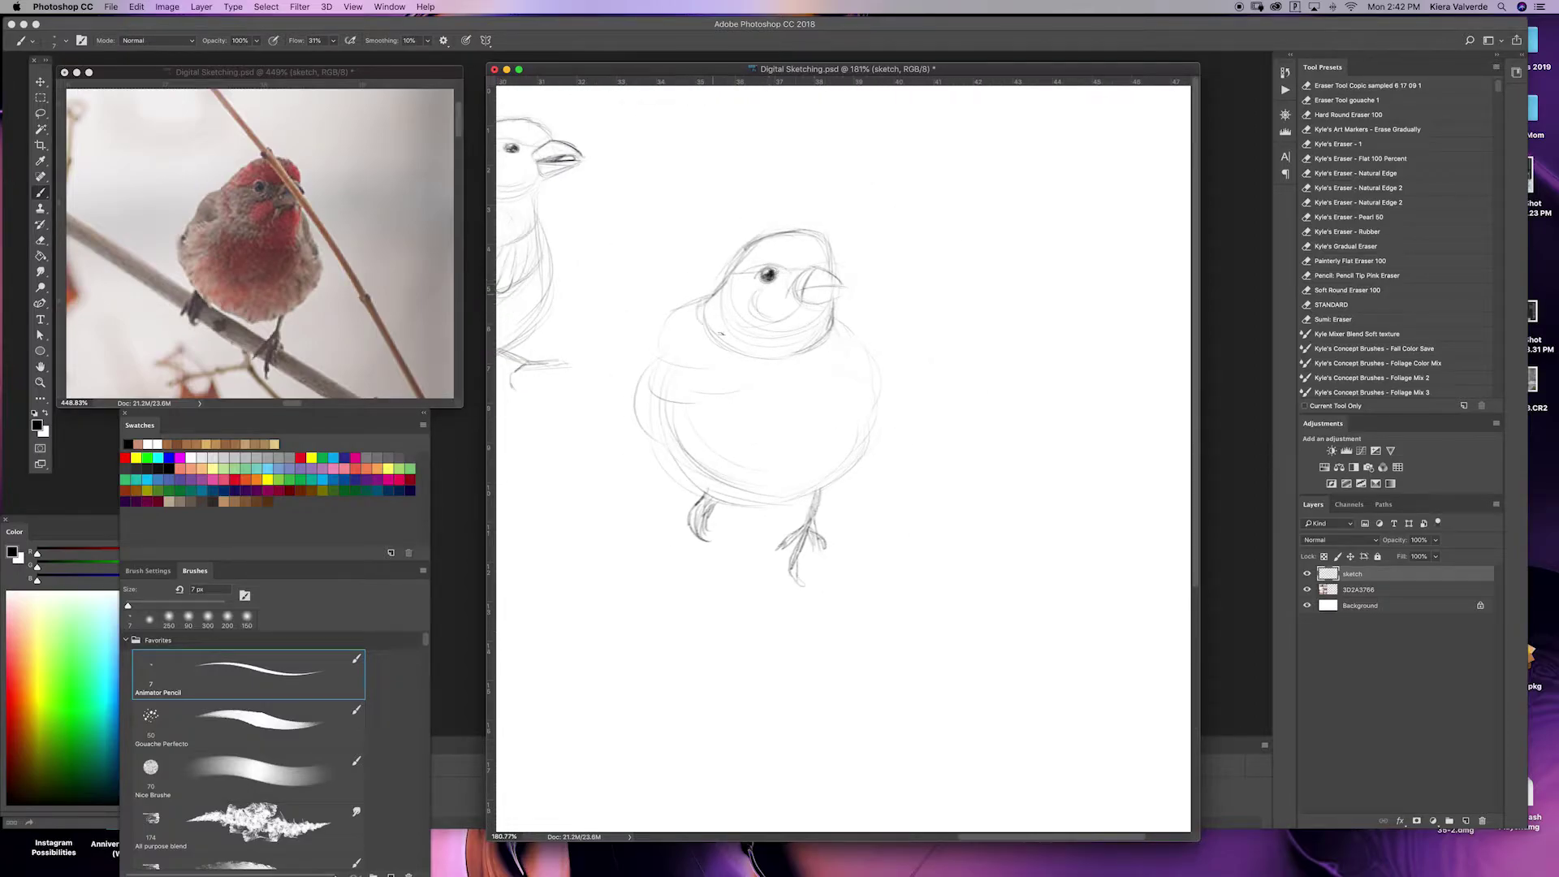
pyautogui.press('super+0')
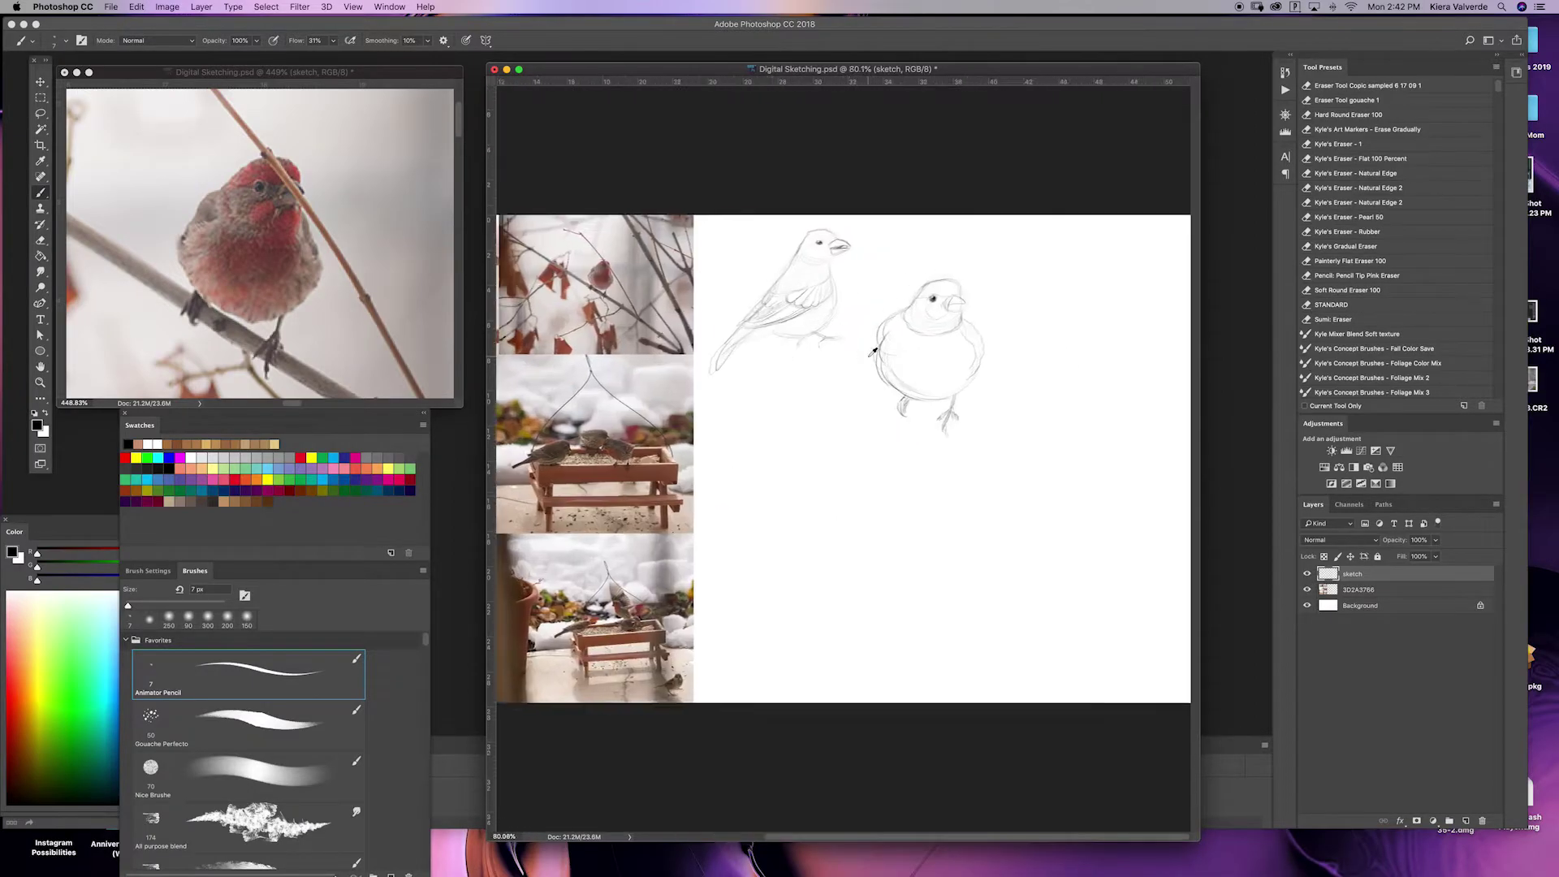
# Select the branch finch sketch, scale it down and move it level with the first bird.
pyautogui.scroll(4, 870, 356)
pyautogui.press('l')
pyautogui.moveTo(848, 162)
pyautogui.mouseDown()
pyautogui.moveTo(915, 424)
pyautogui.moveTo(849, 162)
pyautogui.mouseUp()
pyautogui.press('super+t')
pyautogui.moveTo(961, 453); pyautogui.dragTo(865, 358)
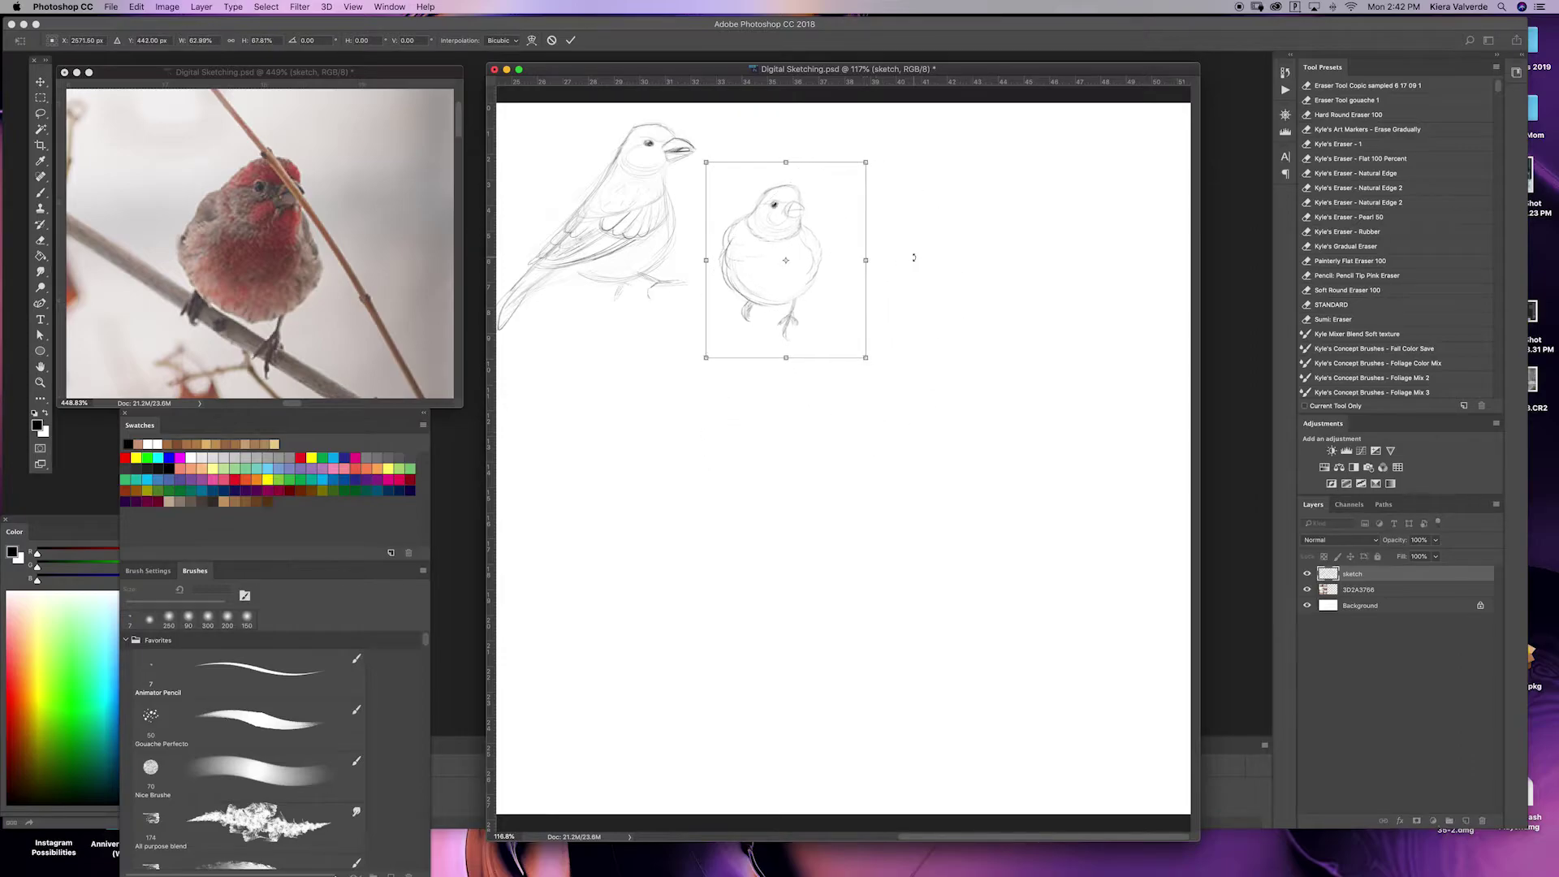
pyautogui.press('Return')
pyautogui.press('v')
pyautogui.moveTo(781, 247); pyautogui.dragTo(792, 220)
pyautogui.press('super+d')
# Sketch the head circle of the front sparrow in the snow photo and place it below the first two birds.
pyautogui.scroll(-5, 305, 269)
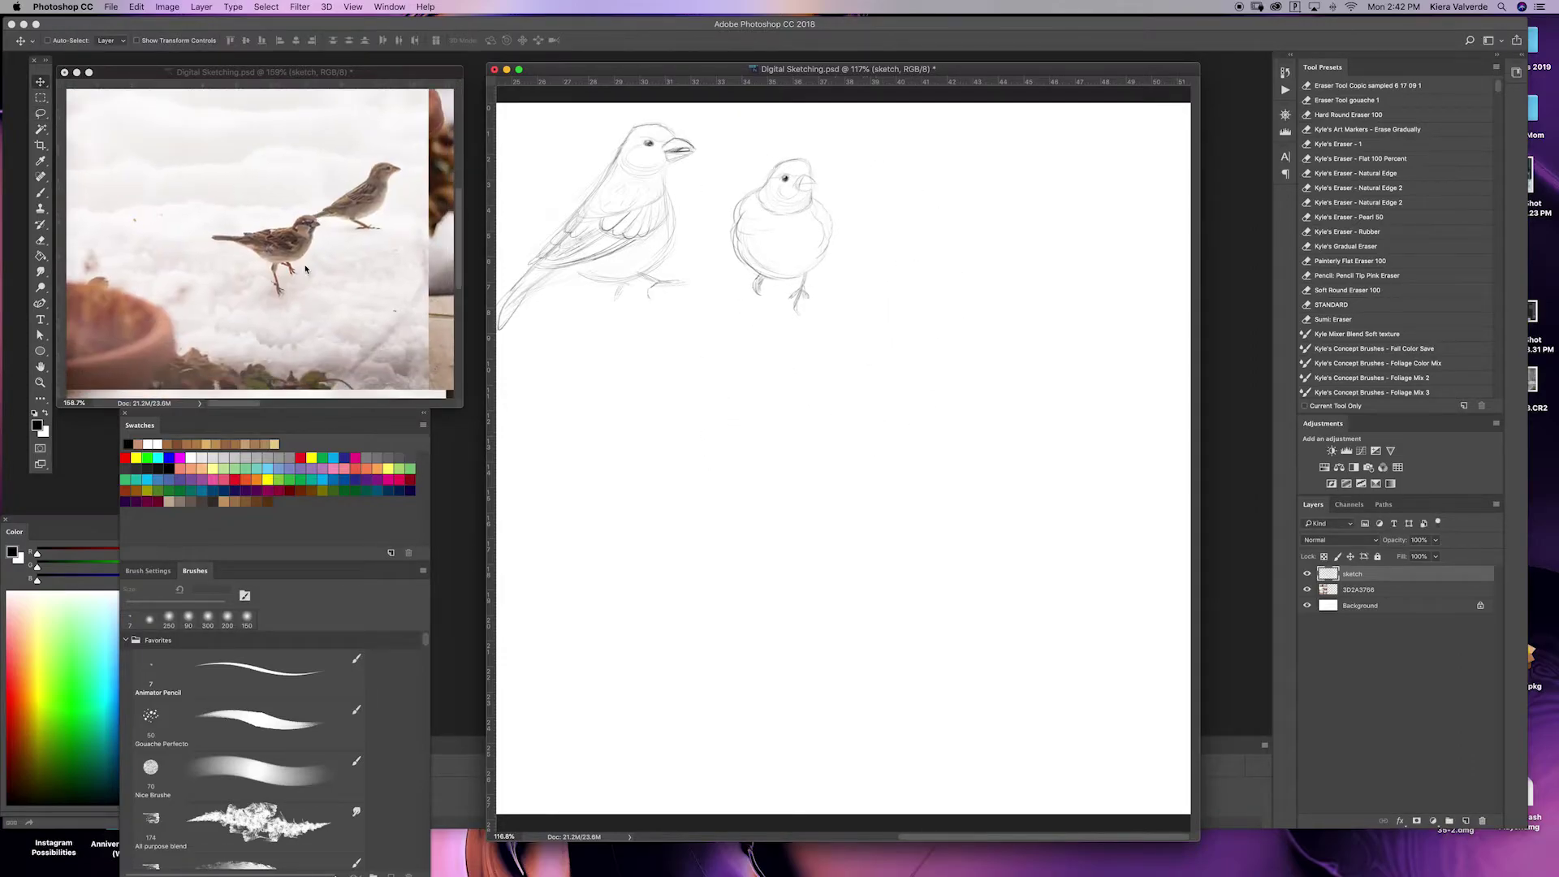
pyautogui.scroll(4, 305, 269)
pyautogui.press('b')
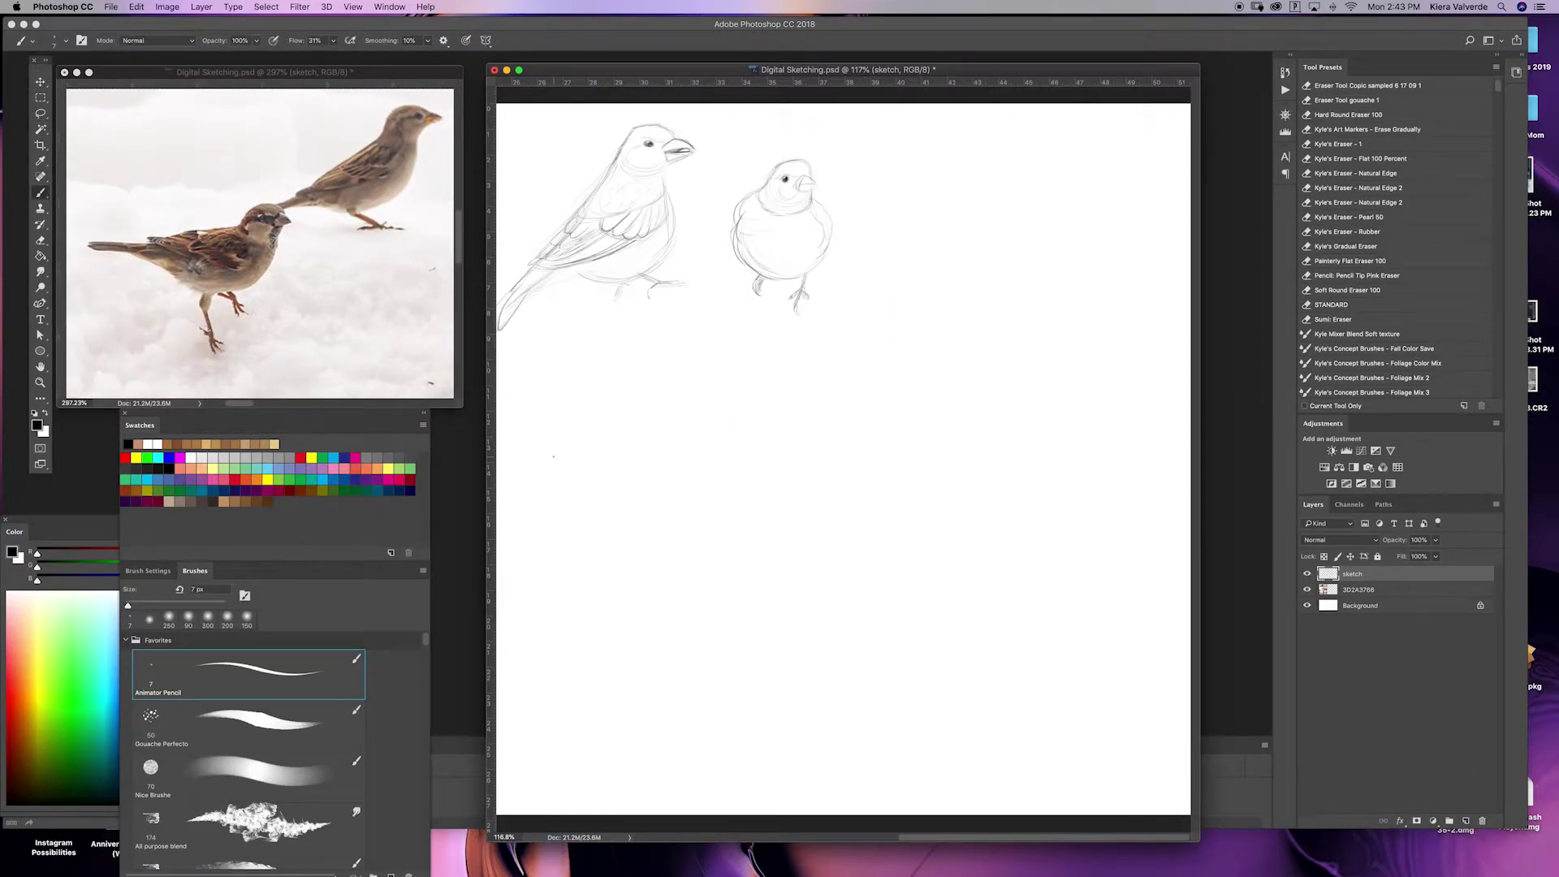
pyautogui.scroll(1, 754, 493)
pyautogui.moveTo(755, 493); pyautogui.dragTo(899, 517)
pyautogui.press('l')
pyautogui.moveTo(745, 359)
pyautogui.mouseDown()
pyautogui.moveTo(735, 410)
pyautogui.moveTo(755, 349)
pyautogui.mouseUp()
pyautogui.press('v')
pyautogui.moveTo(748, 379)
pyautogui.mouseDown()
pyautogui.moveTo(838, 379)
pyautogui.moveTo(799, 400)
pyautogui.moveTo(862, 380)
pyautogui.mouseUp()
pyautogui.press('b')
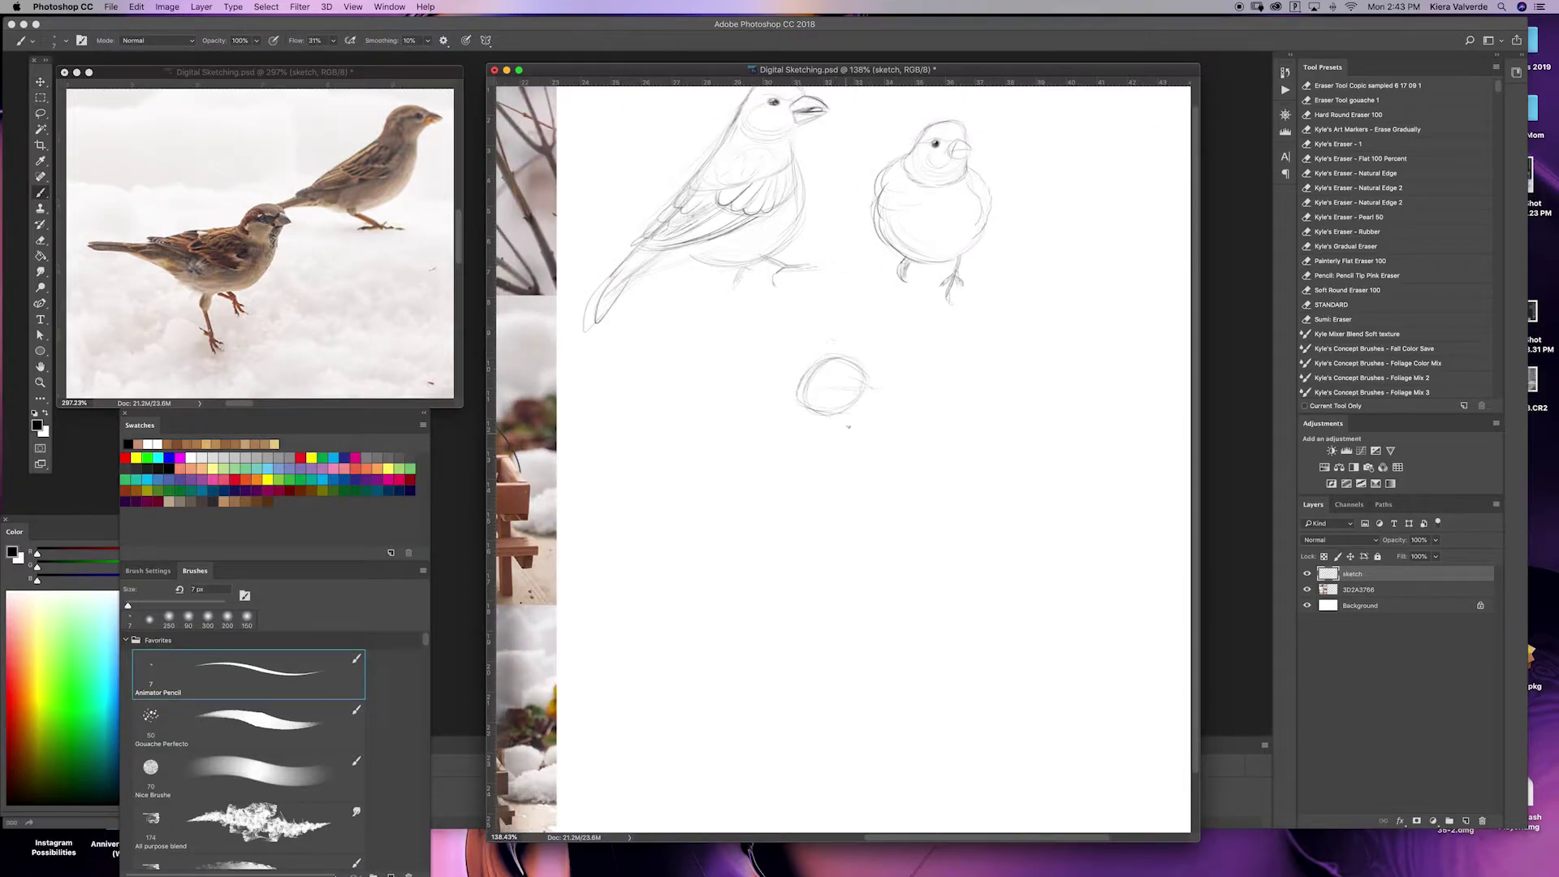
# Sketch the sparrow's back, belly, wing line, straight tail, and both legs with clawed feet.
pyautogui.moveTo(806, 367)
pyautogui.mouseDown()
pyautogui.moveTo(715, 425)
pyautogui.moveTo(800, 452)
pyautogui.mouseUp()
pyautogui.moveTo(647, 451); pyautogui.dragTo(789, 487)
pyautogui.moveTo(845, 412)
pyautogui.mouseDown()
pyautogui.moveTo(768, 490)
pyautogui.moveTo(585, 443)
pyautogui.moveTo(674, 453)
pyautogui.mouseUp()
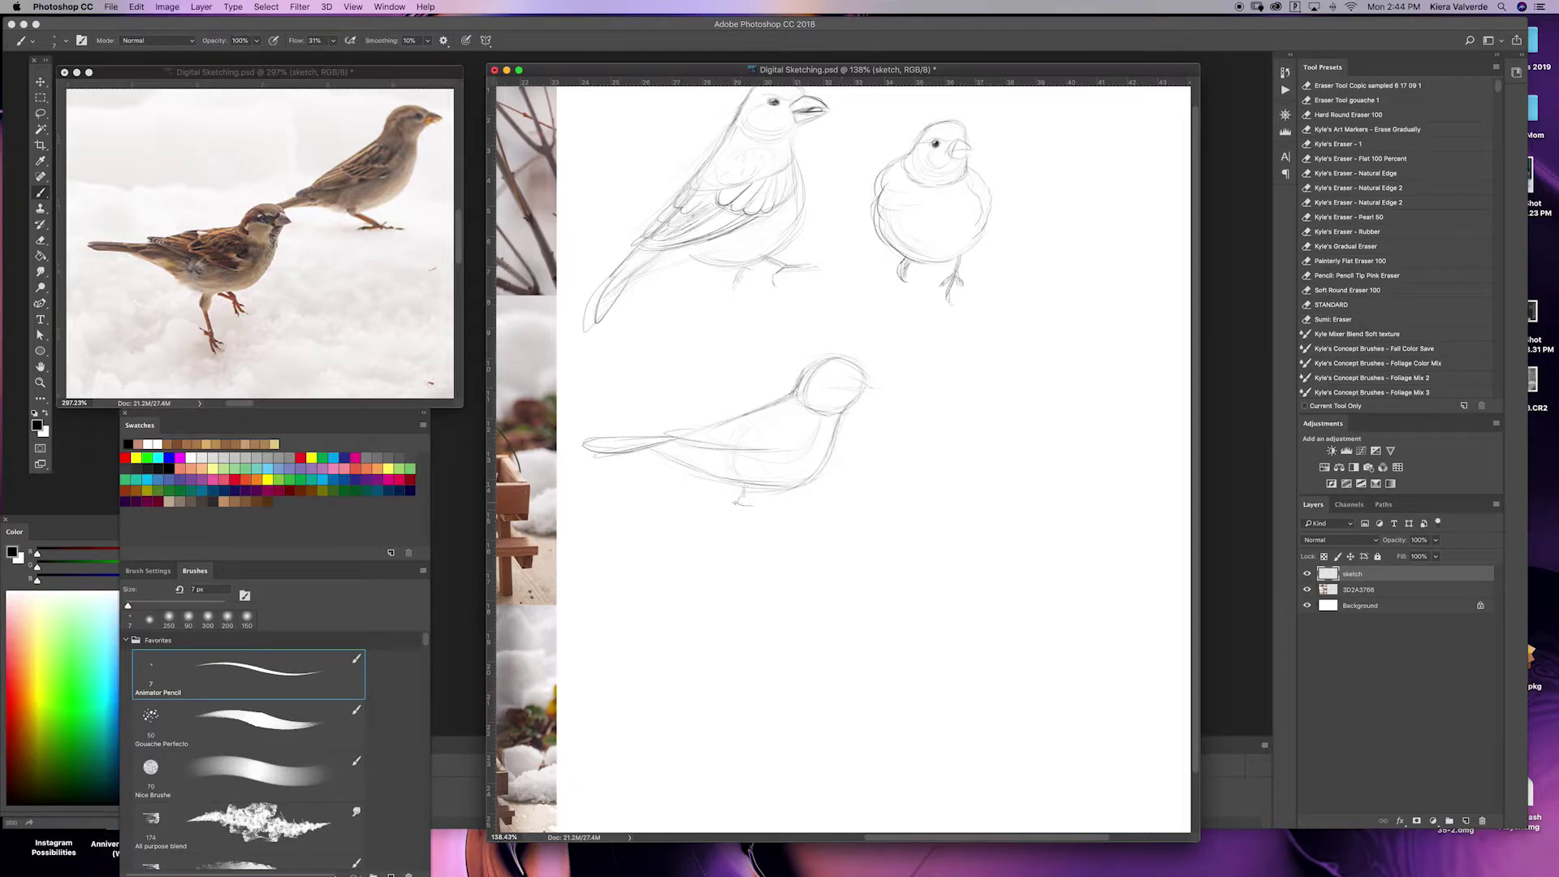
pyautogui.moveTo(740, 498)
pyautogui.mouseDown()
pyautogui.moveTo(768, 571)
pyautogui.moveTo(792, 555)
pyautogui.mouseUp()
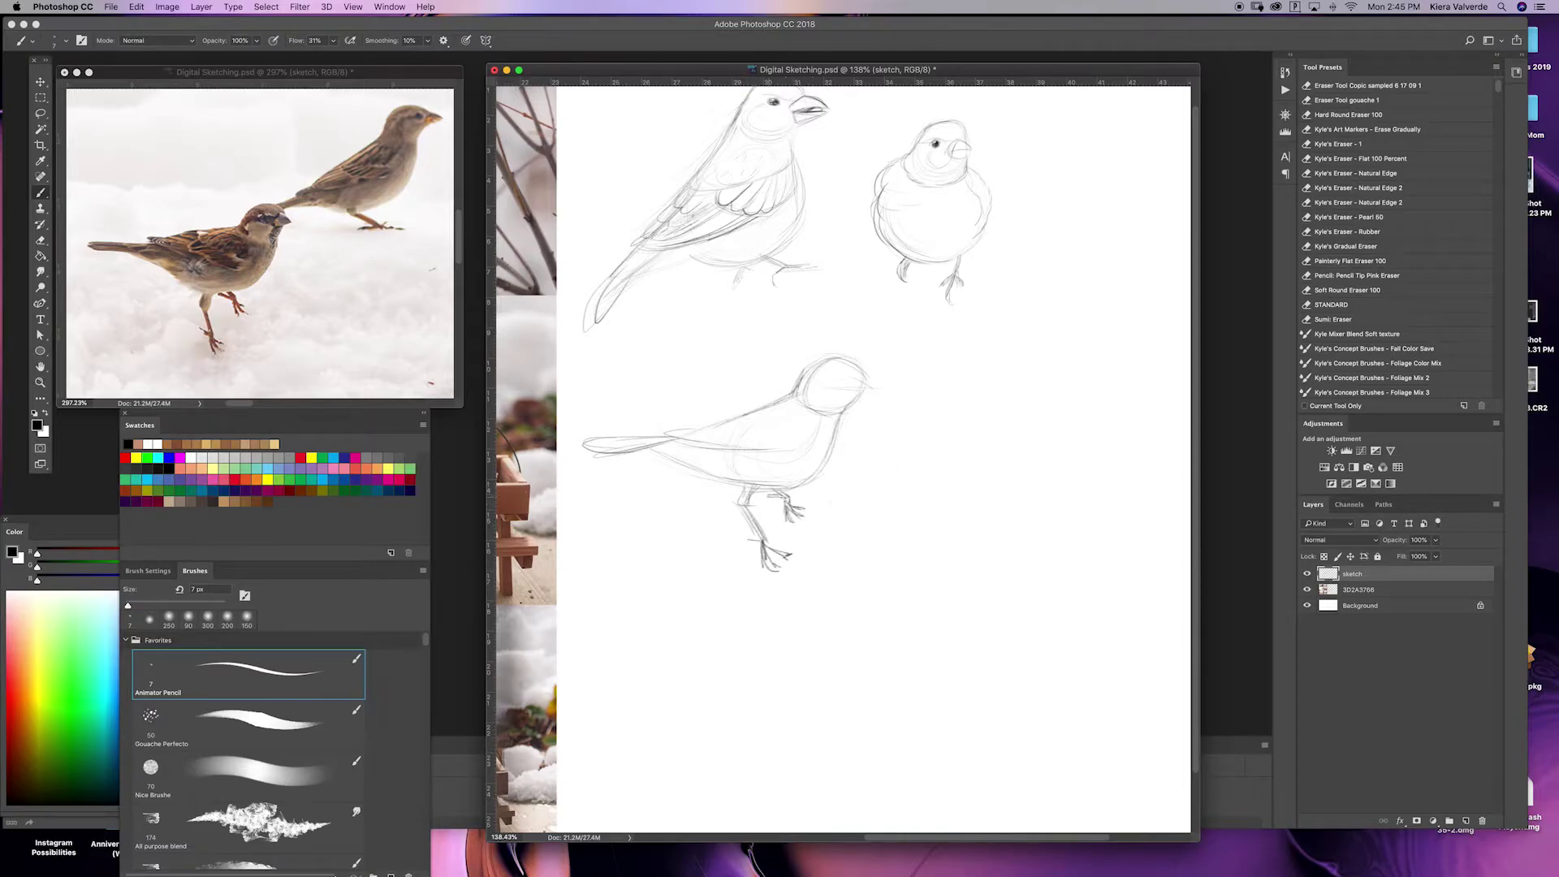
# Add the sparrow's beak and eye and darken its crown, face and throat markings.
pyautogui.hscroll(3, 886, 379)
pyautogui.scroll(4, 243, 244)
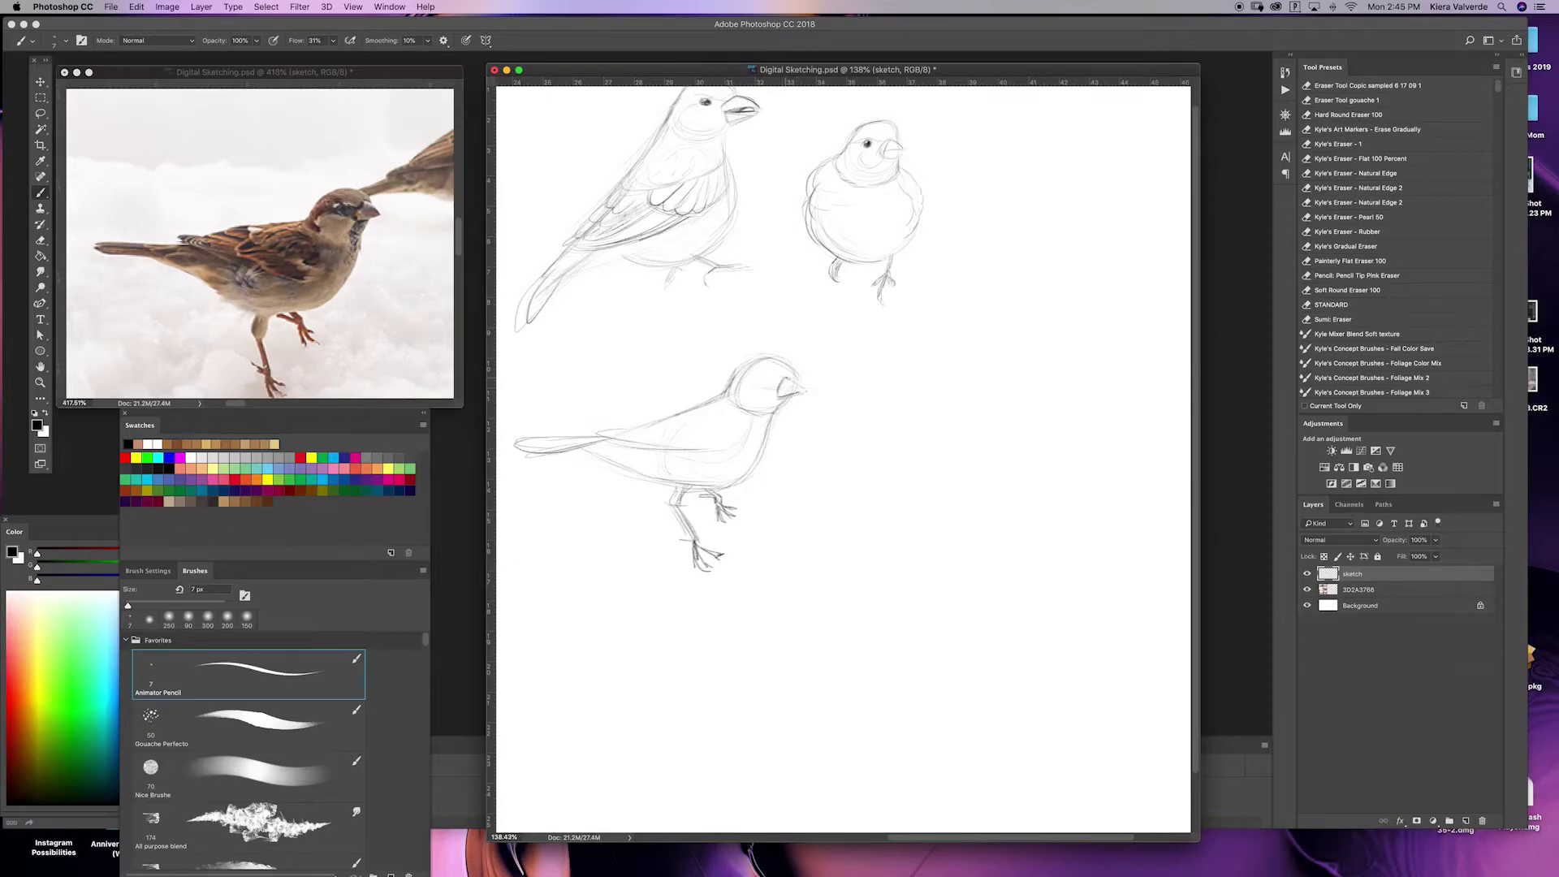
pyautogui.scroll(4, 822, 379)
pyautogui.moveTo(756, 380); pyautogui.dragTo(733, 384)
pyautogui.scroll(-6, 890, 431)
pyautogui.scroll(5, 691, 455)
pyautogui.moveTo(1065, 332); pyautogui.dragTo(890, 398)
pyautogui.moveTo(948, 377)
pyautogui.mouseDown()
pyautogui.moveTo(825, 407)
pyautogui.moveTo(971, 414)
pyautogui.mouseUp()
pyautogui.moveTo(971, 412)
pyautogui.mouseDown()
pyautogui.moveTo(1013, 394)
pyautogui.moveTo(996, 372)
pyautogui.moveTo(1025, 416)
pyautogui.mouseUp()
pyautogui.moveTo(1047, 362)
pyautogui.mouseDown()
pyautogui.moveTo(1037, 380)
pyautogui.moveTo(971, 375)
pyautogui.moveTo(1053, 313)
pyautogui.mouseUp()
pyautogui.moveTo(1050, 326); pyautogui.dragTo(1066, 342)
# Sketch the sparrow's wing feathers and darken its back, tail and belly contours.
pyautogui.moveTo(974, 372)
pyautogui.mouseDown()
pyautogui.moveTo(930, 382)
pyautogui.moveTo(970, 434)
pyautogui.moveTo(1003, 439)
pyautogui.mouseUp()
pyautogui.moveTo(899, 395)
pyautogui.mouseDown()
pyautogui.moveTo(828, 422)
pyautogui.moveTo(706, 430)
pyautogui.mouseUp()
pyautogui.moveTo(918, 424)
pyautogui.mouseDown()
pyautogui.moveTo(792, 450)
pyautogui.moveTo(974, 482)
pyautogui.mouseUp()
pyautogui.scroll(-3, 844, 459)
pyautogui.hscroll(-3, 844, 458)
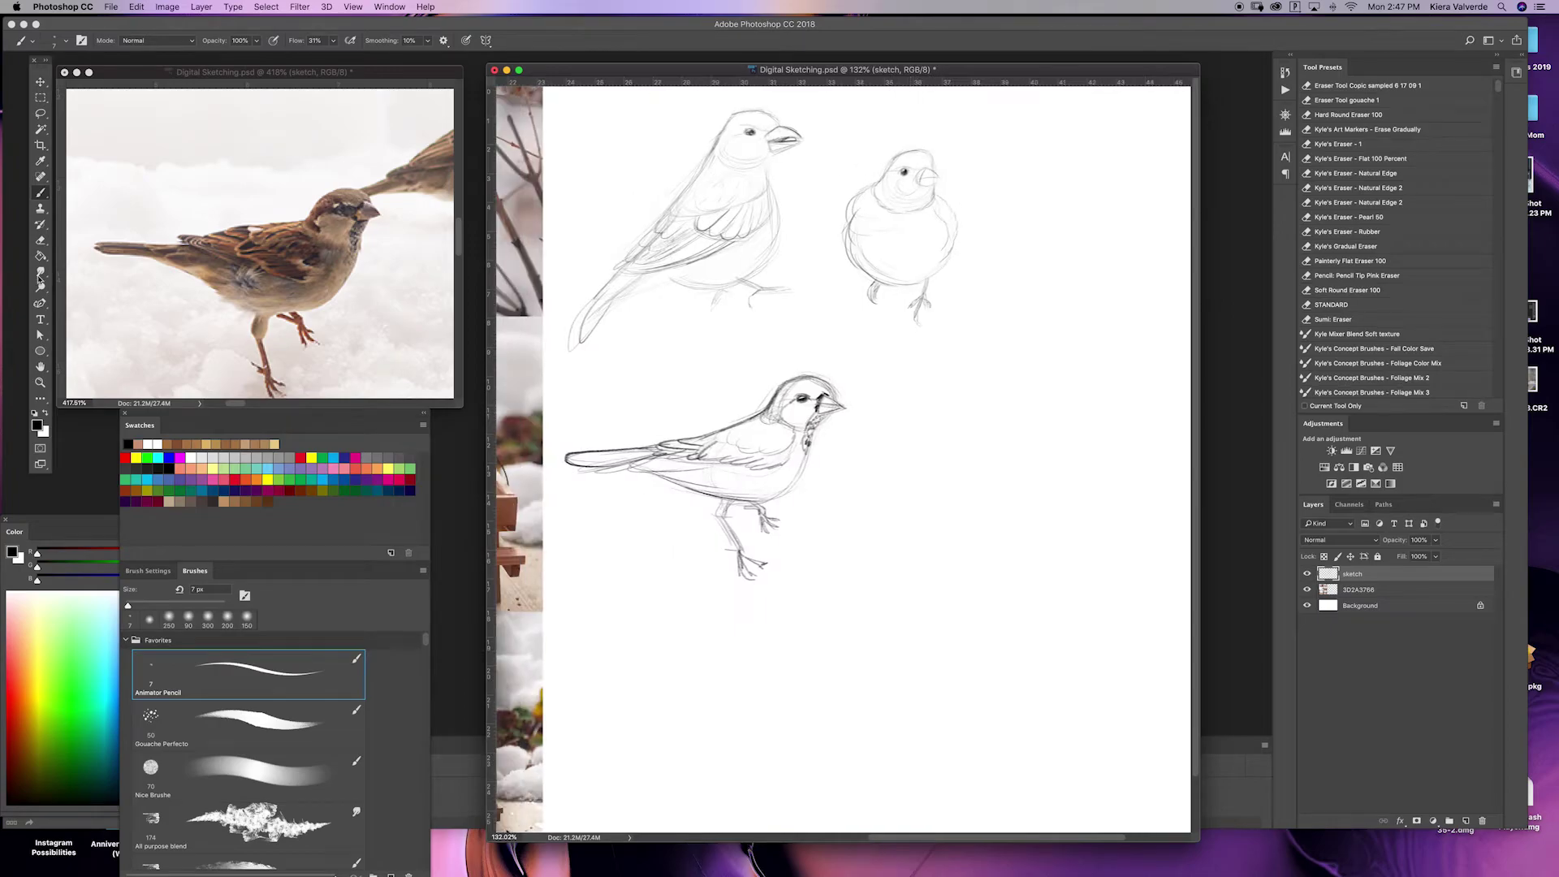
# Select the sparrow sketch and move it up closer to the first two birds.
pyautogui.press('l')
pyautogui.moveTo(834, 347)
pyautogui.mouseDown()
pyautogui.moveTo(728, 615)
pyautogui.moveTo(834, 347)
pyautogui.mouseUp()
pyautogui.press('v')
pyautogui.moveTo(755, 463); pyautogui.dragTo(772, 405)
pyautogui.press('super+d')
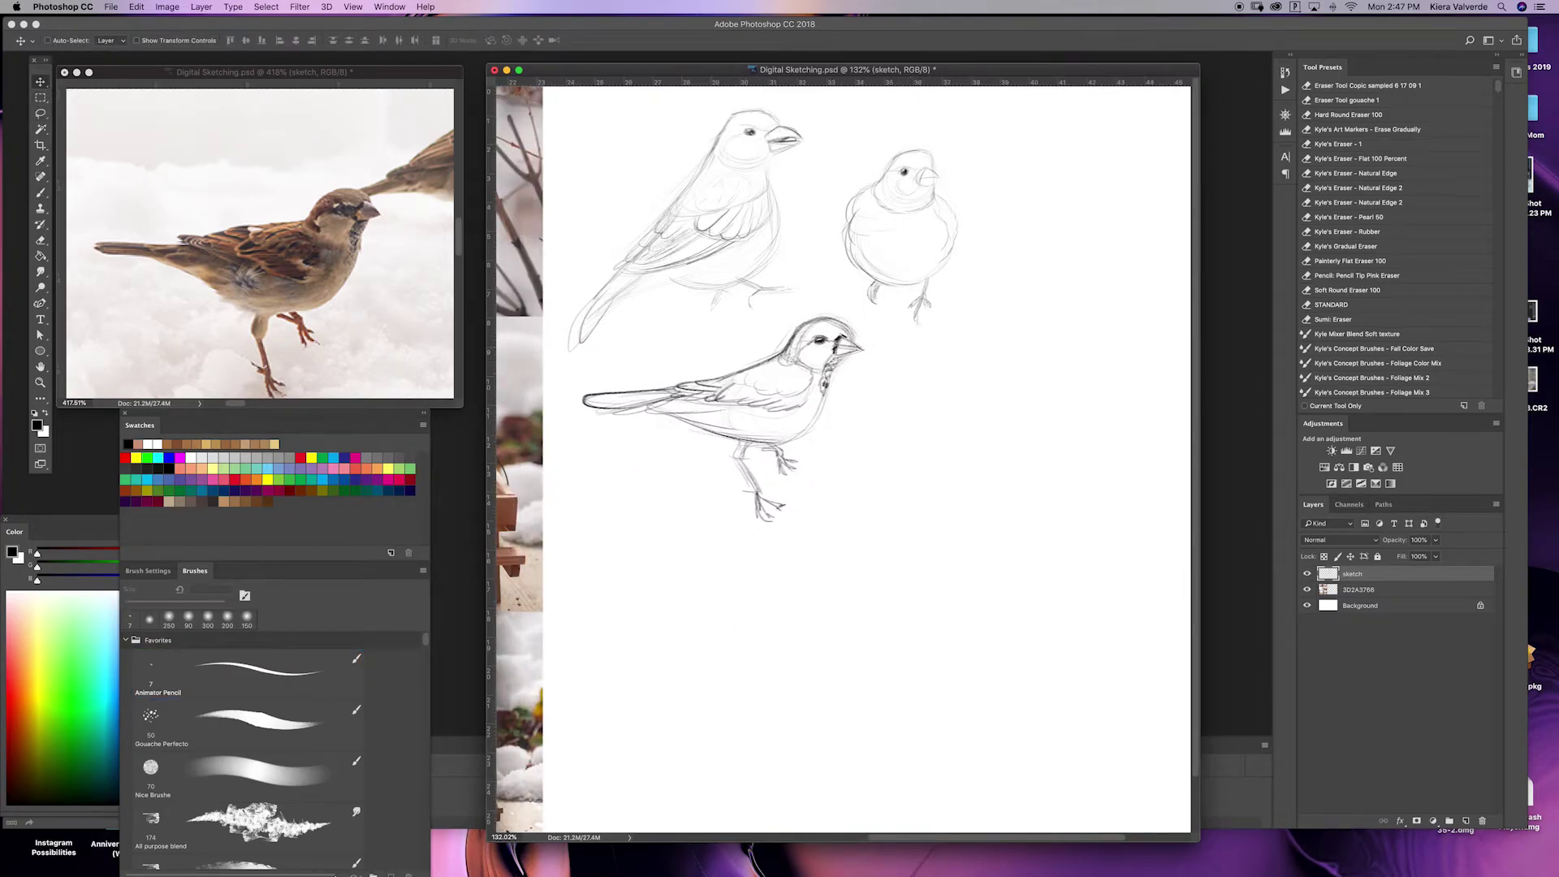
# Find the red-headed finch on the feeder tray in the reference and sketch its head, beak and belly curve beside the sparrow.
pyautogui.hscroll(5, 376, 240)
pyautogui.scroll(-5, 376, 240)
pyautogui.hscroll(5, 393, 316)
pyautogui.hscroll(5, 393, 317)
pyautogui.scroll(3, 393, 317)
pyautogui.scroll(-3, 393, 317)
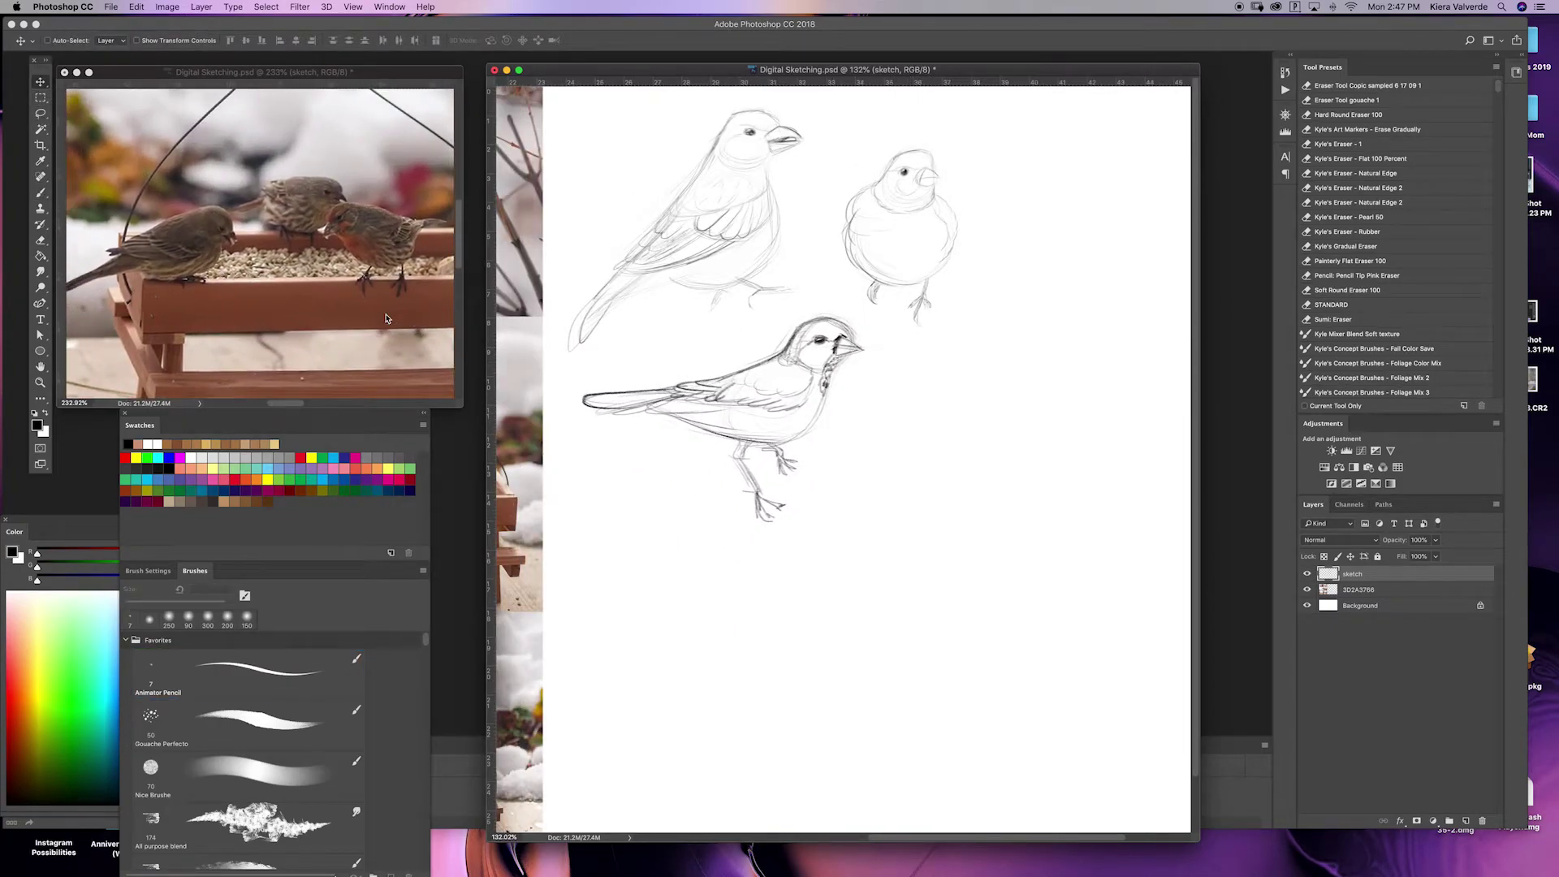
pyautogui.press('b')
pyautogui.hscroll(5, 1032, 491)
pyautogui.scroll(1, 845, 373)
pyautogui.moveTo(845, 373)
pyautogui.mouseDown()
pyautogui.moveTo(845, 404)
pyautogui.moveTo(774, 431)
pyautogui.moveTo(808, 419)
pyautogui.moveTo(844, 368)
pyautogui.mouseUp()
pyautogui.scroll(4, 322, 309)
pyautogui.moveTo(827, 444); pyautogui.dragTo(962, 448)
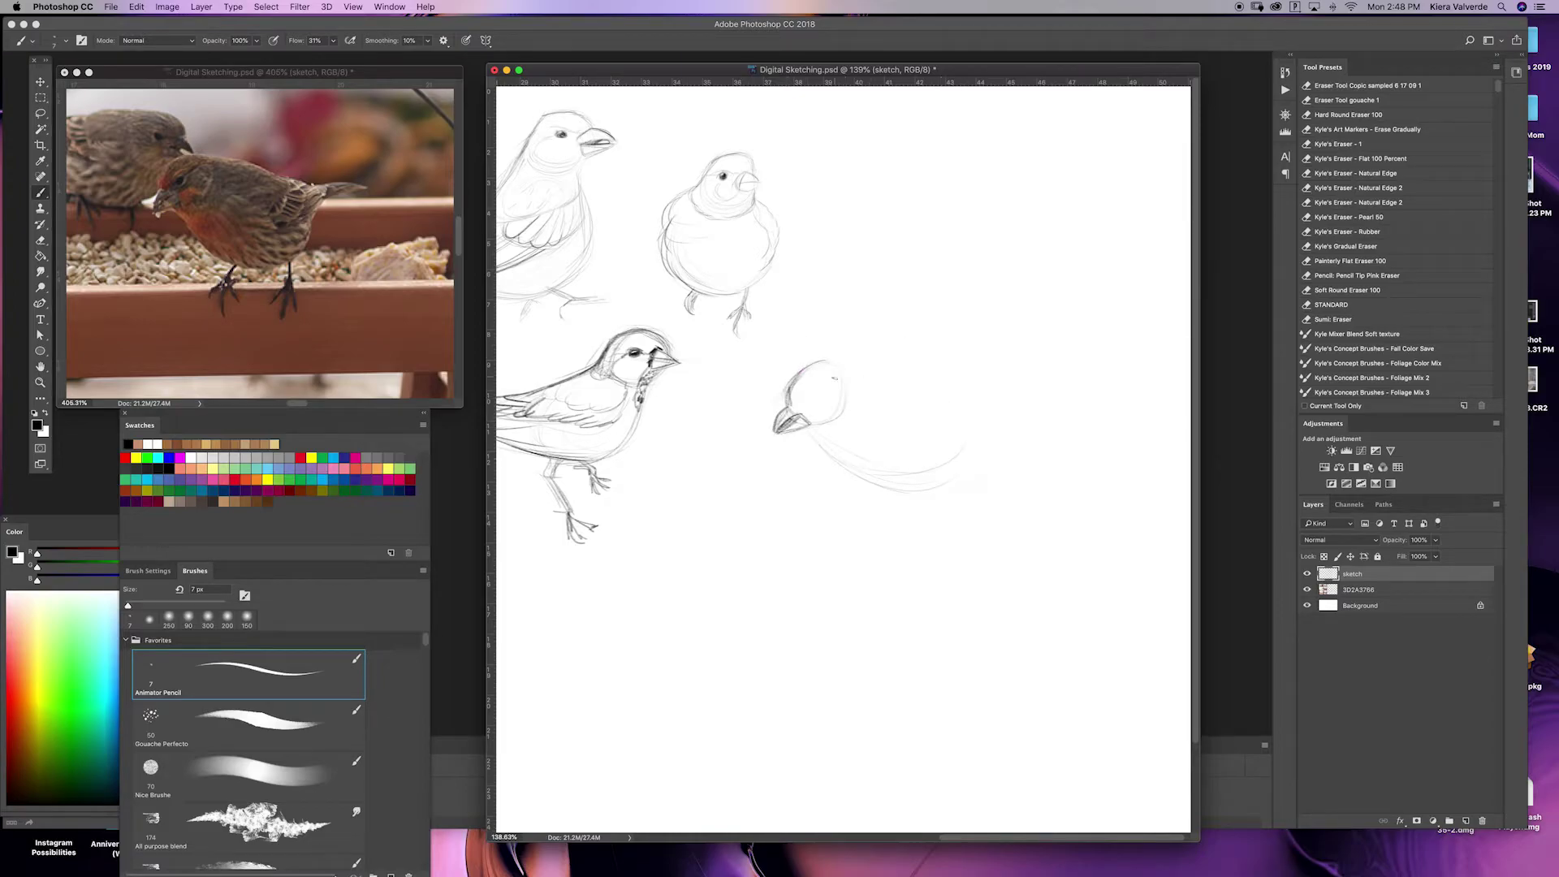
# Sketch the feeding finch's back, belly, folded wing, raised tail, and both legs with splayed toes.
pyautogui.moveTo(816, 376)
pyautogui.mouseDown()
pyautogui.moveTo(934, 381)
pyautogui.moveTo(950, 429)
pyautogui.mouseUp()
pyautogui.moveTo(800, 430)
pyautogui.mouseDown()
pyautogui.moveTo(848, 468)
pyautogui.moveTo(962, 479)
pyautogui.moveTo(915, 488)
pyautogui.mouseUp()
pyautogui.moveTo(948, 385)
pyautogui.mouseDown()
pyautogui.moveTo(985, 380)
pyautogui.moveTo(924, 443)
pyautogui.mouseUp()
pyautogui.moveTo(974, 389)
pyautogui.mouseDown()
pyautogui.moveTo(1074, 360)
pyautogui.moveTo(850, 541)
pyautogui.moveTo(872, 530)
pyautogui.mouseUp()
pyautogui.moveTo(929, 478); pyautogui.dragTo(926, 523)
pyautogui.moveTo(926, 511)
pyautogui.mouseDown()
pyautogui.moveTo(918, 536)
pyautogui.moveTo(934, 542)
pyautogui.mouseUp()
pyautogui.moveTo(930, 520); pyautogui.dragTo(946, 534)
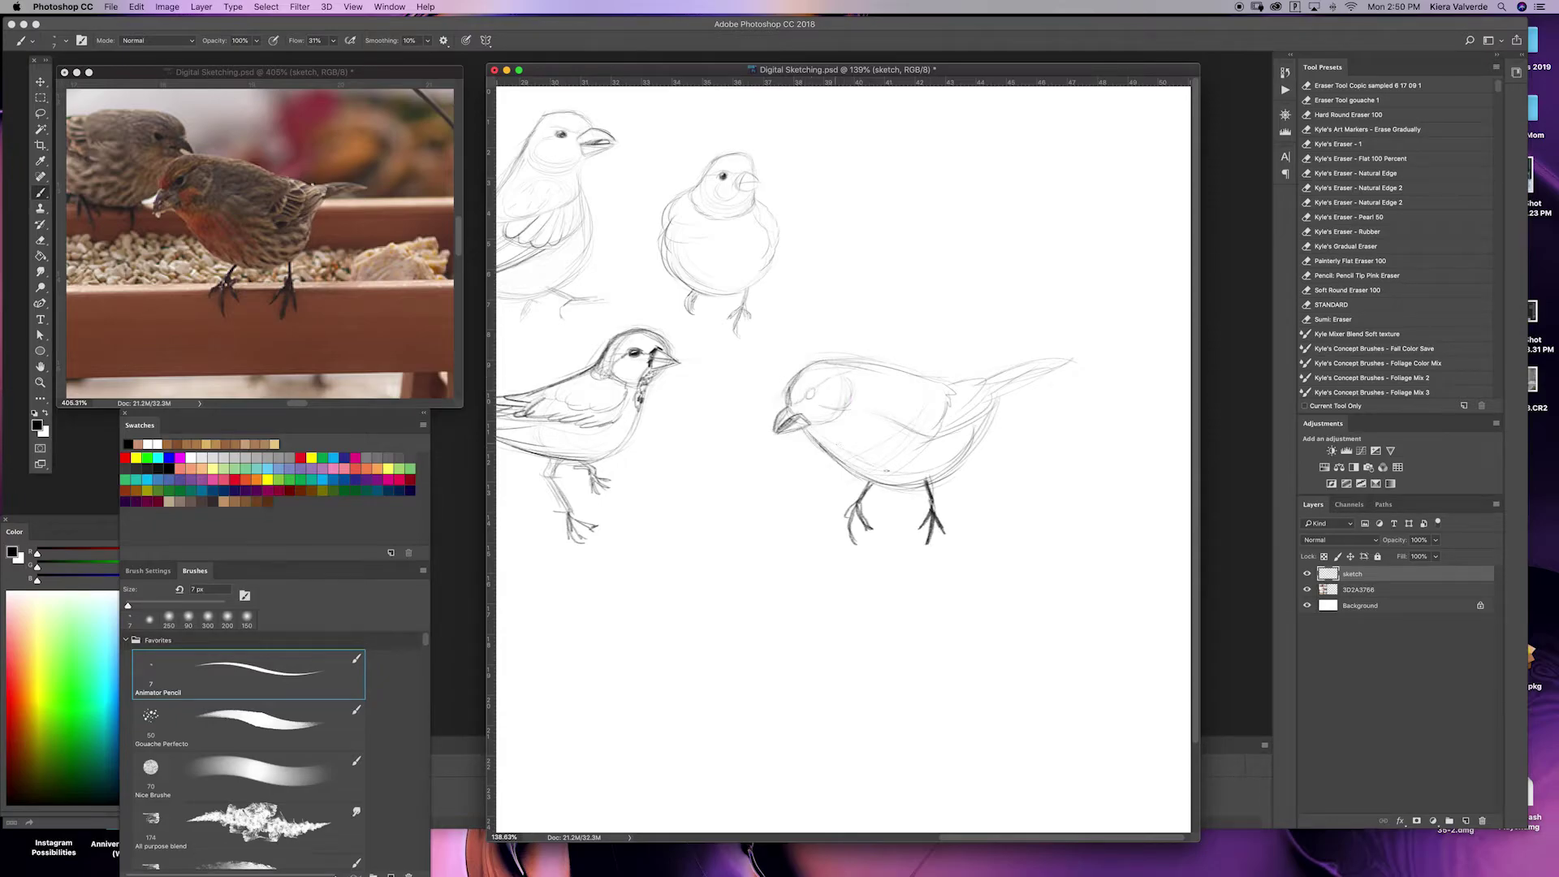
# Add feather marks to the feeding finch's wing and flank, and draw its eye and tail details.
pyautogui.moveTo(867, 454); pyautogui.dragTo(909, 475)
pyautogui.moveTo(894, 476); pyautogui.dragTo(918, 467)
pyautogui.moveTo(914, 468); pyautogui.dragTo(936, 463)
pyautogui.scroll(5, 801, 389)
pyautogui.moveTo(812, 394); pyautogui.dragTo(825, 402)
pyautogui.scroll(-8, 1010, 398)
pyautogui.moveTo(1010, 401); pyautogui.dragTo(1096, 365)
pyautogui.scroll(-2, 1032, 424)
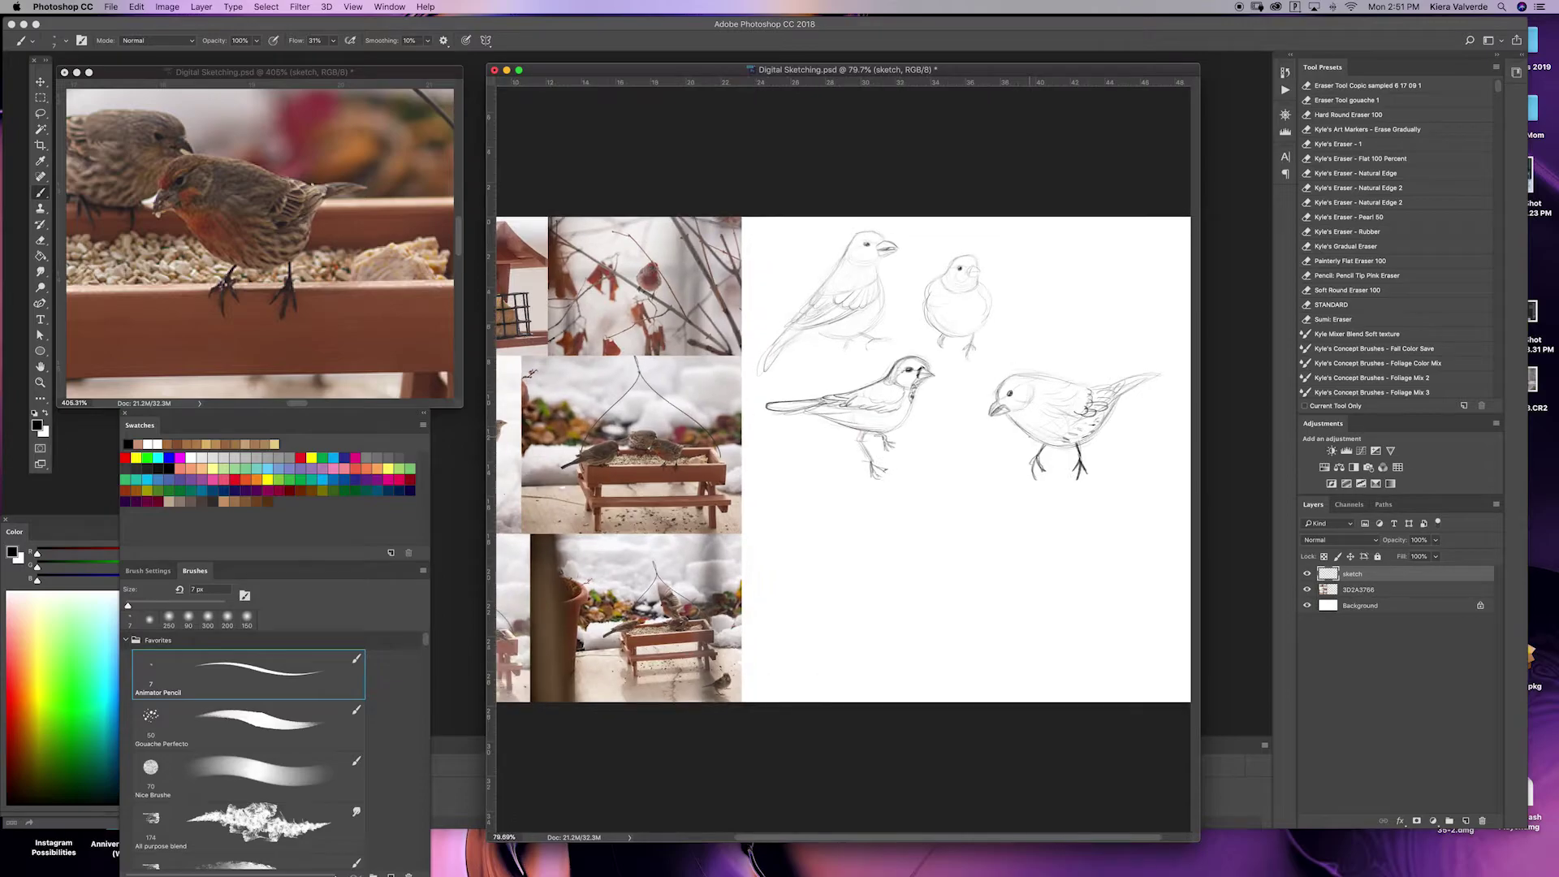
# Select the feeding finch sketch, scale it down, and move it into the upper row beside the round front-facing bird.
pyautogui.scroll(4, 1031, 425)
pyautogui.press('l')
pyautogui.press('super+t')
pyautogui.moveTo(1123, 307)
pyautogui.mouseDown()
pyautogui.moveTo(1063, 354)
pyautogui.moveTo(1056, 177)
pyautogui.mouseUp()
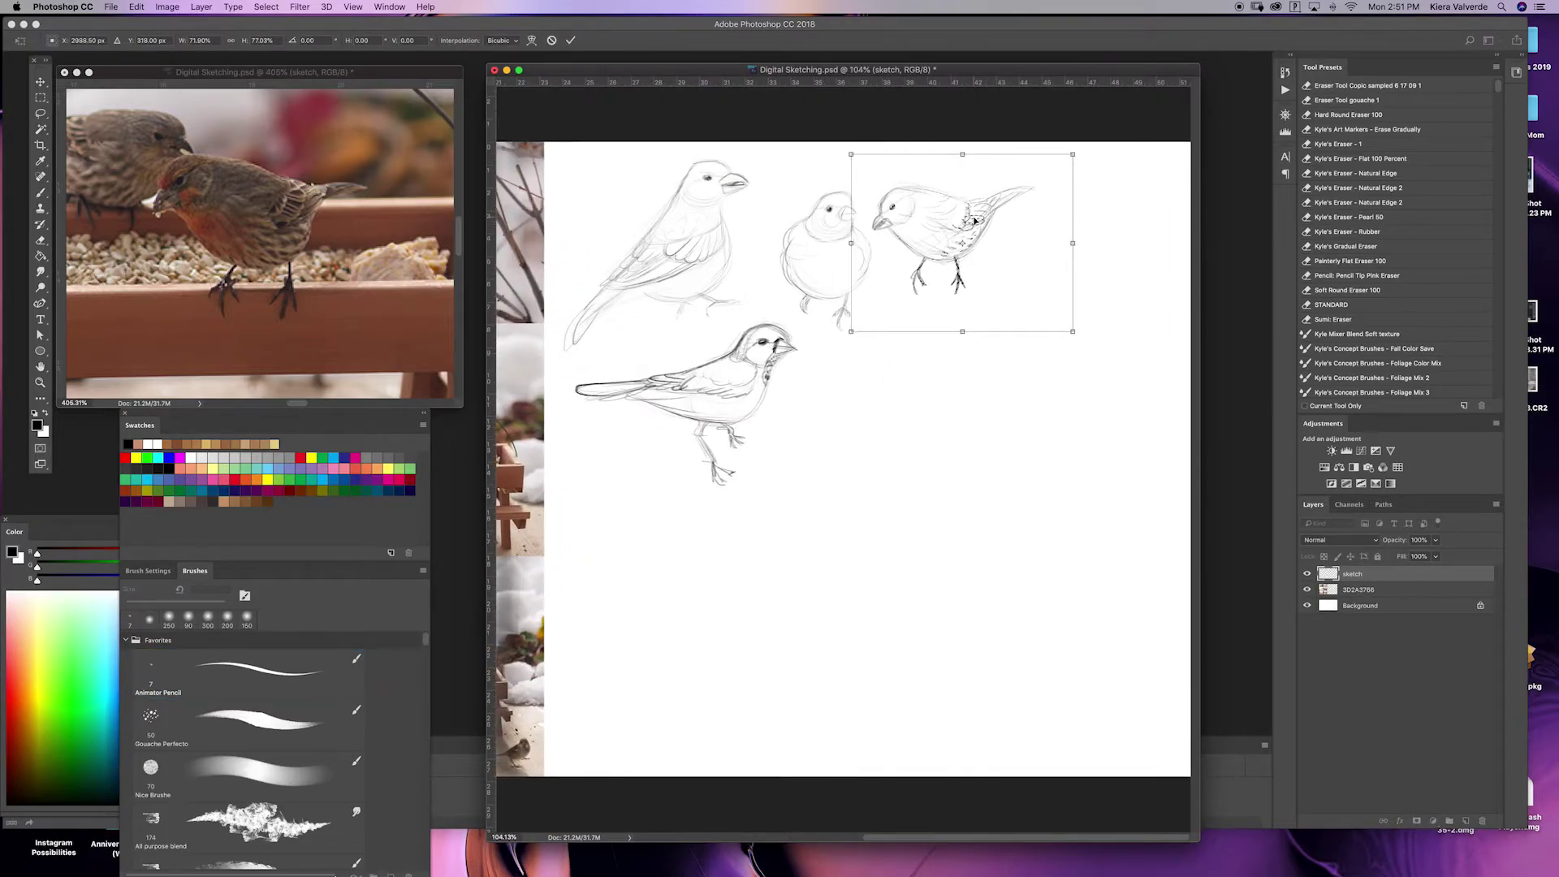
pyautogui.press('Return')
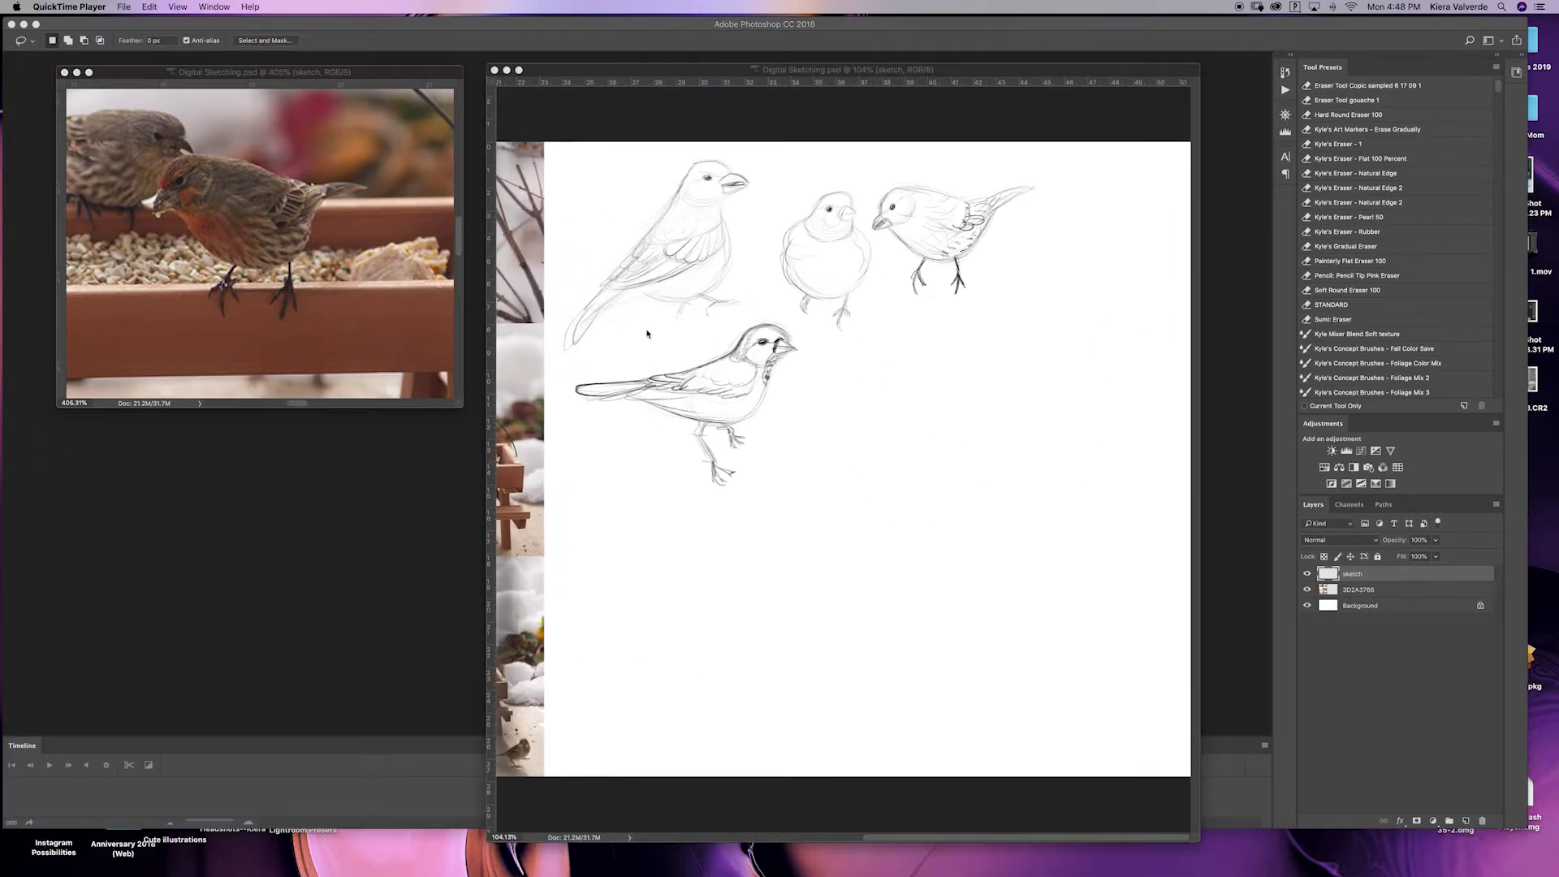
# Bring the brown finch perched on the feeder's edge into the reference view and sketch its head, eye and beak.
pyautogui.hscroll(3, 268, 243)
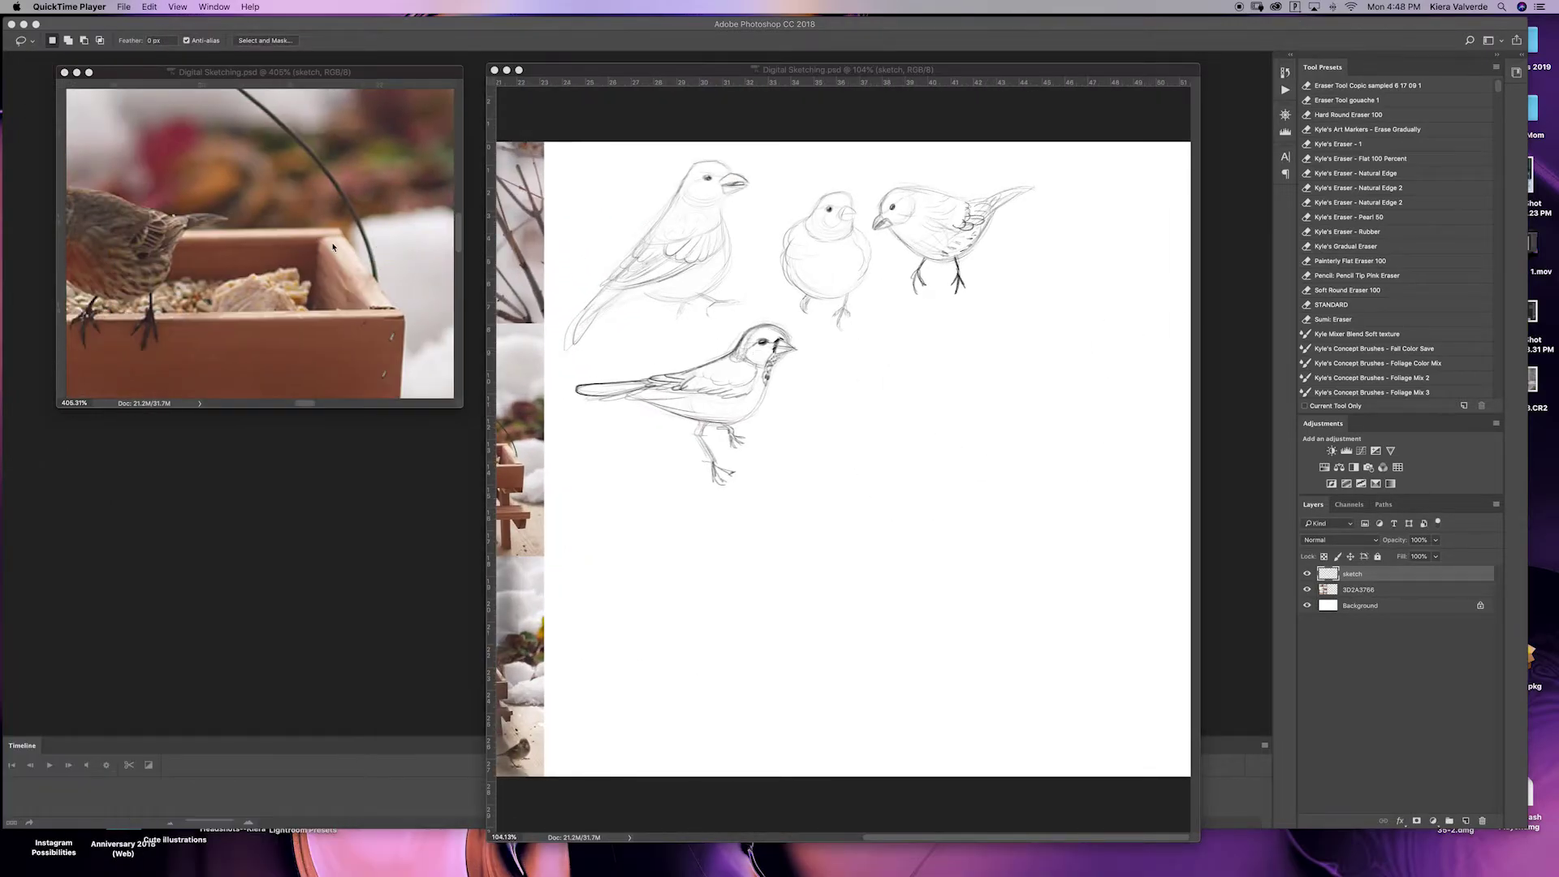
pyautogui.hscroll(-10, 268, 244)
pyautogui.click(869, 73)
pyautogui.press('b')
pyautogui.scroll(5, 1077, 343)
pyautogui.moveTo(894, 407)
pyautogui.mouseDown()
pyautogui.moveTo(903, 380)
pyautogui.moveTo(882, 414)
pyautogui.mouseUp()
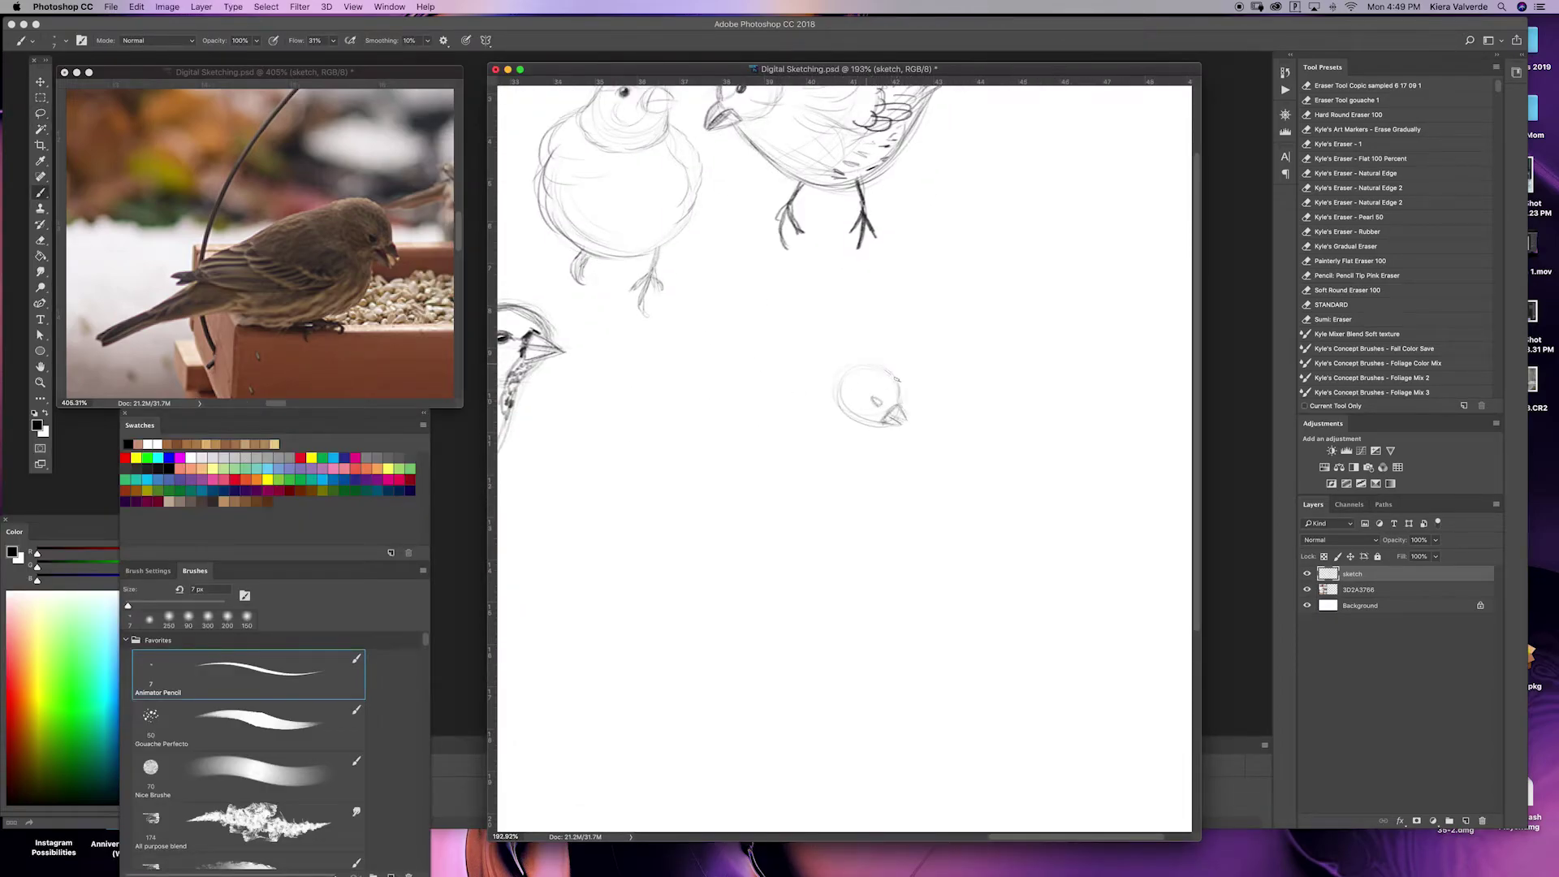
# Sketch the brown finch's breast, sloping back, folded wing and long tail.
pyautogui.moveTo(878, 448); pyautogui.dragTo(821, 500)
pyautogui.moveTo(803, 448)
pyautogui.mouseDown()
pyautogui.moveTo(699, 463)
pyautogui.moveTo(860, 364)
pyautogui.mouseUp()
pyautogui.moveTo(873, 424)
pyautogui.mouseDown()
pyautogui.moveTo(812, 499)
pyautogui.moveTo(721, 467)
pyautogui.moveTo(587, 532)
pyautogui.mouseUp()
pyautogui.moveTo(700, 464); pyautogui.dragTo(598, 538)
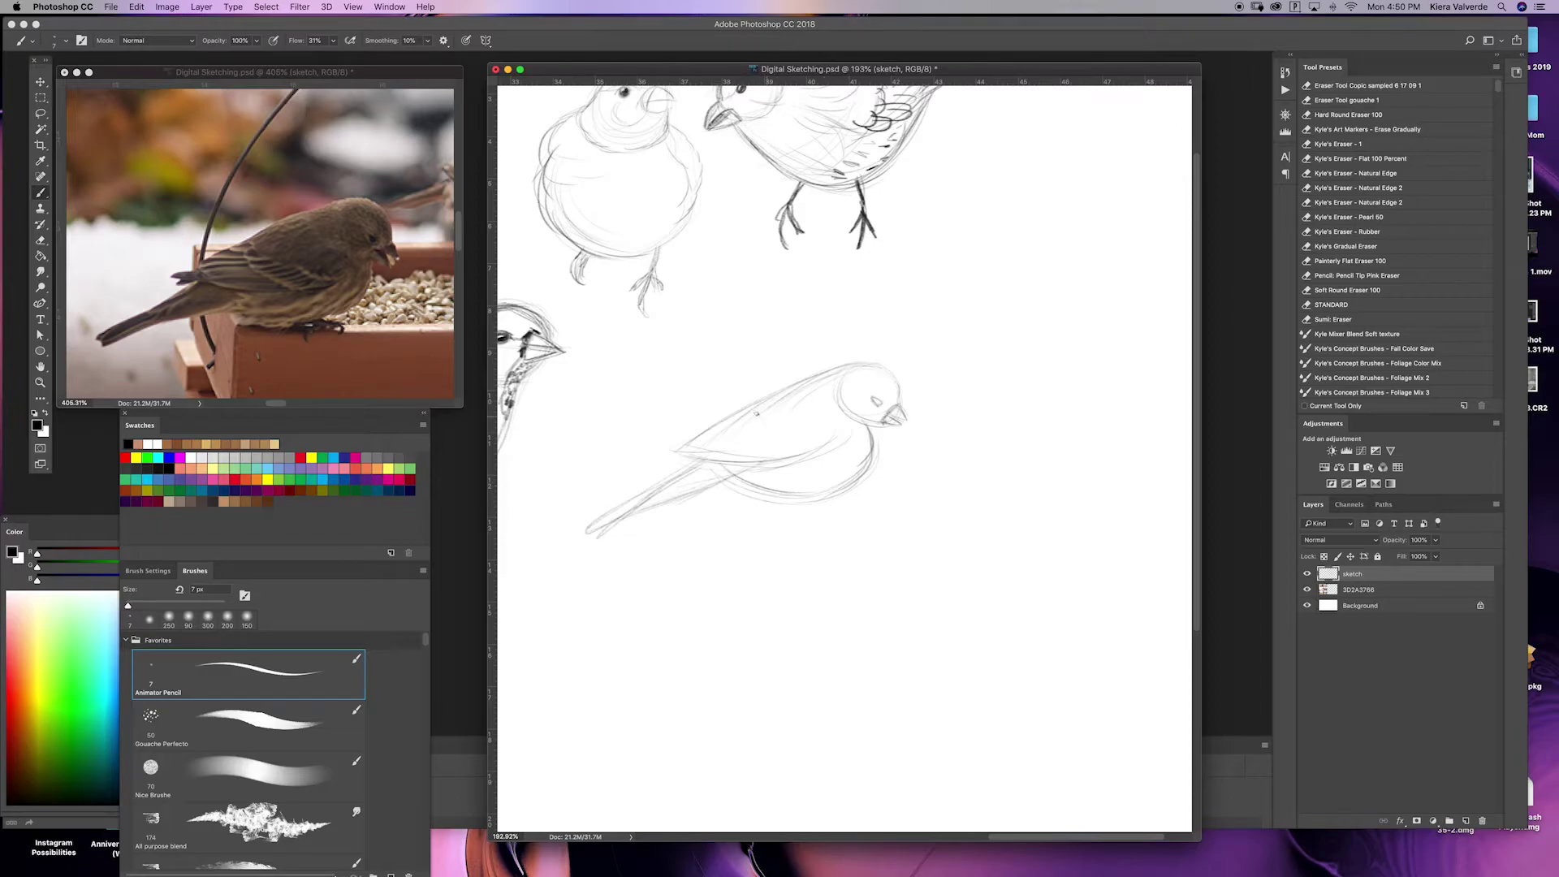
pyautogui.moveTo(756, 414); pyautogui.dragTo(853, 434)
# Draw the brown finch's two feet with short gripping toes beneath its belly.
pyautogui.moveTo(859, 497); pyautogui.dragTo(820, 515)
pyautogui.moveTo(829, 500); pyautogui.dragTo(863, 515)
pyautogui.moveTo(822, 505); pyautogui.dragTo(800, 521)
pyautogui.scroll(8, 936, 339)
pyautogui.moveTo(758, 437)
pyautogui.mouseDown()
pyautogui.moveTo(784, 449)
pyautogui.moveTo(763, 467)
pyautogui.mouseUp()
pyautogui.moveTo(715, 471)
pyautogui.mouseDown()
pyautogui.moveTo(796, 492)
pyautogui.moveTo(797, 472)
pyautogui.mouseUp()
pyautogui.moveTo(817, 458); pyautogui.dragTo(835, 484)
pyautogui.moveTo(819, 497)
pyautogui.mouseDown()
pyautogui.moveTo(788, 484)
pyautogui.moveTo(822, 495)
pyautogui.mouseUp()
# Darken the brown finch's eye, beak and cheek, and add rows of scalloped feathers across its wing.
pyautogui.moveTo(797, 399); pyautogui.dragTo(806, 408)
pyautogui.moveTo(696, 419); pyautogui.dragTo(727, 461)
pyautogui.moveTo(705, 420)
pyautogui.mouseDown()
pyautogui.moveTo(743, 424)
pyautogui.moveTo(762, 480)
pyautogui.mouseUp()
pyautogui.moveTo(666, 359)
pyautogui.mouseDown()
pyautogui.moveTo(808, 344)
pyautogui.moveTo(802, 290)
pyautogui.mouseUp()
pyautogui.moveTo(728, 442); pyautogui.dragTo(734, 463)
pyautogui.moveTo(769, 452)
pyautogui.mouseDown()
pyautogui.moveTo(764, 467)
pyautogui.moveTo(800, 468)
pyautogui.mouseUp()
pyautogui.moveTo(838, 418); pyautogui.dragTo(820, 459)
pyautogui.moveTo(792, 420)
pyautogui.mouseDown()
pyautogui.moveTo(771, 471)
pyautogui.moveTo(727, 451)
pyautogui.mouseUp()
pyautogui.moveTo(731, 381)
pyautogui.mouseDown()
pyautogui.moveTo(625, 410)
pyautogui.moveTo(638, 394)
pyautogui.moveTo(650, 430)
pyautogui.mouseUp()
pyautogui.moveTo(617, 422); pyautogui.dragTo(773, 489)
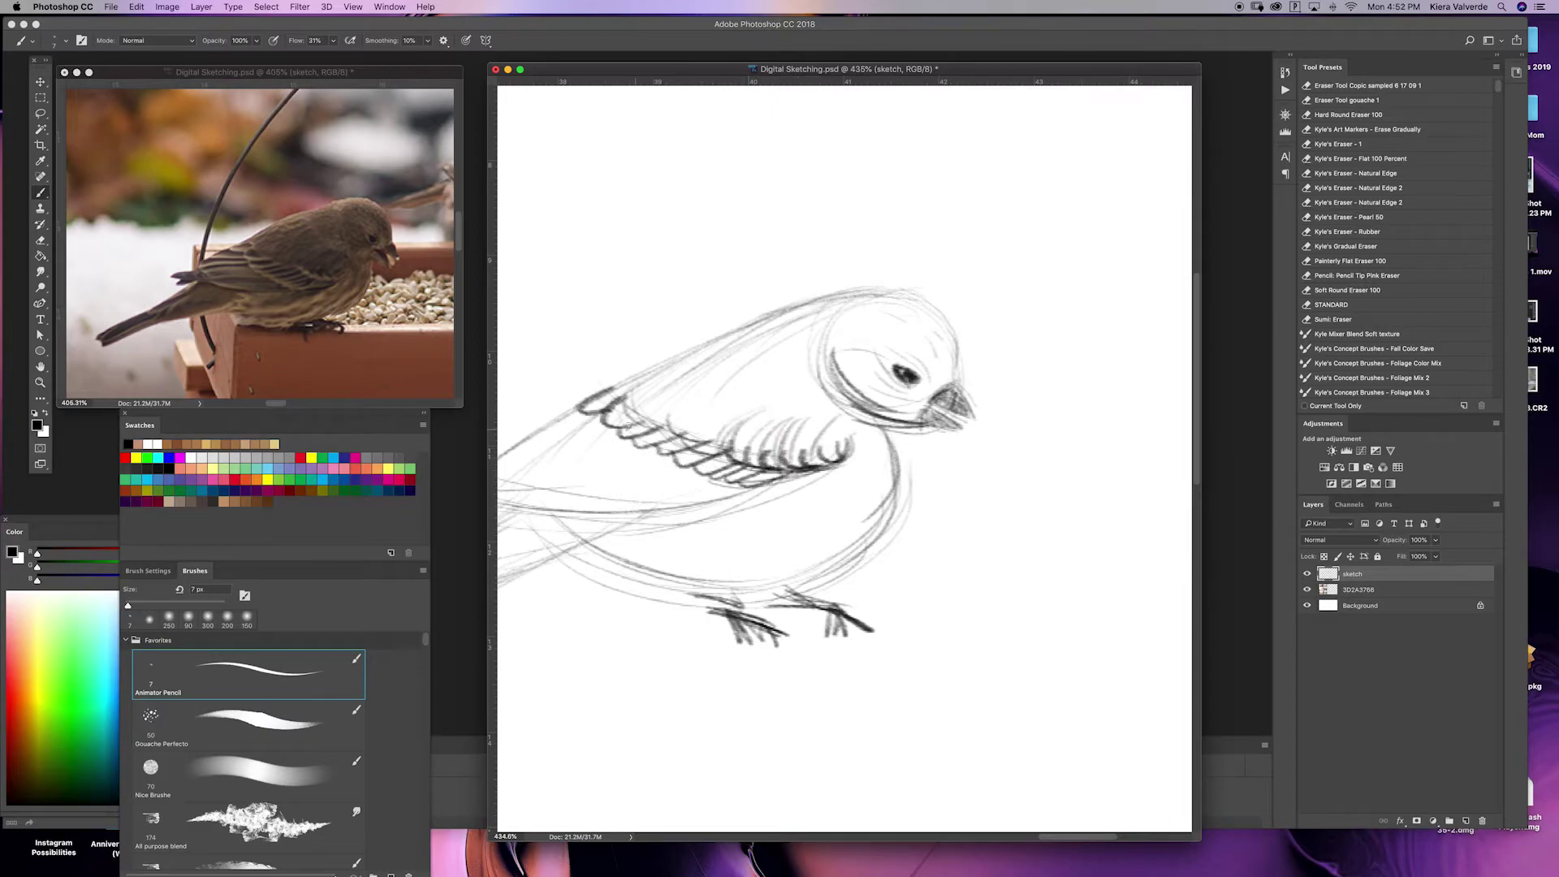
# Draw the long flight feathers along the lower part of the brown finch's folded wing.
pyautogui.hscroll(-3, 771, 455)
pyautogui.moveTo(650, 432)
pyautogui.mouseDown()
pyautogui.moveTo(747, 401)
pyautogui.moveTo(765, 433)
pyautogui.mouseUp()
pyautogui.moveTo(625, 456)
pyautogui.mouseDown()
pyautogui.moveTo(776, 451)
pyautogui.moveTo(861, 472)
pyautogui.mouseUp()
pyautogui.moveTo(861, 504); pyautogui.dragTo(847, 399)
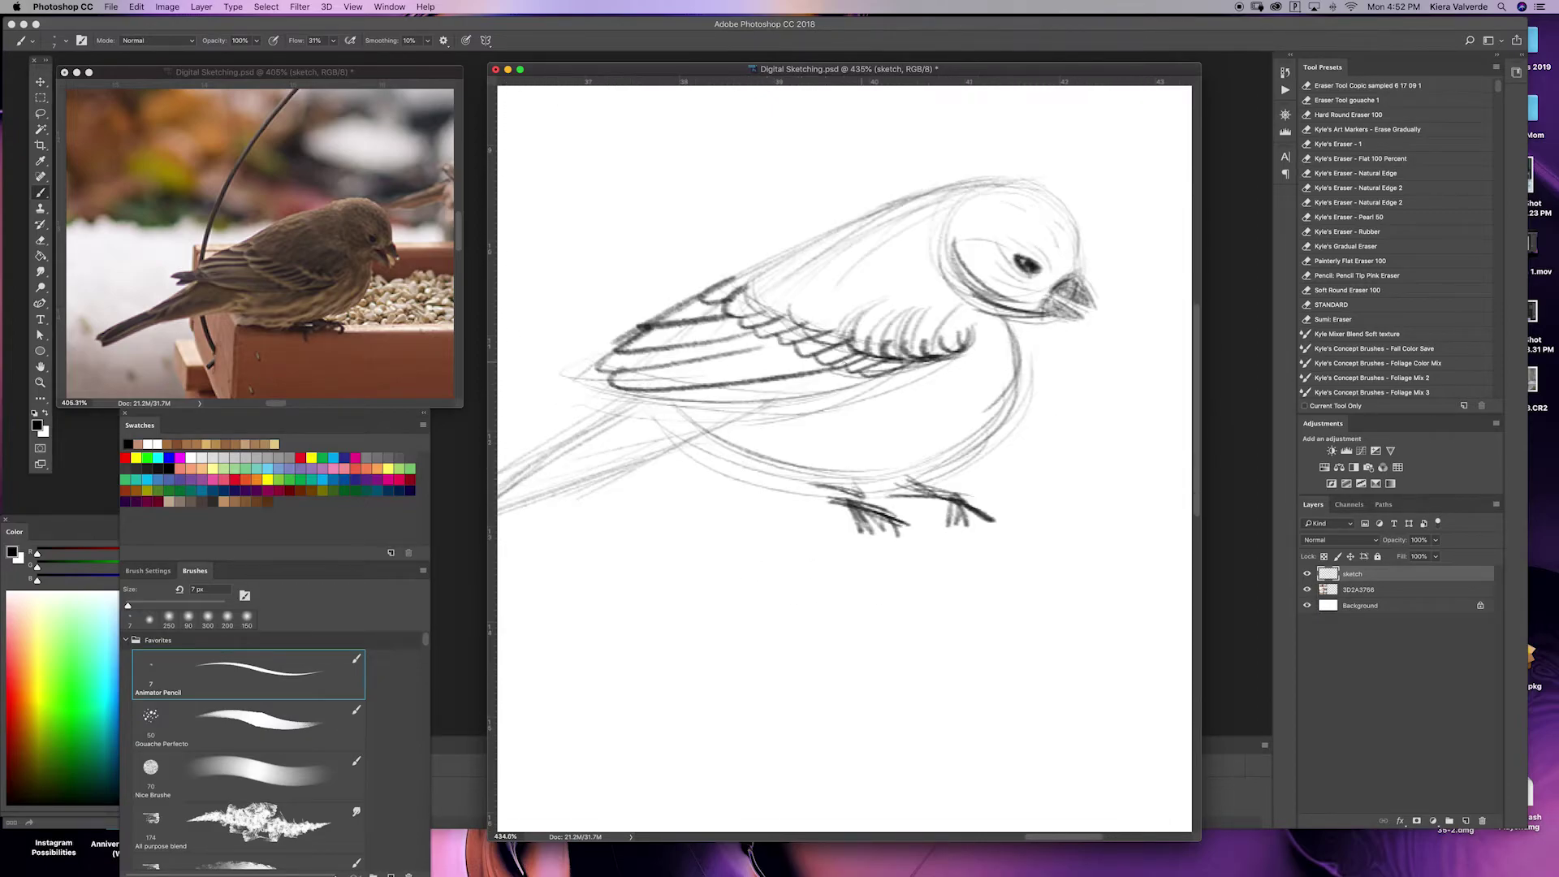
# Add streaks to the brown finch's breast and belly, and darken its belly and tail contours.
pyautogui.moveTo(993, 387); pyautogui.dragTo(919, 435)
pyautogui.moveTo(937, 430)
pyautogui.mouseDown()
pyautogui.moveTo(837, 463)
pyautogui.moveTo(759, 437)
pyautogui.mouseUp()
pyautogui.moveTo(718, 441); pyautogui.dragTo(853, 489)
pyautogui.moveTo(1021, 375); pyautogui.dragTo(912, 475)
pyautogui.moveTo(1014, 318); pyautogui.dragTo(955, 454)
pyautogui.moveTo(1006, 397); pyautogui.dragTo(918, 471)
pyautogui.moveTo(967, 385)
pyautogui.mouseDown()
pyautogui.moveTo(941, 375)
pyautogui.moveTo(1048, 375)
pyautogui.mouseUp()
pyautogui.moveTo(887, 368)
pyautogui.mouseDown()
pyautogui.moveTo(708, 468)
pyautogui.moveTo(910, 455)
pyautogui.mouseUp()
pyautogui.moveTo(979, 431); pyautogui.dragTo(743, 505)
pyautogui.moveTo(909, 380); pyautogui.dragTo(763, 497)
pyautogui.moveTo(890, 390); pyautogui.dragTo(648, 552)
pyautogui.scroll(-10, 857, 413)
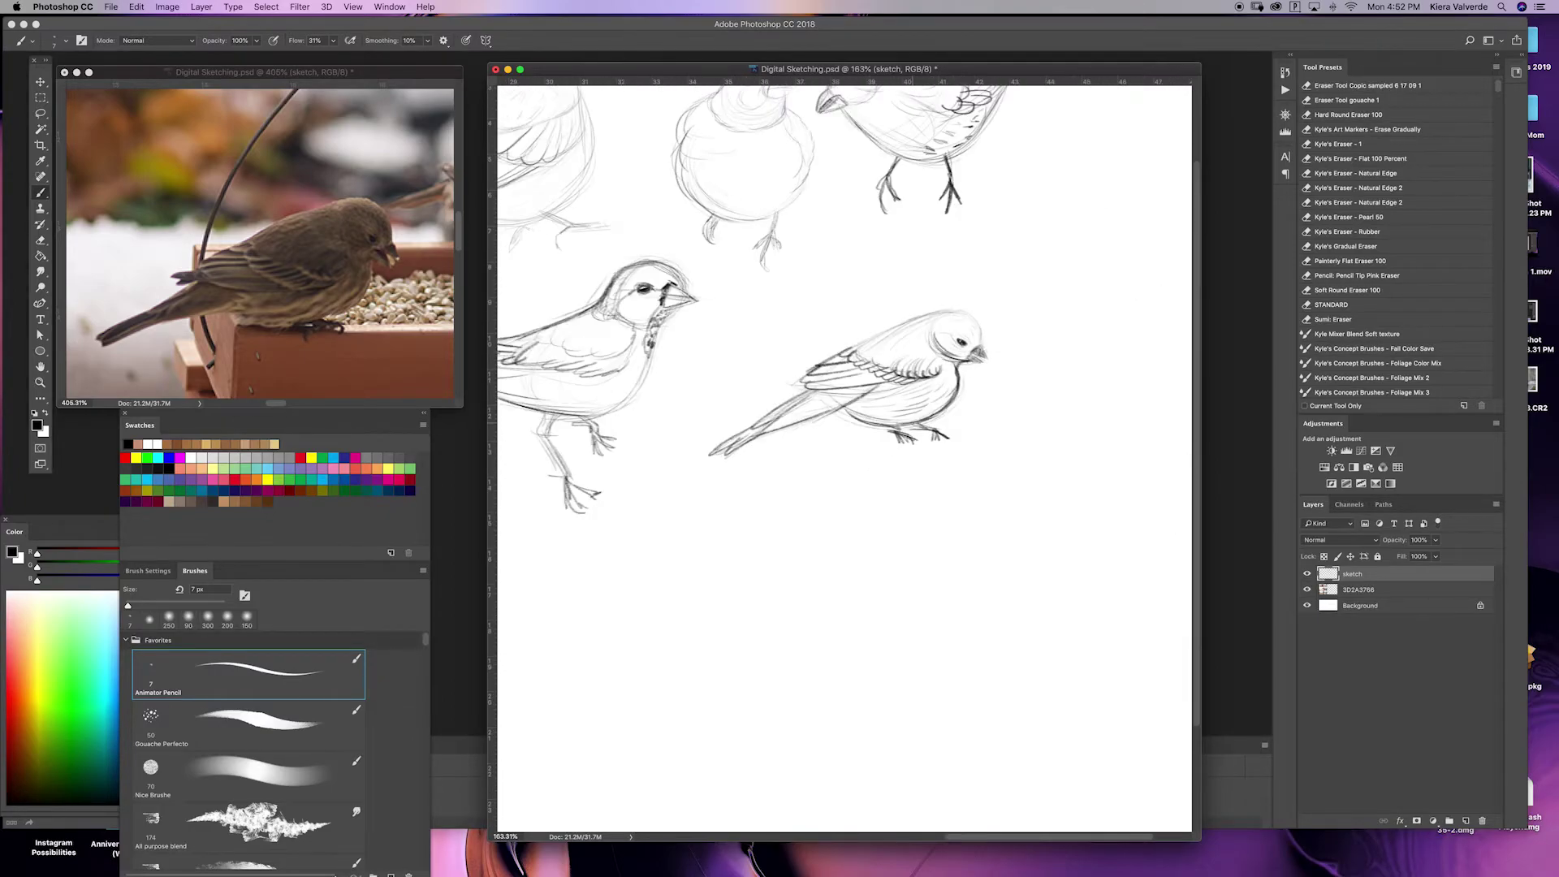
# Select the brown finch sketch, scale it down slightly, place it beside the sparrow, and clear the selection.
pyautogui.press('l')
pyautogui.moveTo(993, 333); pyautogui.dragTo(1045, 366)
pyautogui.press('super+t')
pyautogui.moveTo(776, 334); pyautogui.dragTo(747, 317)
pyautogui.moveTo(910, 390); pyautogui.dragTo(897, 369)
pyautogui.press('Return')
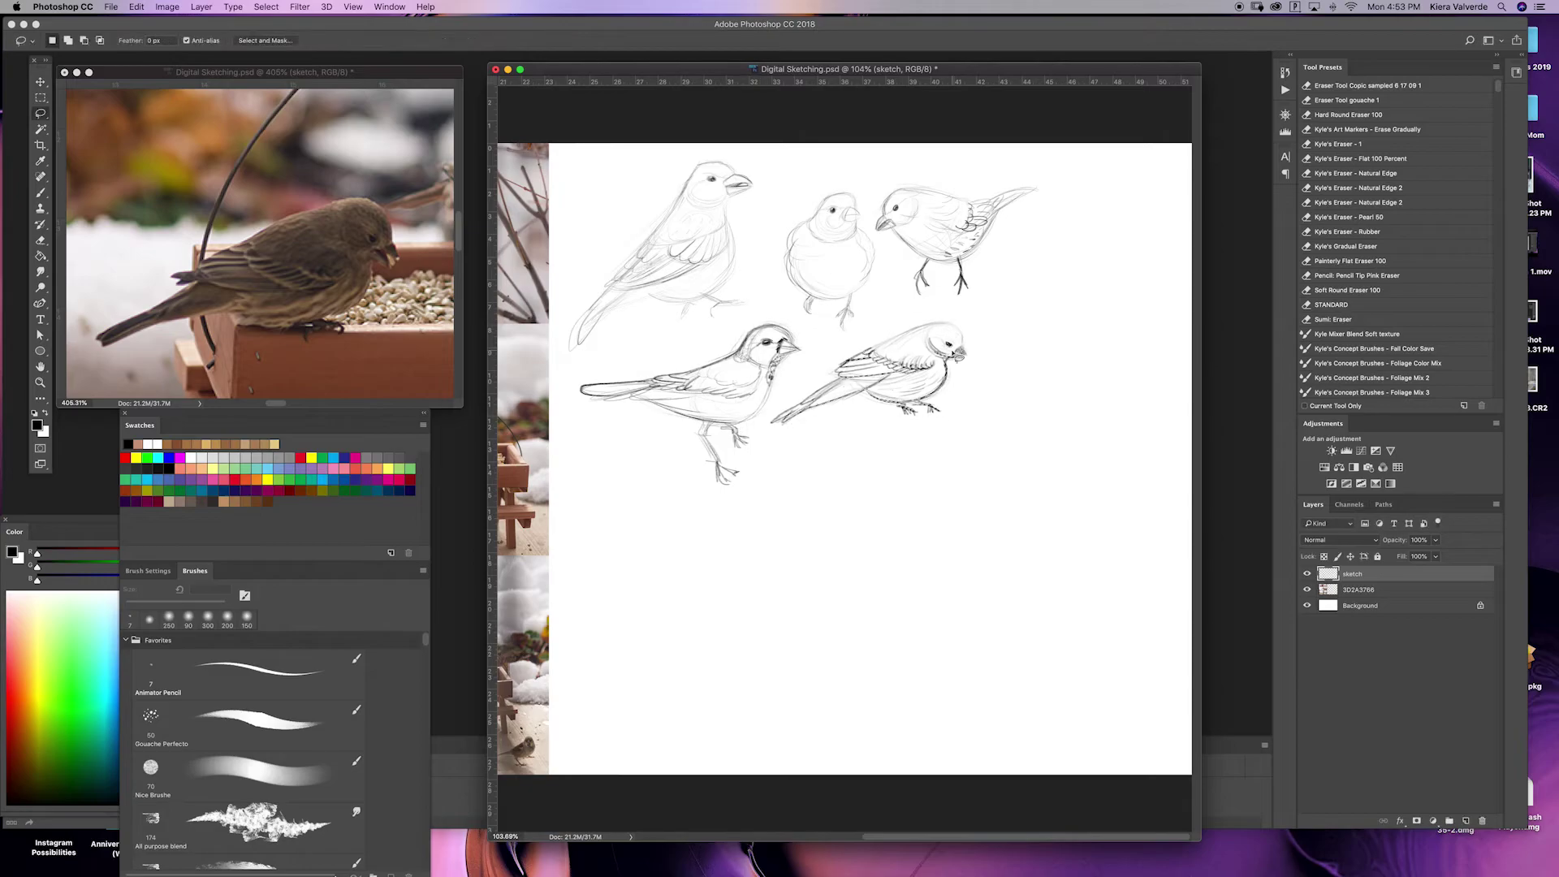
pyautogui.press('super+d')
# Find the finch with raised wings in the reference and brush in its head, eye and beak below the brown finch.
pyautogui.hscroll(8, 341, 218)
pyautogui.scroll(-10, 342, 218)
pyautogui.scroll(-8, 341, 219)
pyautogui.scroll(8, 341, 219)
pyautogui.scroll(-3, 342, 219)
pyautogui.moveTo(617, 70); pyautogui.dragTo(620, 68)
pyautogui.click(41, 192)
pyautogui.scroll(4, 981, 532)
pyautogui.scroll(-3, 981, 531)
pyautogui.moveTo(769, 533); pyautogui.dragTo(748, 516)
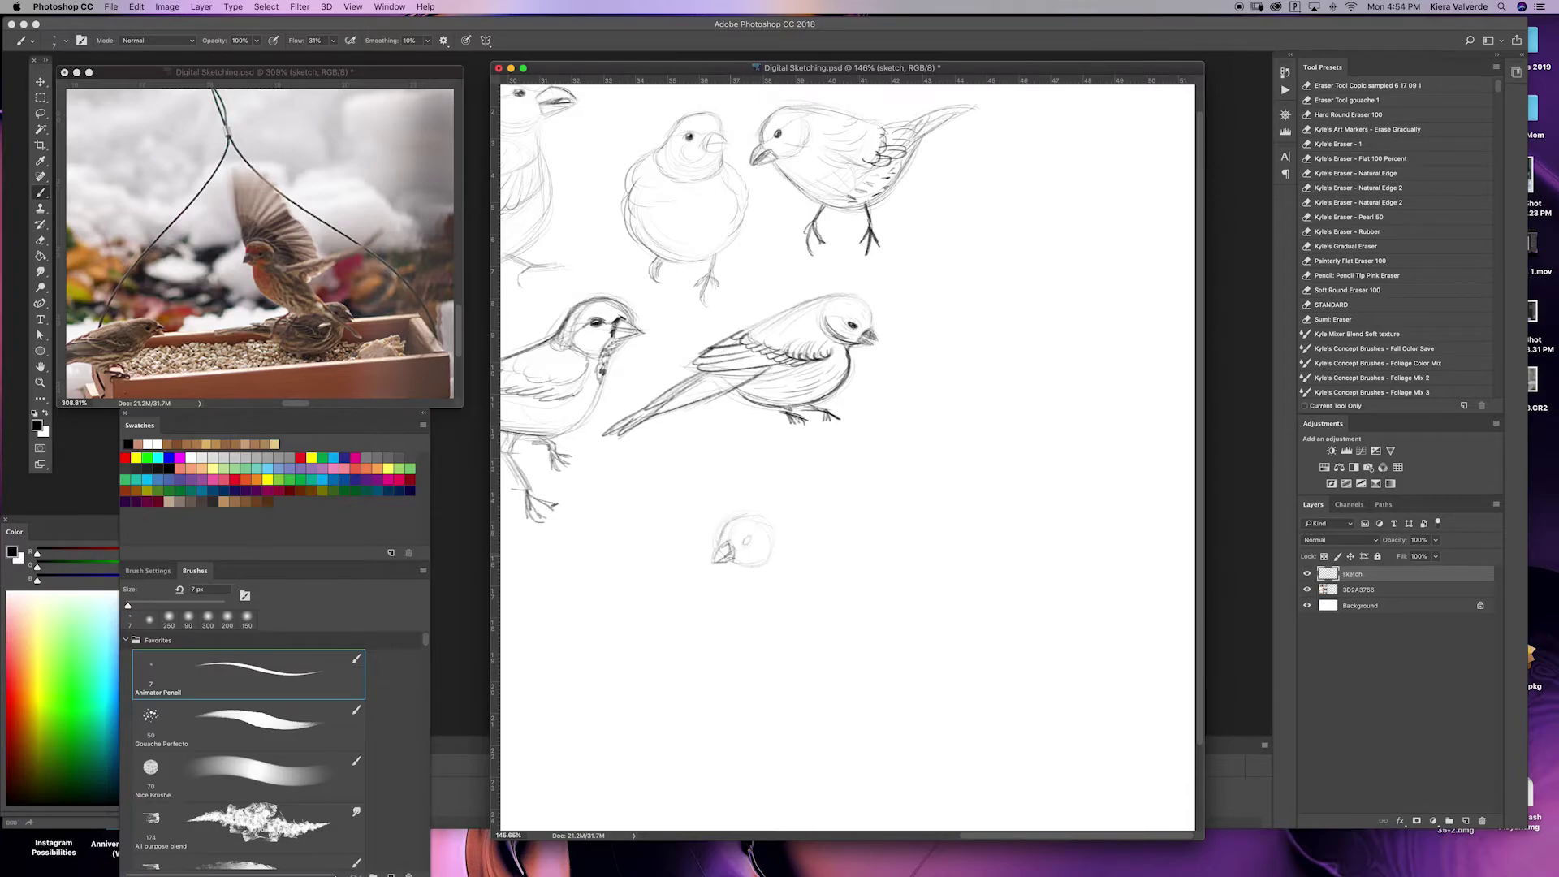
# Rough in the winged finch's body, raised near wing and outstretched far wing, undoing the stray stroke.
pyautogui.moveTo(753, 592)
pyautogui.mouseDown()
pyautogui.moveTo(806, 645)
pyautogui.moveTo(797, 635)
pyautogui.moveTo(877, 647)
pyautogui.mouseUp()
pyautogui.moveTo(795, 557); pyautogui.dragTo(871, 630)
pyautogui.moveTo(840, 553); pyautogui.dragTo(935, 515)
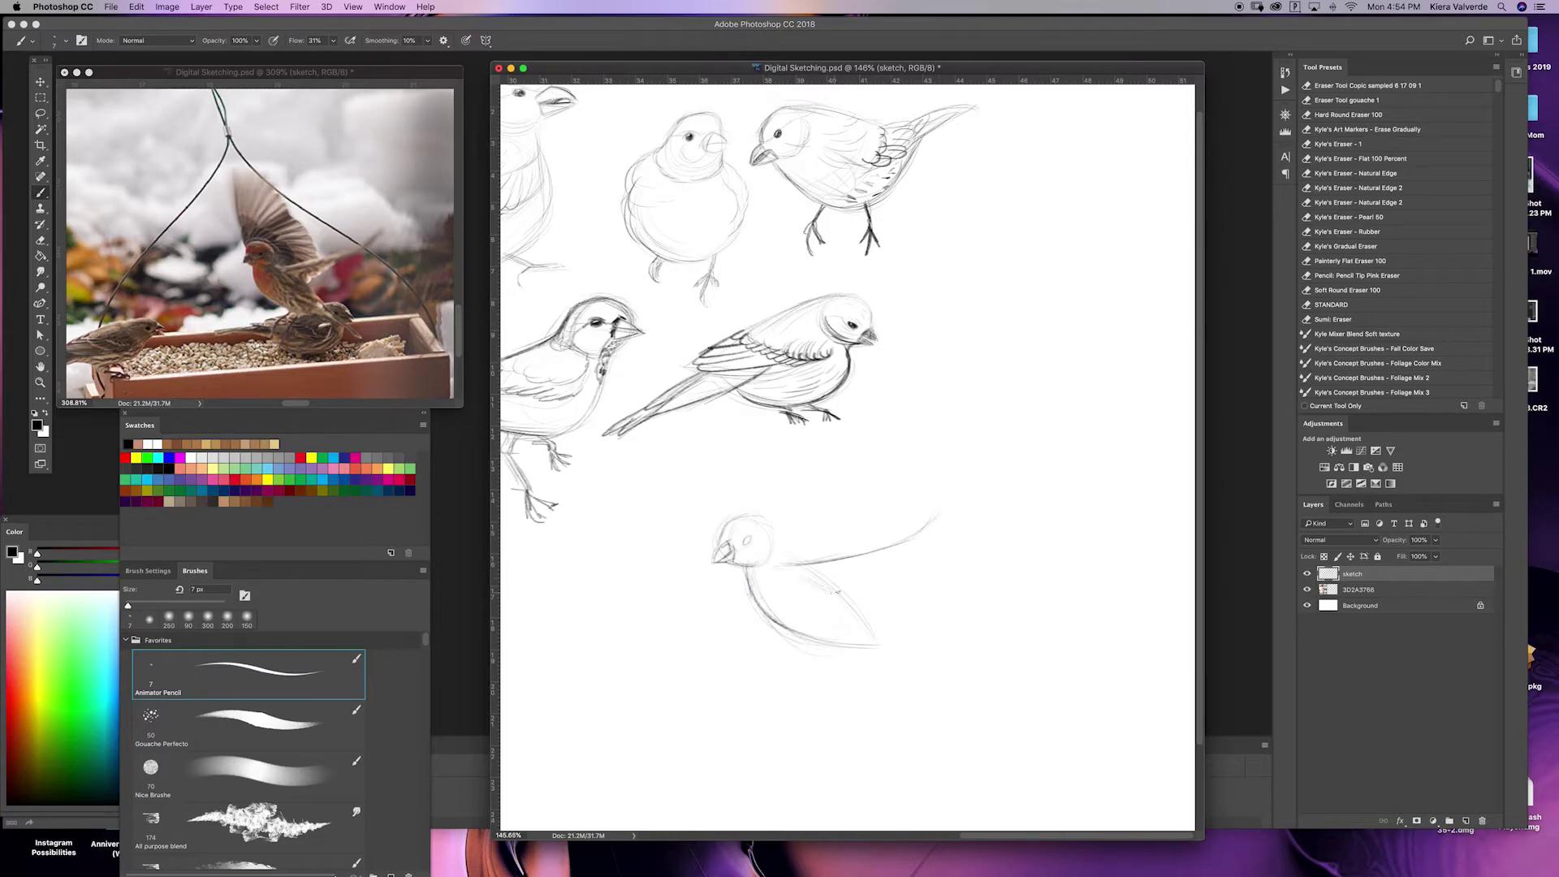
pyautogui.moveTo(687, 468); pyautogui.dragTo(725, 538)
pyautogui.moveTo(765, 470); pyautogui.dragTo(833, 528)
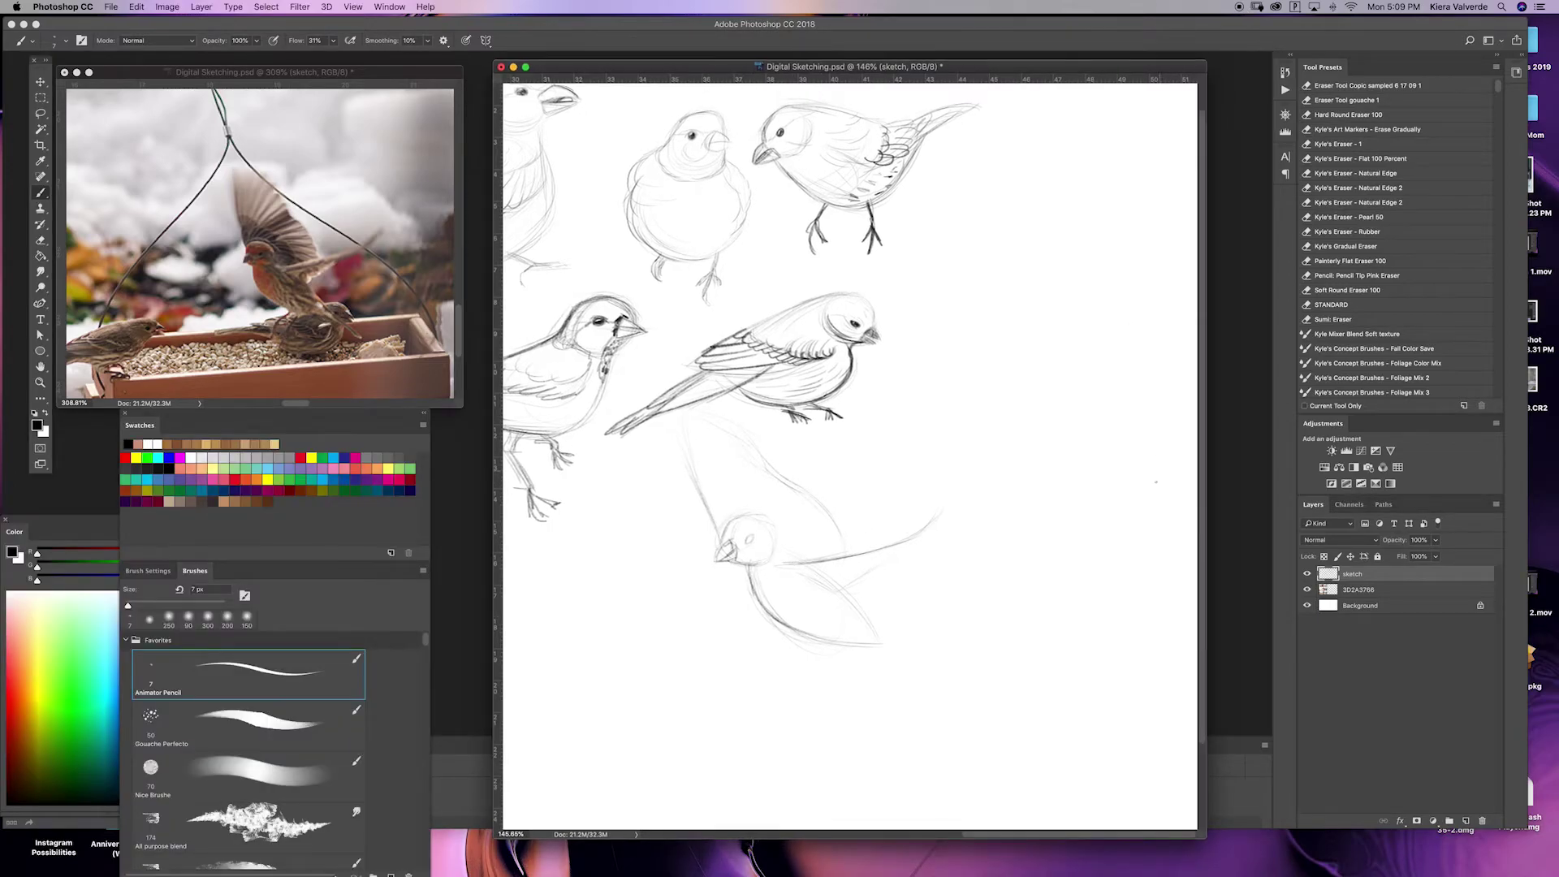
pyautogui.moveTo(999, 364); pyautogui.dragTo(1020, 358)
pyautogui.press('super+z')
# Refine the winged finch's head, the raised wing's outer and inner contours, and the outstretched wing's lower edge.
pyautogui.scroll(4, 851, 598)
pyautogui.moveTo(619, 430); pyautogui.dragTo(656, 443)
pyautogui.moveTo(662, 515)
pyautogui.mouseDown()
pyautogui.moveTo(740, 485)
pyautogui.moveTo(752, 536)
pyautogui.mouseUp()
pyautogui.moveTo(694, 447)
pyautogui.mouseDown()
pyautogui.moveTo(773, 492)
pyautogui.moveTo(794, 542)
pyautogui.mouseUp()
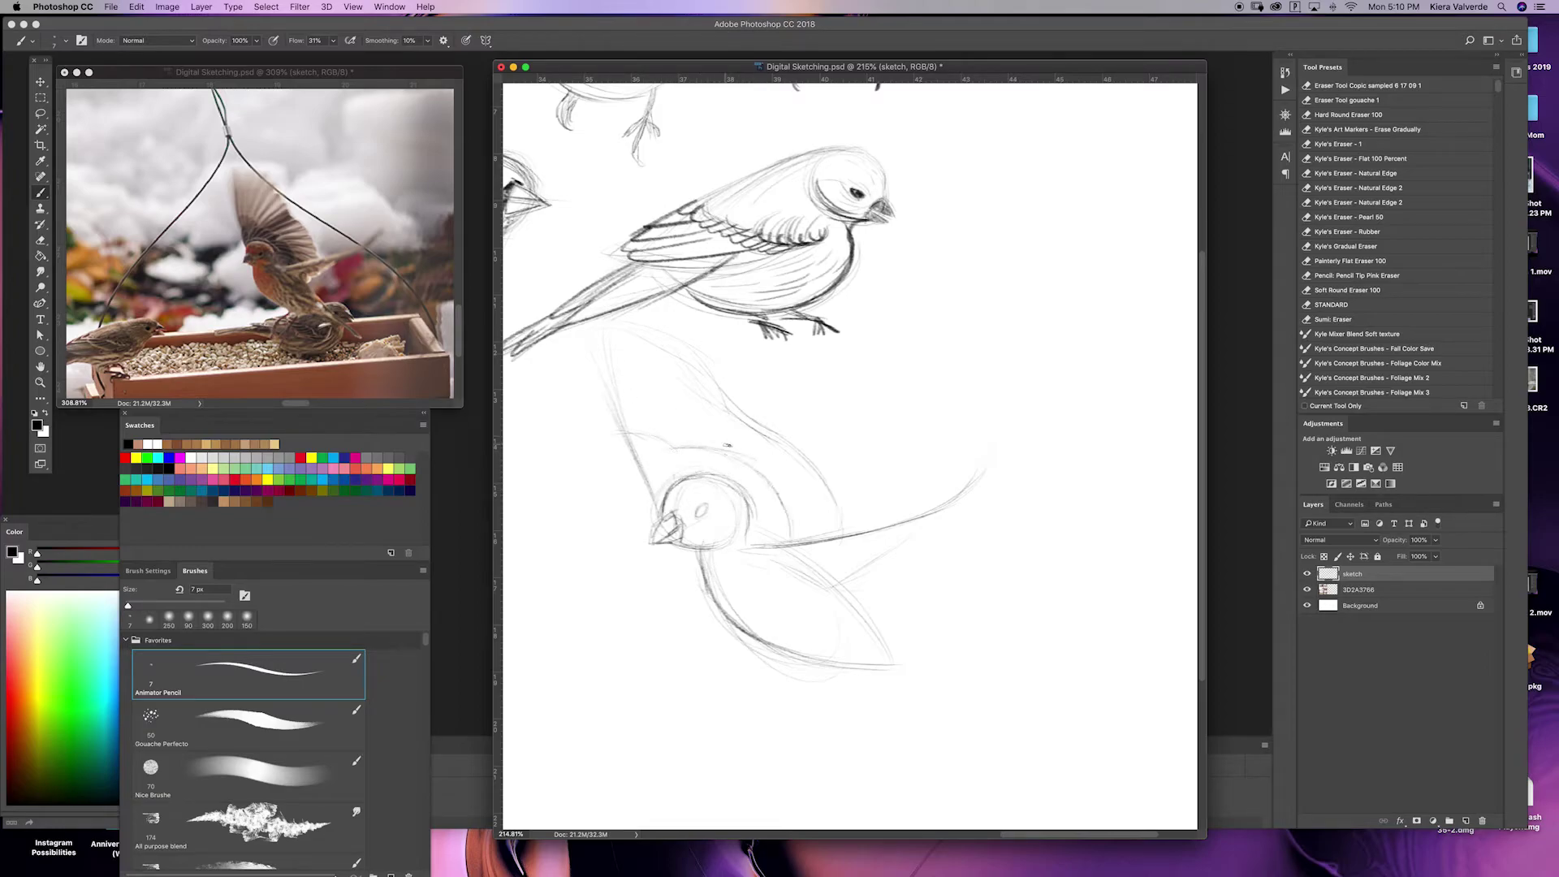
pyautogui.moveTo(863, 590)
pyautogui.mouseDown()
pyautogui.moveTo(992, 467)
pyautogui.moveTo(934, 516)
pyautogui.mouseUp()
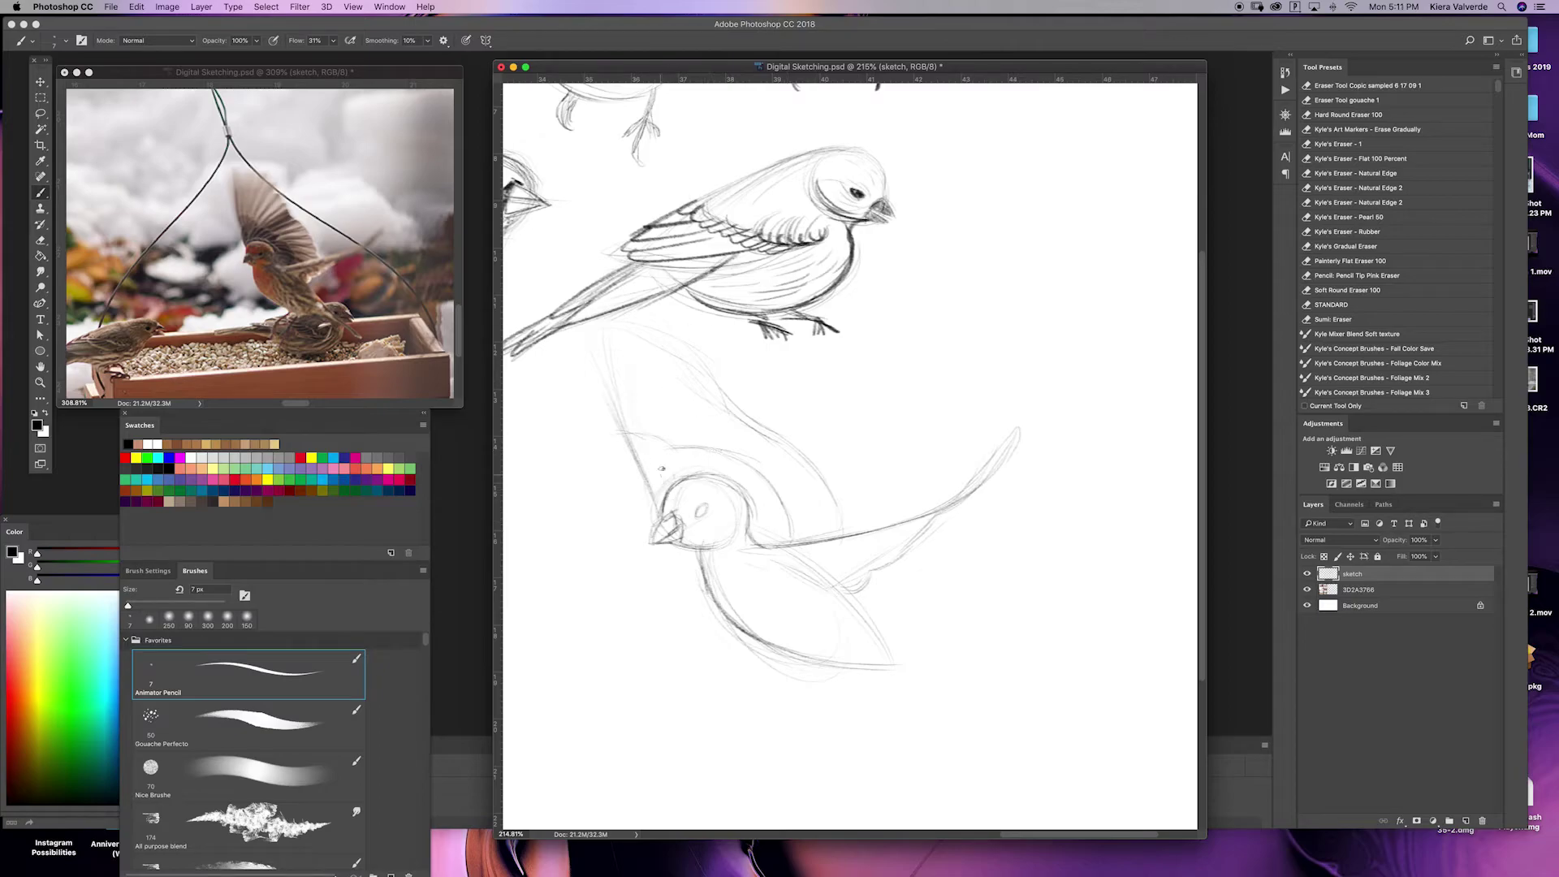
# Sketch guide lines fanning out from the head across the winged finch's raised wing for the feathers.
pyautogui.moveTo(657, 471); pyautogui.dragTo(633, 355)
pyautogui.moveTo(670, 467); pyautogui.dragTo(690, 375)
pyautogui.moveTo(692, 465)
pyautogui.mouseDown()
pyautogui.moveTo(727, 405)
pyautogui.moveTo(752, 435)
pyautogui.mouseUp()
pyautogui.moveTo(729, 473); pyautogui.dragTo(781, 445)
pyautogui.moveTo(745, 479); pyautogui.dragTo(811, 478)
pyautogui.moveTo(750, 499); pyautogui.dragTo(822, 510)
pyautogui.moveTo(752, 518); pyautogui.dragTo(814, 529)
# Draw the winged finch's long tail extending from the rump, with its rounded tip and lower edge.
pyautogui.moveTo(855, 599); pyautogui.dragTo(986, 688)
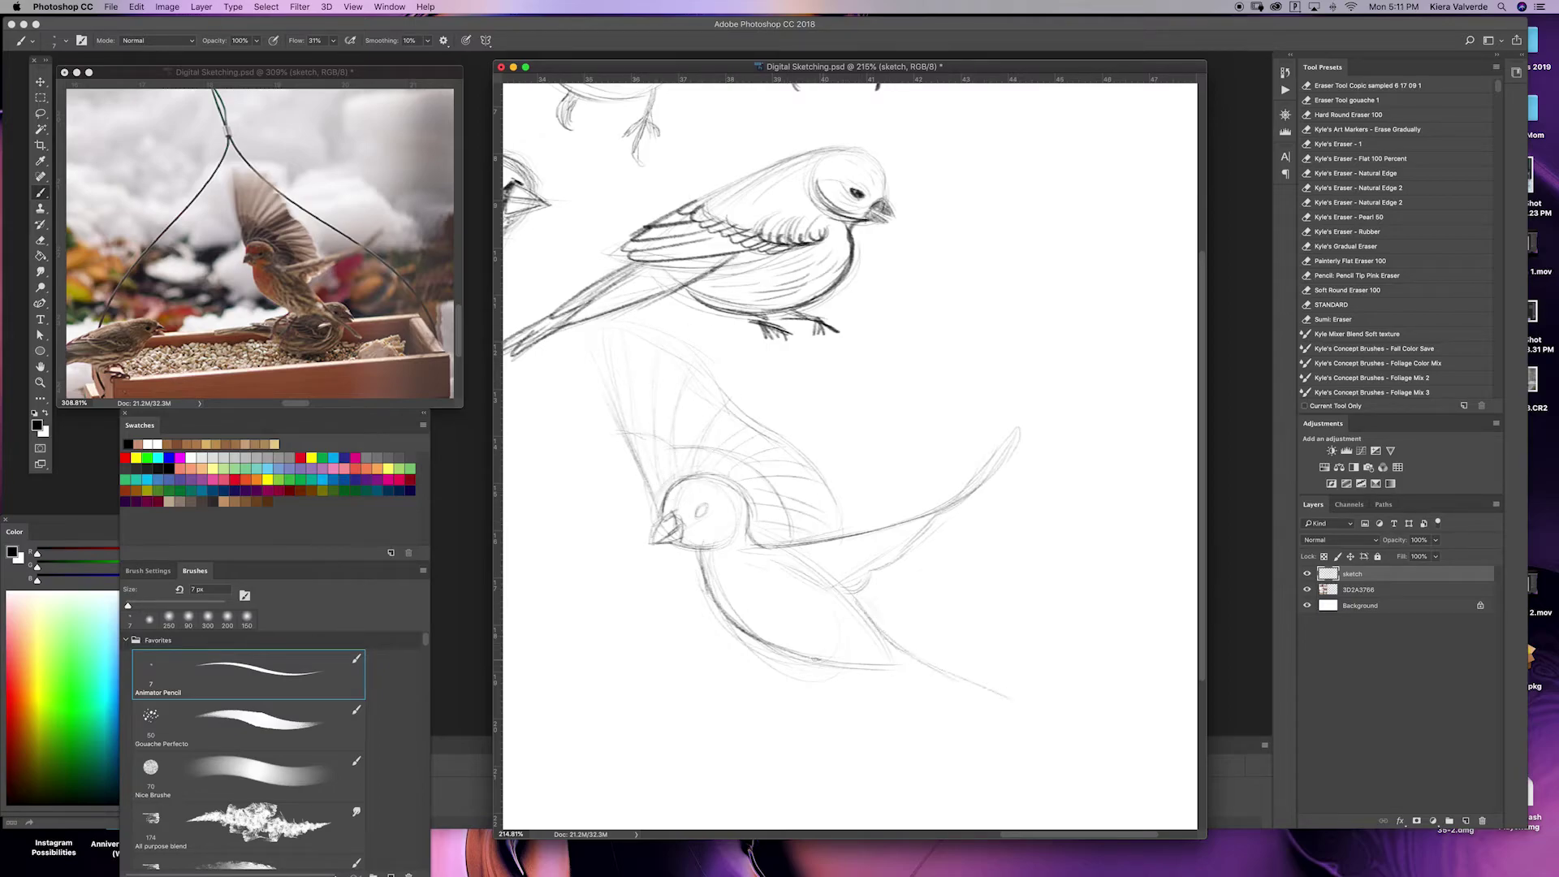
pyautogui.moveTo(799, 661); pyautogui.dragTo(1025, 712)
pyautogui.moveTo(1026, 676); pyautogui.dragTo(992, 696)
pyautogui.moveTo(876, 635); pyautogui.dragTo(1033, 692)
pyautogui.moveTo(937, 683); pyautogui.dragTo(1042, 726)
pyautogui.moveTo(924, 662); pyautogui.dragTo(1007, 689)
# Sketch the winged finch's two legs and feet below the belly, undoing one stroke and redrawing it.
pyautogui.moveTo(807, 656)
pyautogui.mouseDown()
pyautogui.moveTo(776, 719)
pyautogui.moveTo(784, 746)
pyautogui.moveTo(830, 694)
pyautogui.moveTo(836, 749)
pyautogui.mouseUp()
pyautogui.moveTo(775, 747)
pyautogui.mouseDown()
pyautogui.moveTo(787, 721)
pyautogui.moveTo(797, 748)
pyautogui.moveTo(852, 751)
pyautogui.mouseUp()
pyautogui.click(137, 6)
pyautogui.click(156, 22)
pyautogui.moveTo(835, 667); pyautogui.dragTo(817, 727)
# Enlarge the reference and add feathers along the underside of the winged finch's outstretched wing.
pyautogui.scroll(5, 286, 261)
pyautogui.moveTo(768, 561); pyautogui.dragTo(942, 517)
pyautogui.moveTo(808, 583); pyautogui.dragTo(884, 549)
pyautogui.moveTo(869, 562); pyautogui.dragTo(913, 539)
# Draw the long rounded flight feathers and short base feathers on the front of the winged finch's raised wing.
pyautogui.moveTo(609, 334); pyautogui.dragTo(659, 513)
pyautogui.moveTo(659, 366); pyautogui.dragTo(656, 488)
pyautogui.moveTo(704, 370); pyautogui.dragTo(673, 466)
pyautogui.moveTo(312, 271); pyautogui.dragTo(284, 380)
pyautogui.moveTo(626, 427); pyautogui.dragTo(643, 454)
pyautogui.moveTo(643, 455); pyautogui.dragTo(675, 462)
pyautogui.moveTo(611, 334)
pyautogui.mouseDown()
pyautogui.moveTo(635, 435)
pyautogui.moveTo(656, 362)
pyautogui.mouseUp()
pyautogui.moveTo(669, 349); pyautogui.dragTo(680, 406)
pyautogui.moveTo(701, 359); pyautogui.dragTo(684, 447)
# Add short feathers above the winged finch's head and scalloped feather tips along the raised wing's rear edge.
pyautogui.moveTo(672, 481)
pyautogui.mouseDown()
pyautogui.moveTo(690, 450)
pyautogui.moveTo(749, 464)
pyautogui.mouseUp()
pyautogui.moveTo(734, 385)
pyautogui.mouseDown()
pyautogui.moveTo(681, 429)
pyautogui.moveTo(758, 422)
pyautogui.mouseUp()
pyautogui.moveTo(722, 411)
pyautogui.mouseDown()
pyautogui.moveTo(698, 456)
pyautogui.moveTo(773, 437)
pyautogui.mouseUp()
pyautogui.moveTo(794, 444); pyautogui.dragTo(743, 452)
pyautogui.moveTo(758, 430)
pyautogui.mouseDown()
pyautogui.moveTo(804, 457)
pyautogui.moveTo(821, 506)
pyautogui.mouseUp()
pyautogui.moveTo(817, 498); pyautogui.dragTo(833, 532)
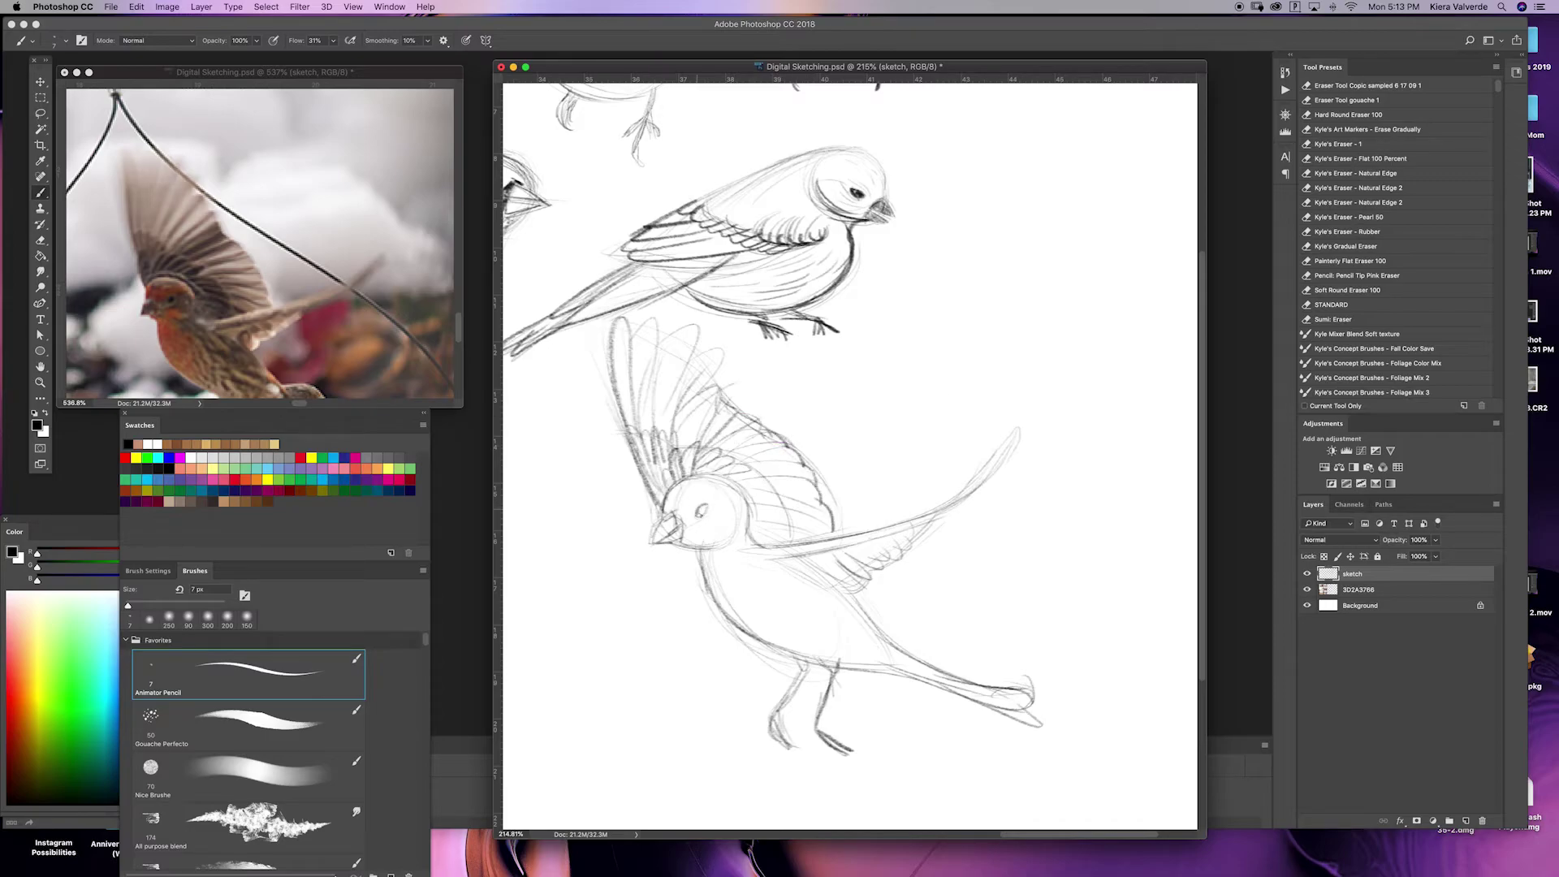
# Darken the winged finch's eye and brow, define its cheek and neck, and add dashed streaks down its flank.
pyautogui.moveTo(688, 496); pyautogui.dragTo(731, 486)
pyautogui.moveTo(667, 518); pyautogui.dragTo(696, 513)
pyautogui.moveTo(692, 510)
pyautogui.mouseDown()
pyautogui.moveTo(715, 498)
pyautogui.moveTo(728, 542)
pyautogui.moveTo(775, 554)
pyautogui.mouseUp()
pyautogui.moveTo(776, 582); pyautogui.dragTo(792, 620)
pyautogui.moveTo(796, 627); pyautogui.dragTo(809, 635)
pyautogui.moveTo(823, 645); pyautogui.dragTo(836, 654)
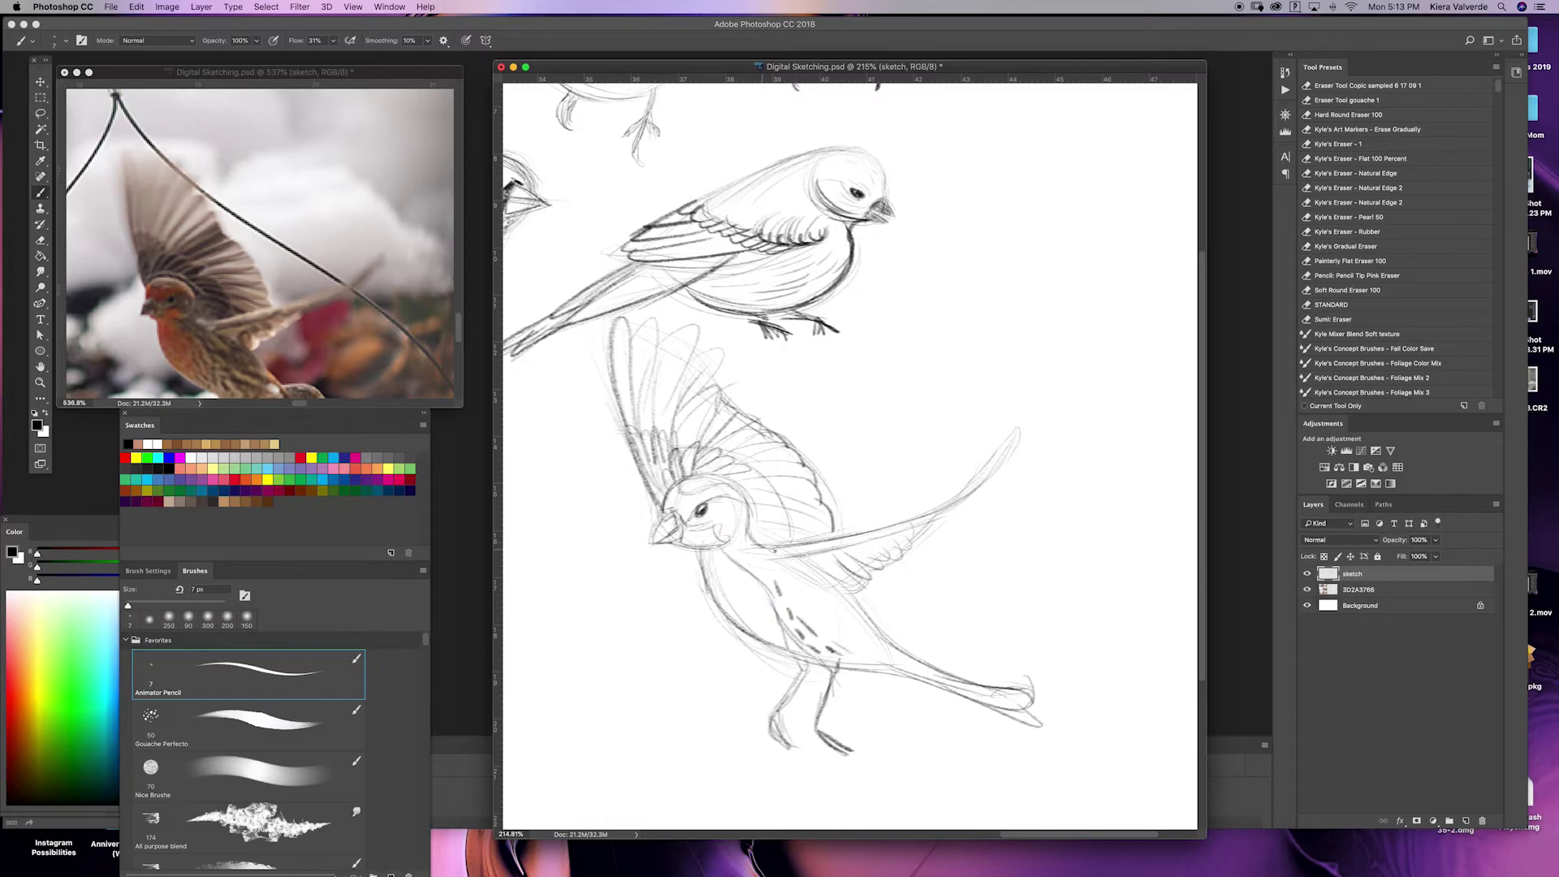
# Add more streaks to the winged finch's body and darken its head, wing, belly and tail contours.
pyautogui.moveTo(709, 499)
pyautogui.mouseDown()
pyautogui.moveTo(756, 567)
pyautogui.moveTo(884, 536)
pyautogui.moveTo(997, 464)
pyautogui.mouseUp()
pyautogui.moveTo(763, 567)
pyautogui.mouseDown()
pyautogui.moveTo(812, 641)
pyautogui.moveTo(855, 664)
pyautogui.moveTo(822, 628)
pyautogui.mouseUp()
pyautogui.scroll(-5, 260, 244)
pyautogui.moveTo(838, 633); pyautogui.dragTo(872, 658)
pyautogui.moveTo(700, 561)
pyautogui.mouseDown()
pyautogui.moveTo(854, 671)
pyautogui.moveTo(966, 696)
pyautogui.mouseUp()
pyautogui.scroll(-5, 966, 568)
# Move the winged finch sketch beneath the dark-throated sparrow at the left of the page and scale it down slightly.
pyautogui.press('l')
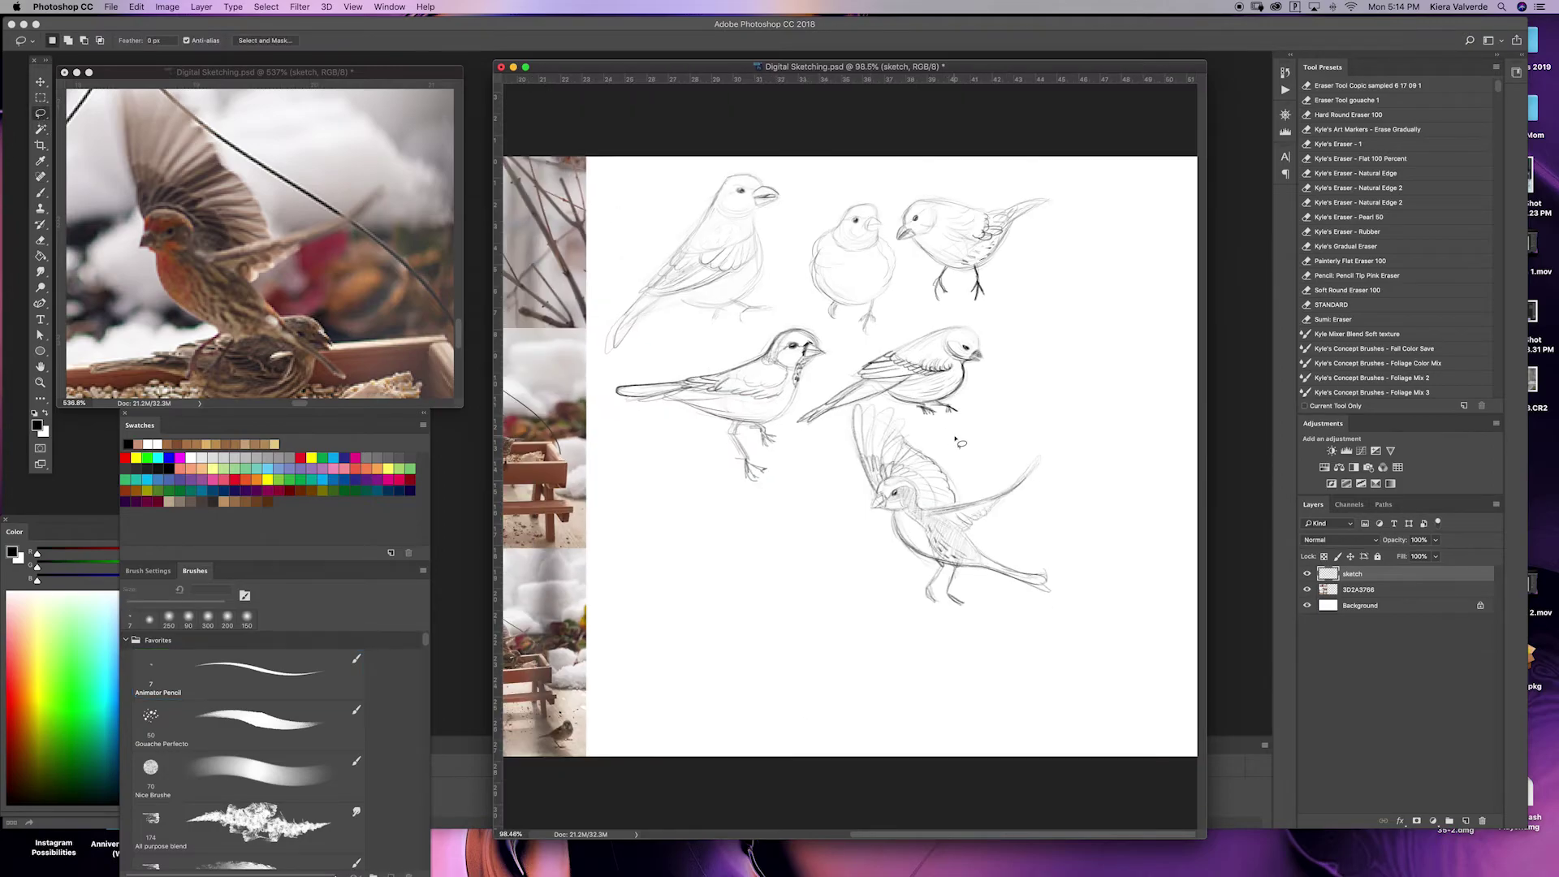
pyautogui.moveTo(962, 443)
pyautogui.mouseDown()
pyautogui.moveTo(1020, 443)
pyautogui.moveTo(968, 444)
pyautogui.mouseUp()
pyautogui.click(40, 82)
pyautogui.moveTo(1159, 474); pyautogui.dragTo(944, 481)
pyautogui.press('super+t')
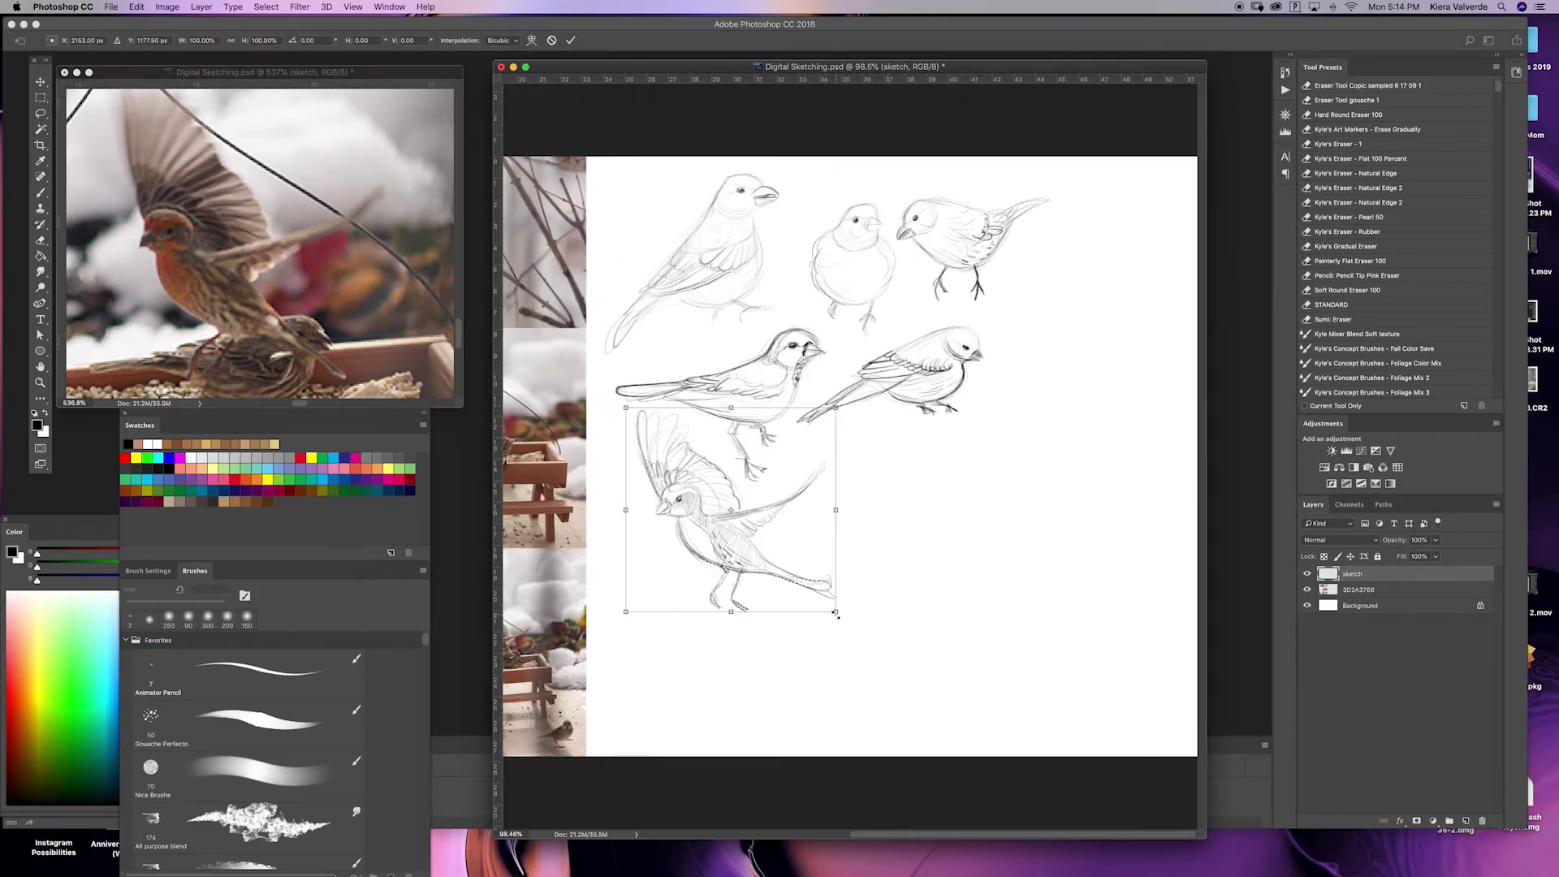
pyautogui.moveTo(838, 614); pyautogui.dragTo(815, 592)
pyautogui.press('Return')
pyautogui.press('super+d')
# Crop a narrow strip of empty canvas off the right side of the page.
pyautogui.click(39, 147)
pyautogui.moveTo(1197, 456); pyautogui.dragTo(1143, 454)
pyautogui.press('Return')
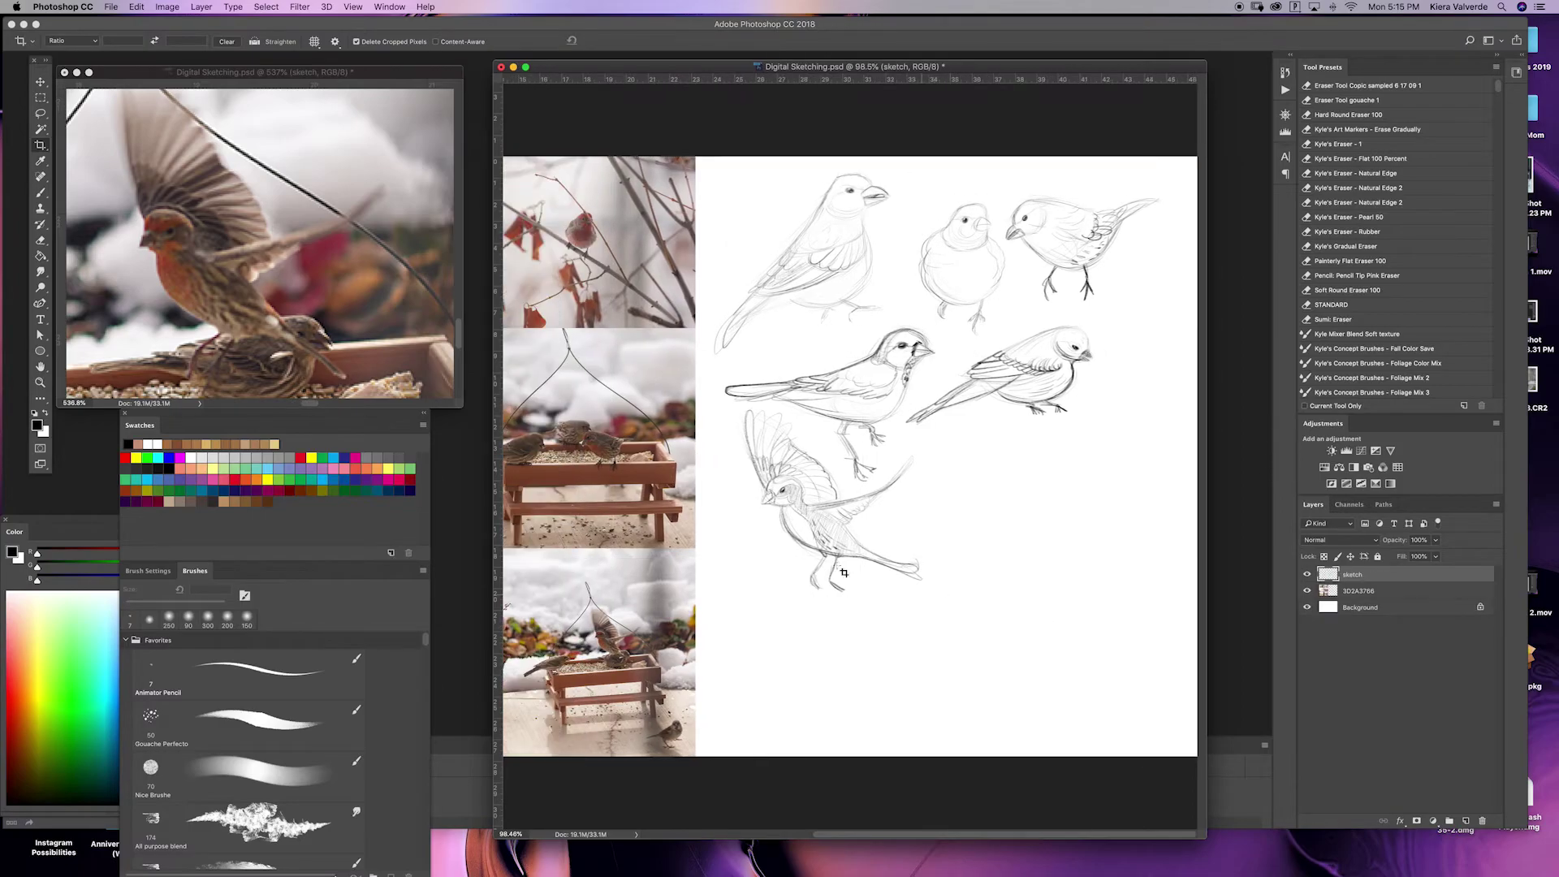
# Rough in the feeder finch's head, open beak, long back line and belly to the right of the winged finch.
pyautogui.hscroll(-8, 260, 243)
pyautogui.scroll(-4, 260, 243)
pyautogui.press('b')
pyautogui.scroll(5, 1053, 401)
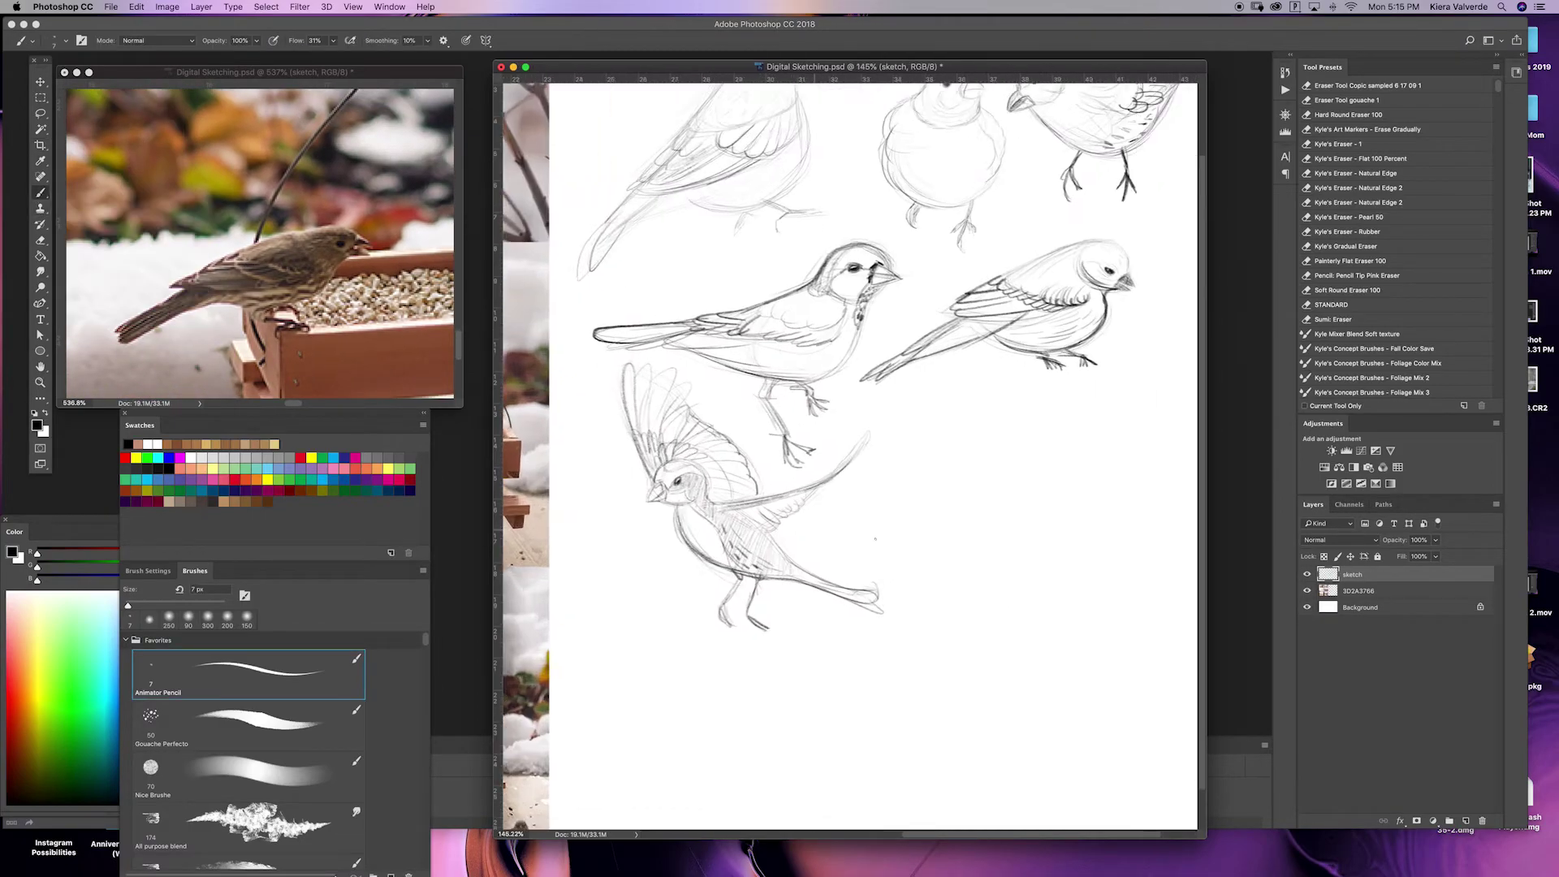
pyautogui.moveTo(808, 514)
pyautogui.mouseDown()
pyautogui.moveTo(923, 452)
pyautogui.moveTo(1091, 409)
pyautogui.moveTo(1107, 419)
pyautogui.moveTo(1048, 459)
pyautogui.mouseUp()
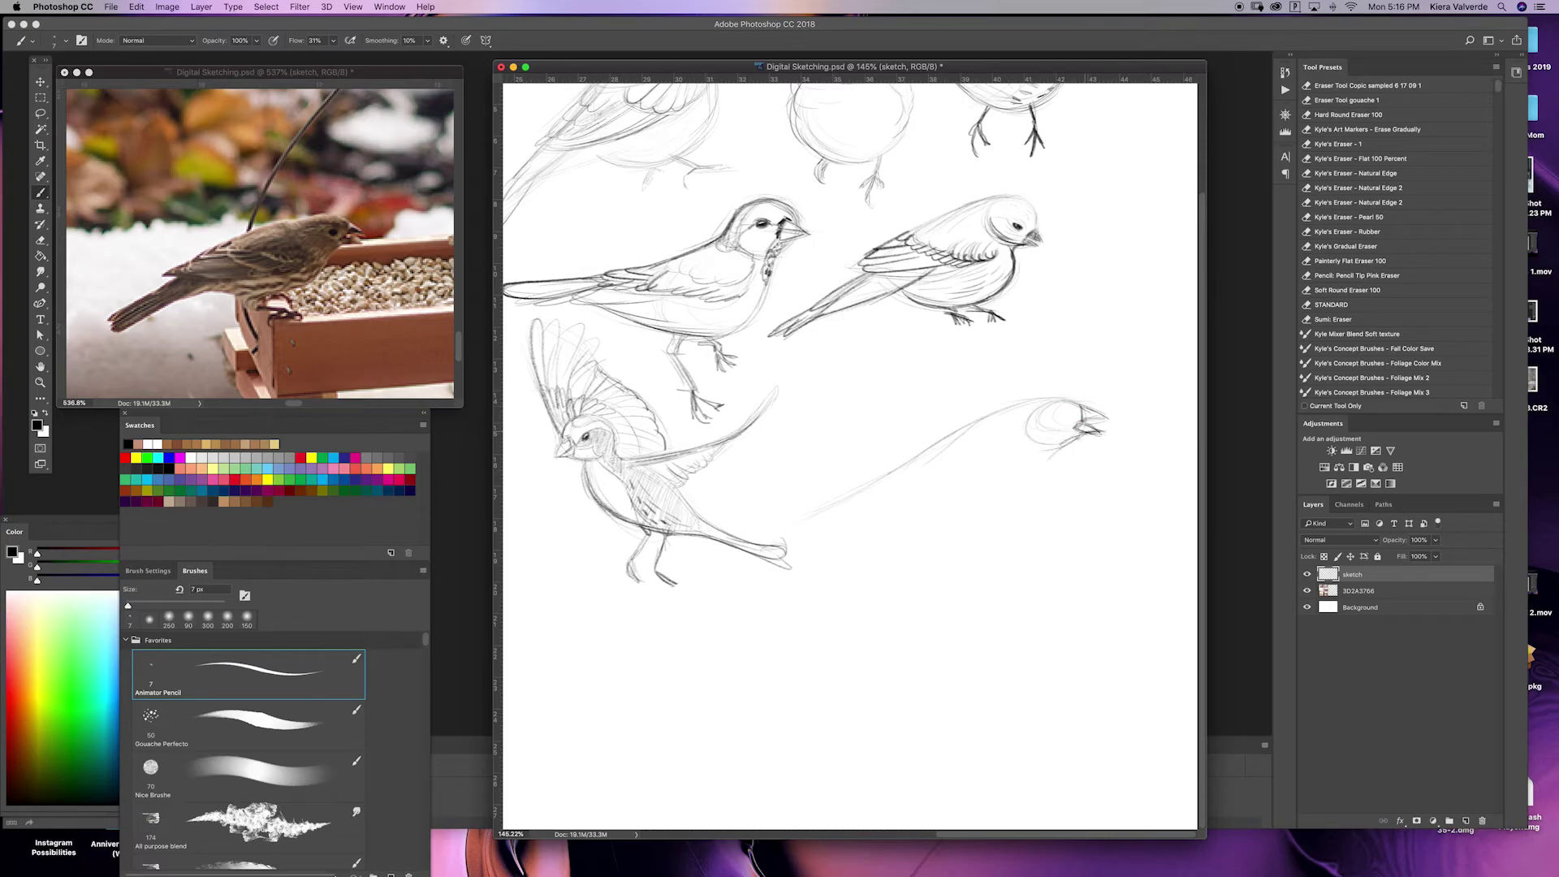
pyautogui.moveTo(1084, 405); pyautogui.dragTo(901, 463)
pyautogui.moveTo(1056, 445); pyautogui.dragTo(940, 520)
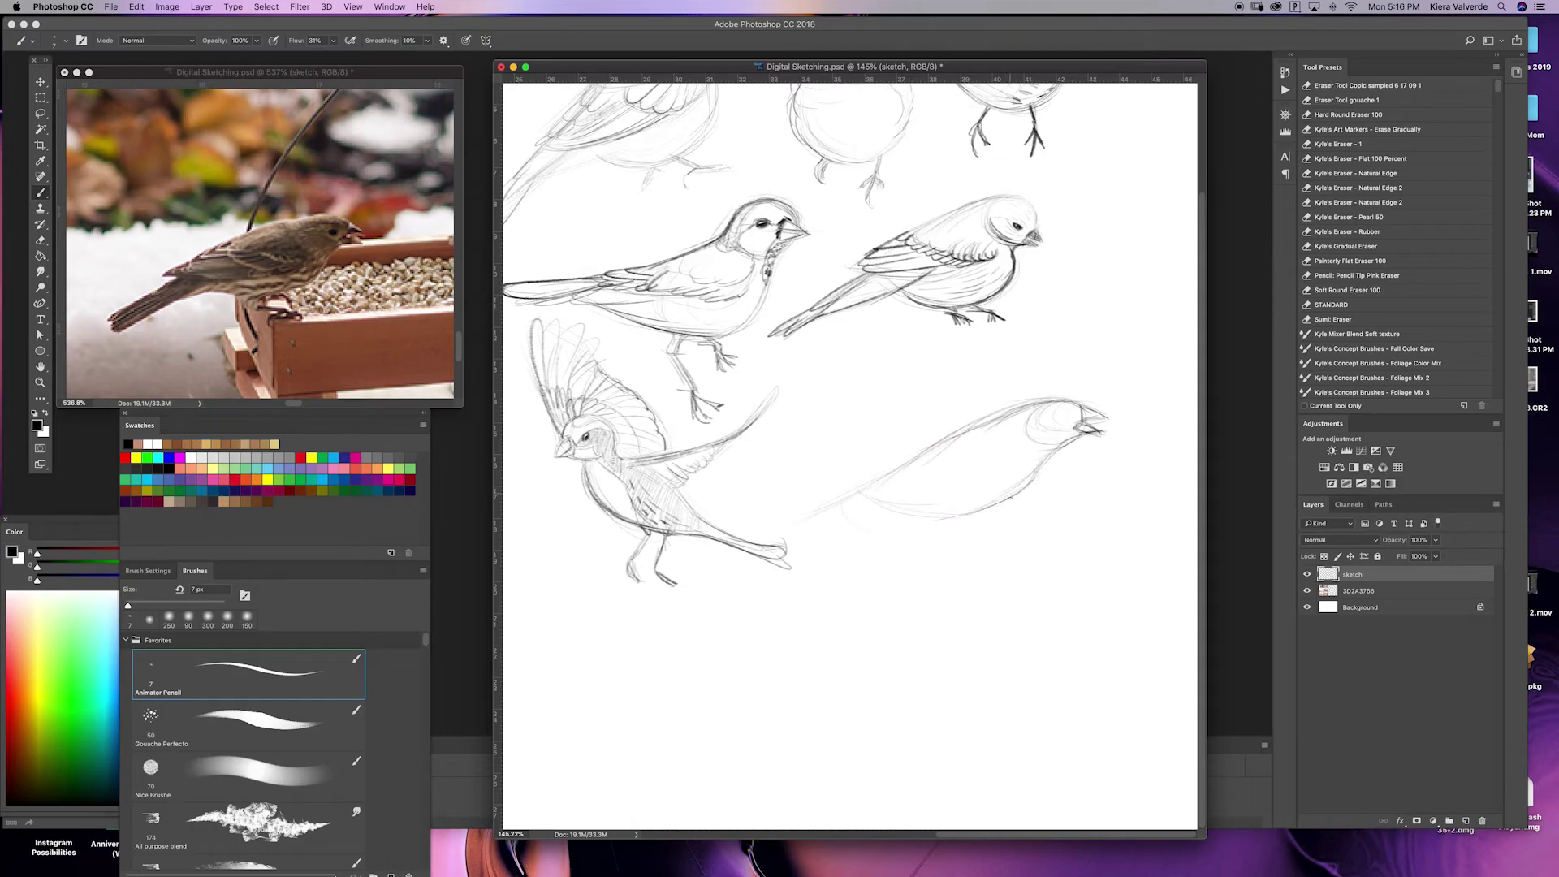
# Sketch the feeder finch's folded wing edge and its foot beneath the belly.
pyautogui.moveTo(960, 435); pyautogui.dragTo(864, 496)
pyautogui.moveTo(940, 530); pyautogui.dragTo(977, 533)
pyautogui.moveTo(954, 534); pyautogui.dragTo(975, 536)
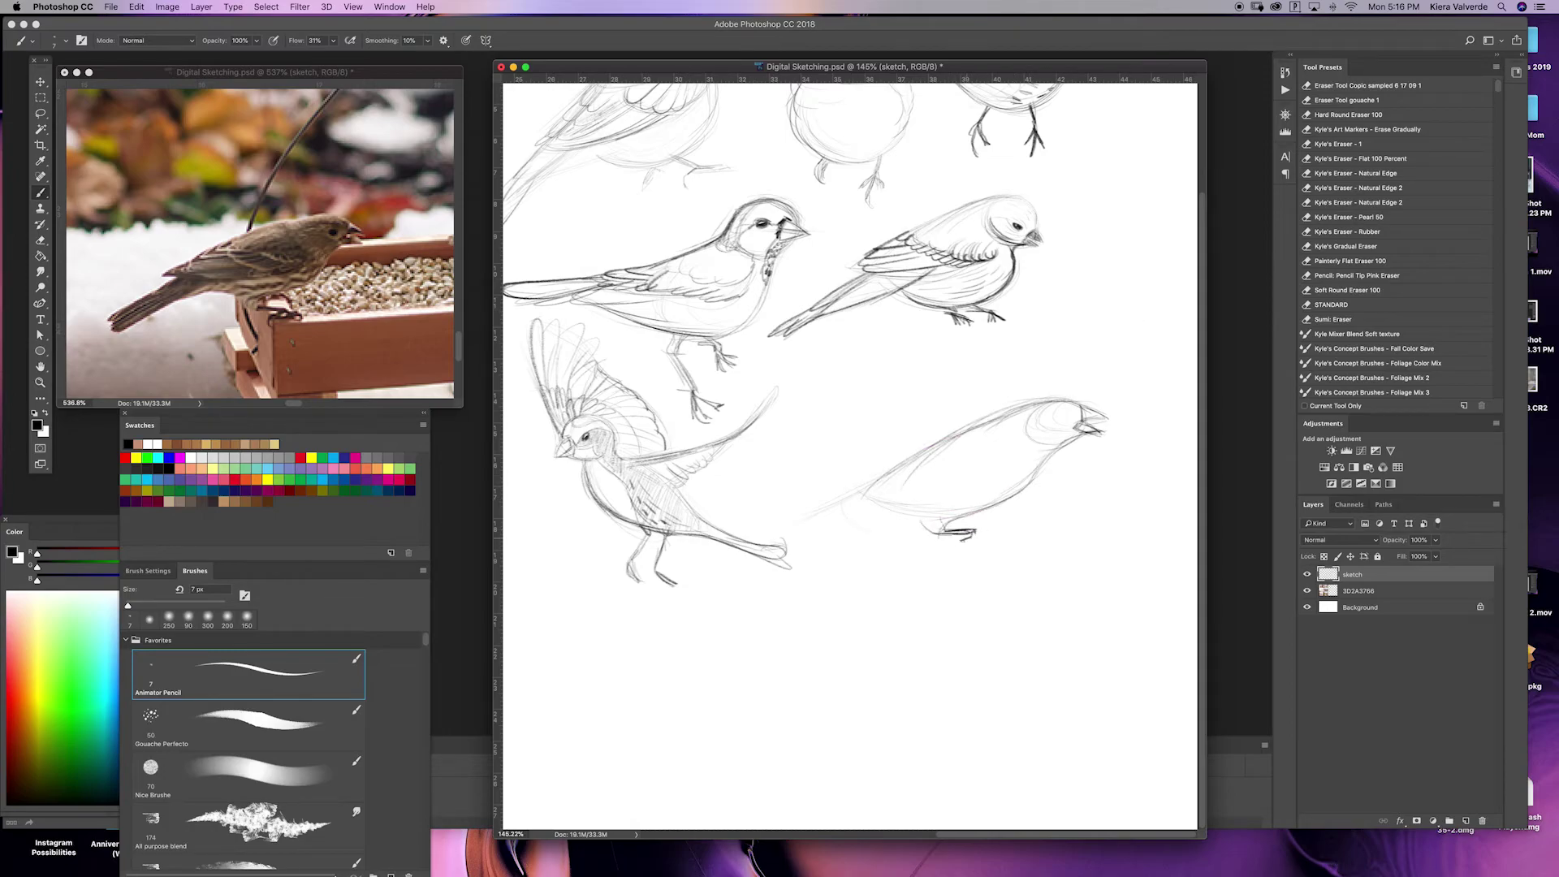
pyautogui.moveTo(957, 436); pyautogui.dragTo(845, 486)
pyautogui.moveTo(845, 488); pyautogui.dragTo(934, 514)
# Darken the feeder finch's back and breast contours and draw its straight tail and rear underside.
pyautogui.moveTo(1081, 406)
pyautogui.mouseDown()
pyautogui.moveTo(990, 421)
pyautogui.moveTo(857, 479)
pyautogui.mouseUp()
pyautogui.moveTo(1070, 443); pyautogui.dragTo(959, 516)
pyautogui.moveTo(856, 497); pyautogui.dragTo(765, 538)
pyautogui.moveTo(866, 503); pyautogui.dragTo(768, 546)
pyautogui.moveTo(845, 508); pyautogui.dragTo(926, 526)
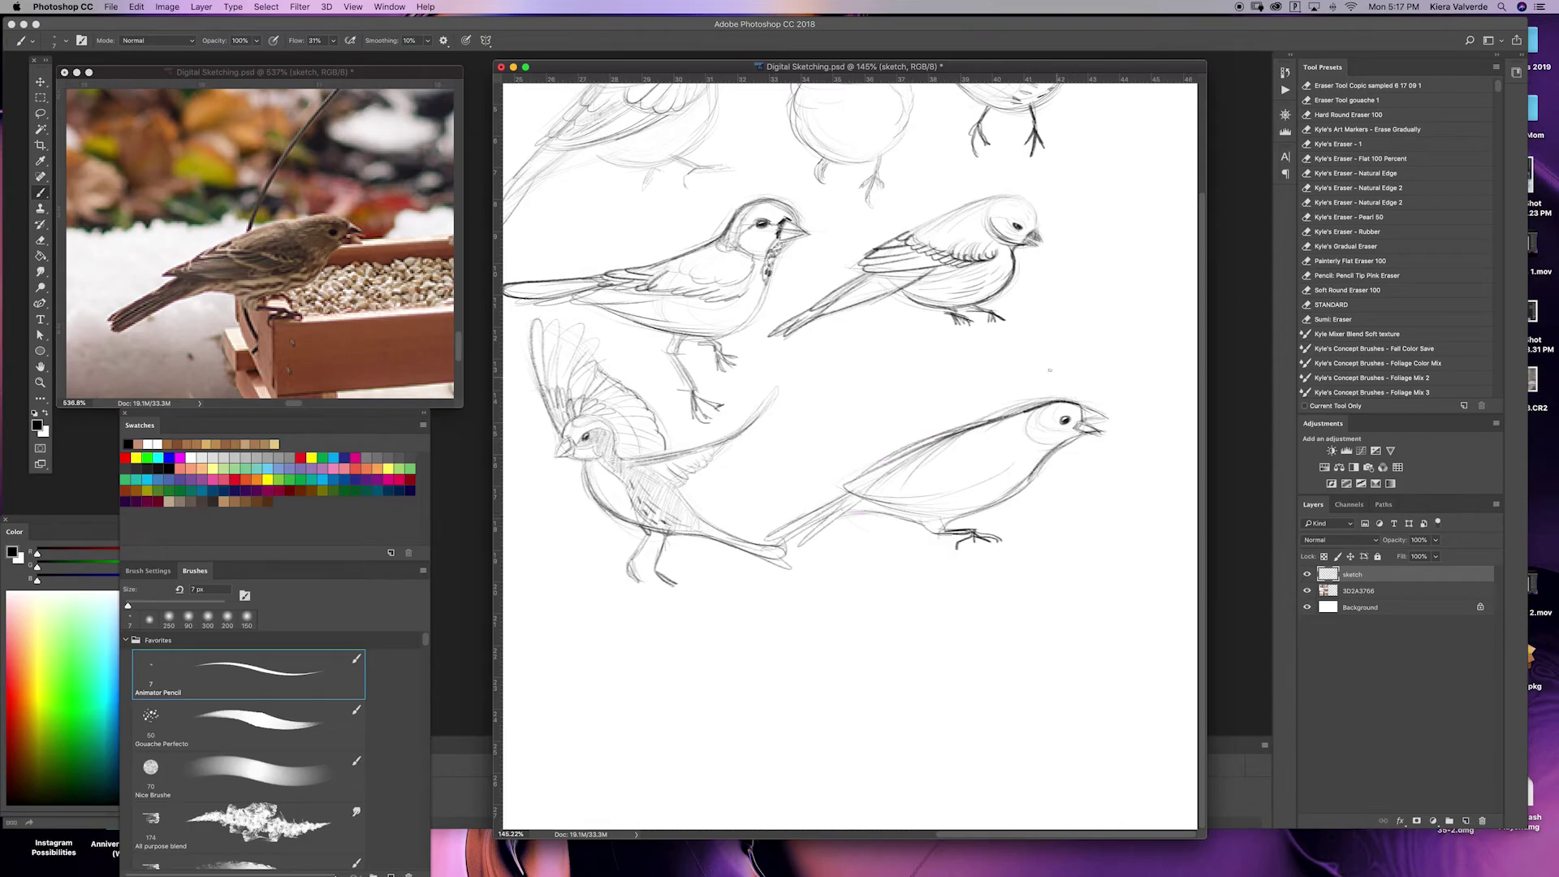
# Draw the feeder finch's wing feathers, darken its tail, and add short streaks along its flank and neck.
pyautogui.moveTo(938, 453); pyautogui.dragTo(1031, 475)
pyautogui.moveTo(892, 461); pyautogui.dragTo(968, 441)
pyautogui.moveTo(848, 490)
pyautogui.mouseDown()
pyautogui.moveTo(958, 460)
pyautogui.moveTo(930, 478)
pyautogui.moveTo(999, 483)
pyautogui.moveTo(969, 478)
pyautogui.mouseUp()
pyautogui.moveTo(950, 465)
pyautogui.mouseDown()
pyautogui.moveTo(1009, 485)
pyautogui.moveTo(1010, 470)
pyautogui.mouseUp()
pyautogui.moveTo(1001, 477); pyautogui.dragTo(823, 490)
pyautogui.moveTo(856, 496)
pyautogui.mouseDown()
pyautogui.moveTo(755, 536)
pyautogui.moveTo(781, 539)
pyautogui.mouseUp()
pyautogui.moveTo(852, 515); pyautogui.dragTo(937, 515)
pyautogui.moveTo(996, 492); pyautogui.dragTo(949, 496)
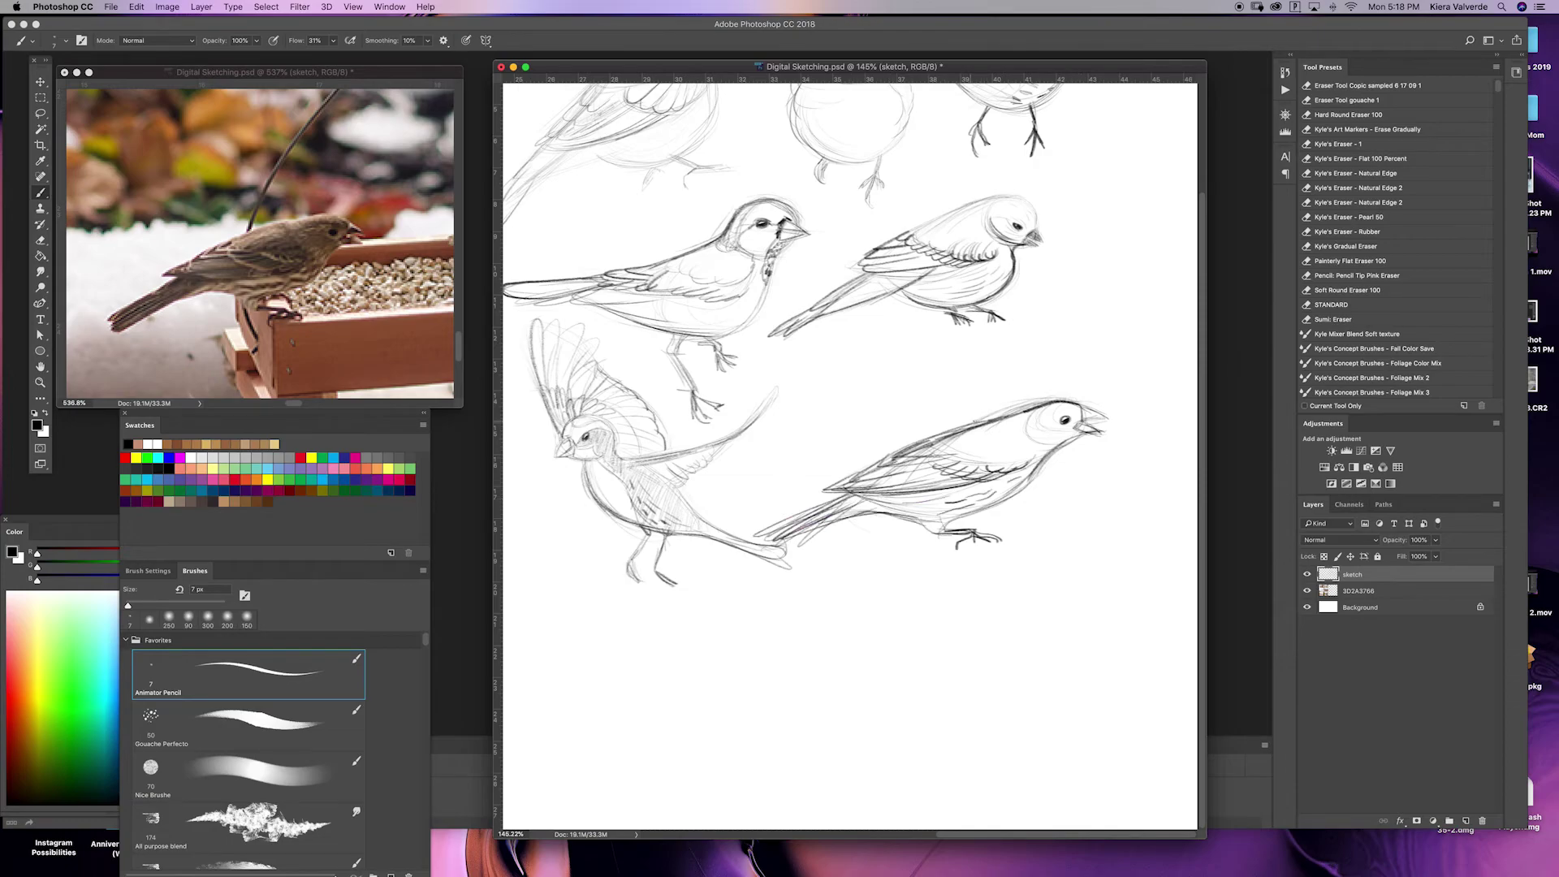
pyautogui.moveTo(1045, 431); pyautogui.dragTo(1044, 447)
# Scale down the feeder finch sketch and place it directly below the upper-right perched finch.
pyautogui.moveTo(748, 537)
pyautogui.mouseDown()
pyautogui.moveTo(1016, 384)
pyautogui.moveTo(752, 532)
pyautogui.mouseUp()
pyautogui.press('super+t')
pyautogui.moveTo(1176, 372); pyautogui.dragTo(1170, 377)
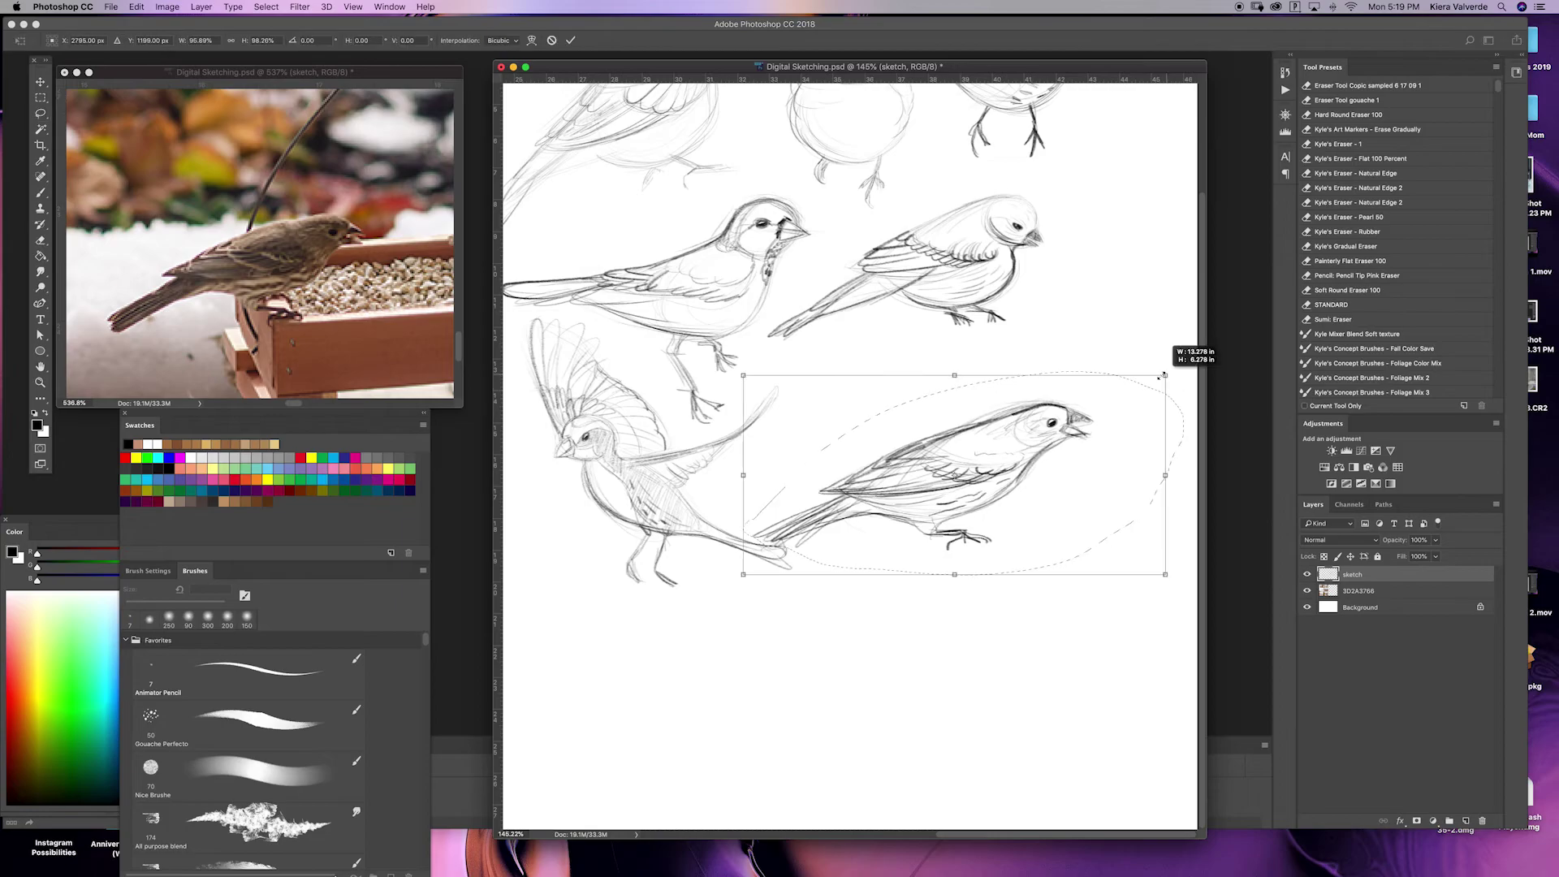
pyautogui.moveTo(975, 471); pyautogui.dragTo(962, 426)
pyautogui.moveTo(1157, 536); pyautogui.dragTo(1124, 519)
pyautogui.press('Return')
pyautogui.press('super+d')
# Using the ground sparrow photo as reference, sketch its front-facing head, rounded body and near leg below the feeder finch.
pyautogui.moveTo(415, 325); pyautogui.dragTo(97, 251)
pyautogui.moveTo(406, 374); pyautogui.dragTo(114, 90)
pyautogui.press('b')
pyautogui.moveTo(899, 549)
pyautogui.mouseDown()
pyautogui.moveTo(886, 550)
pyautogui.moveTo(934, 604)
pyautogui.mouseUp()
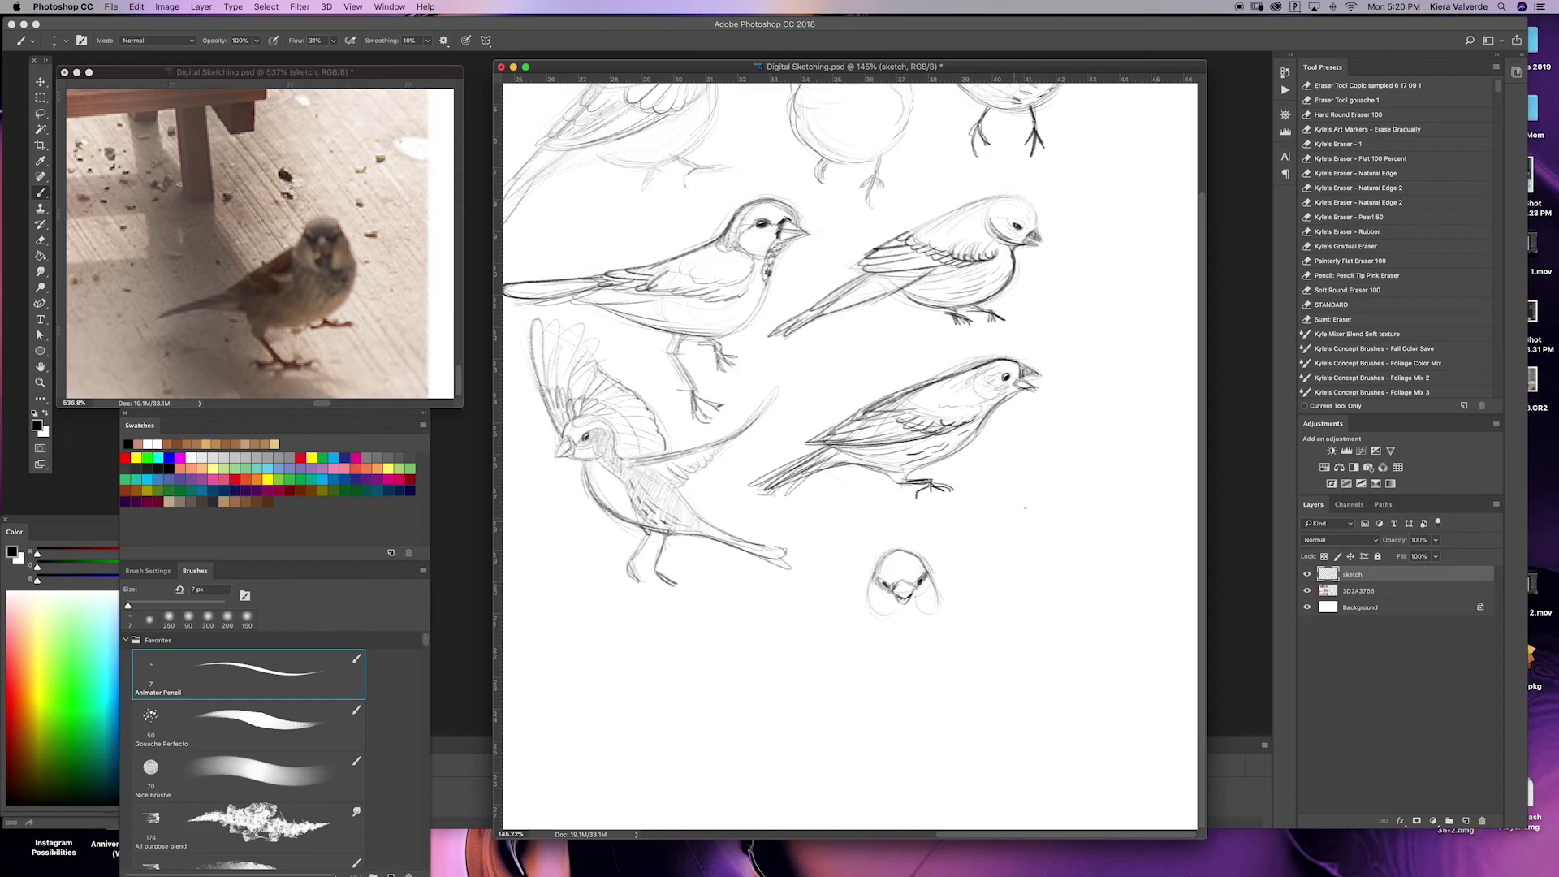
pyautogui.moveTo(944, 636); pyautogui.dragTo(845, 700)
pyautogui.moveTo(868, 593); pyautogui.dragTo(787, 662)
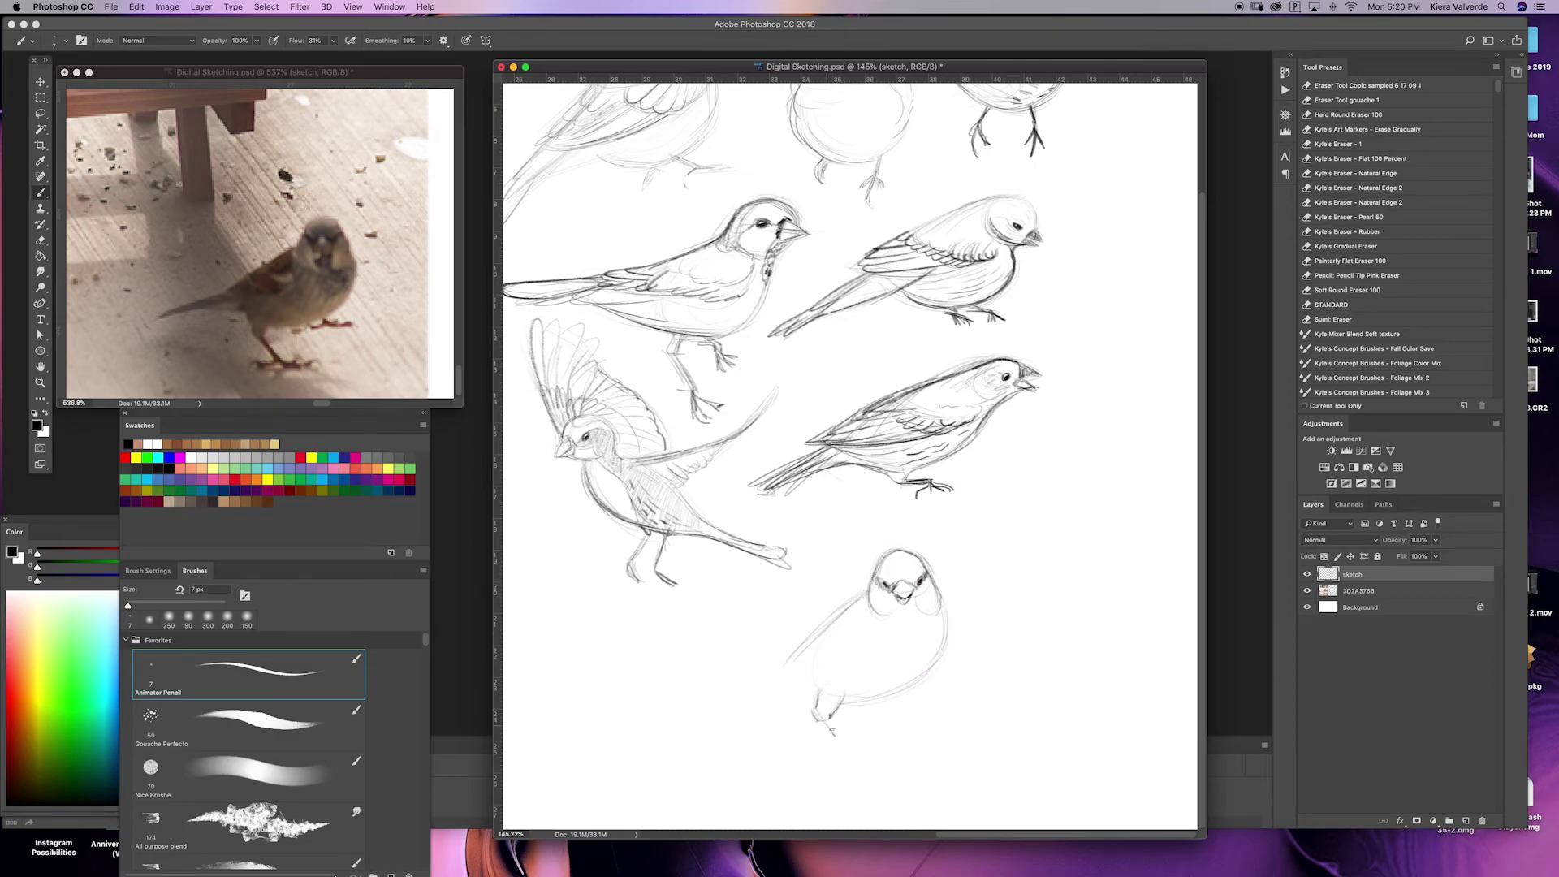
pyautogui.moveTo(827, 720)
pyautogui.mouseDown()
pyautogui.moveTo(855, 760)
pyautogui.moveTo(881, 762)
pyautogui.mouseUp()
# Strengthen the ground sparrow's back and breast contours and add its folded wing, tail and face markings.
pyautogui.moveTo(870, 587); pyautogui.dragTo(780, 664)
pyautogui.moveTo(871, 622)
pyautogui.mouseDown()
pyautogui.moveTo(687, 700)
pyautogui.moveTo(934, 677)
pyautogui.mouseUp()
pyautogui.moveTo(948, 619); pyautogui.dragTo(926, 690)
pyautogui.moveTo(832, 621); pyautogui.dragTo(791, 660)
pyautogui.moveTo(876, 597); pyautogui.dragTo(833, 648)
pyautogui.moveTo(885, 607); pyautogui.dragTo(874, 619)
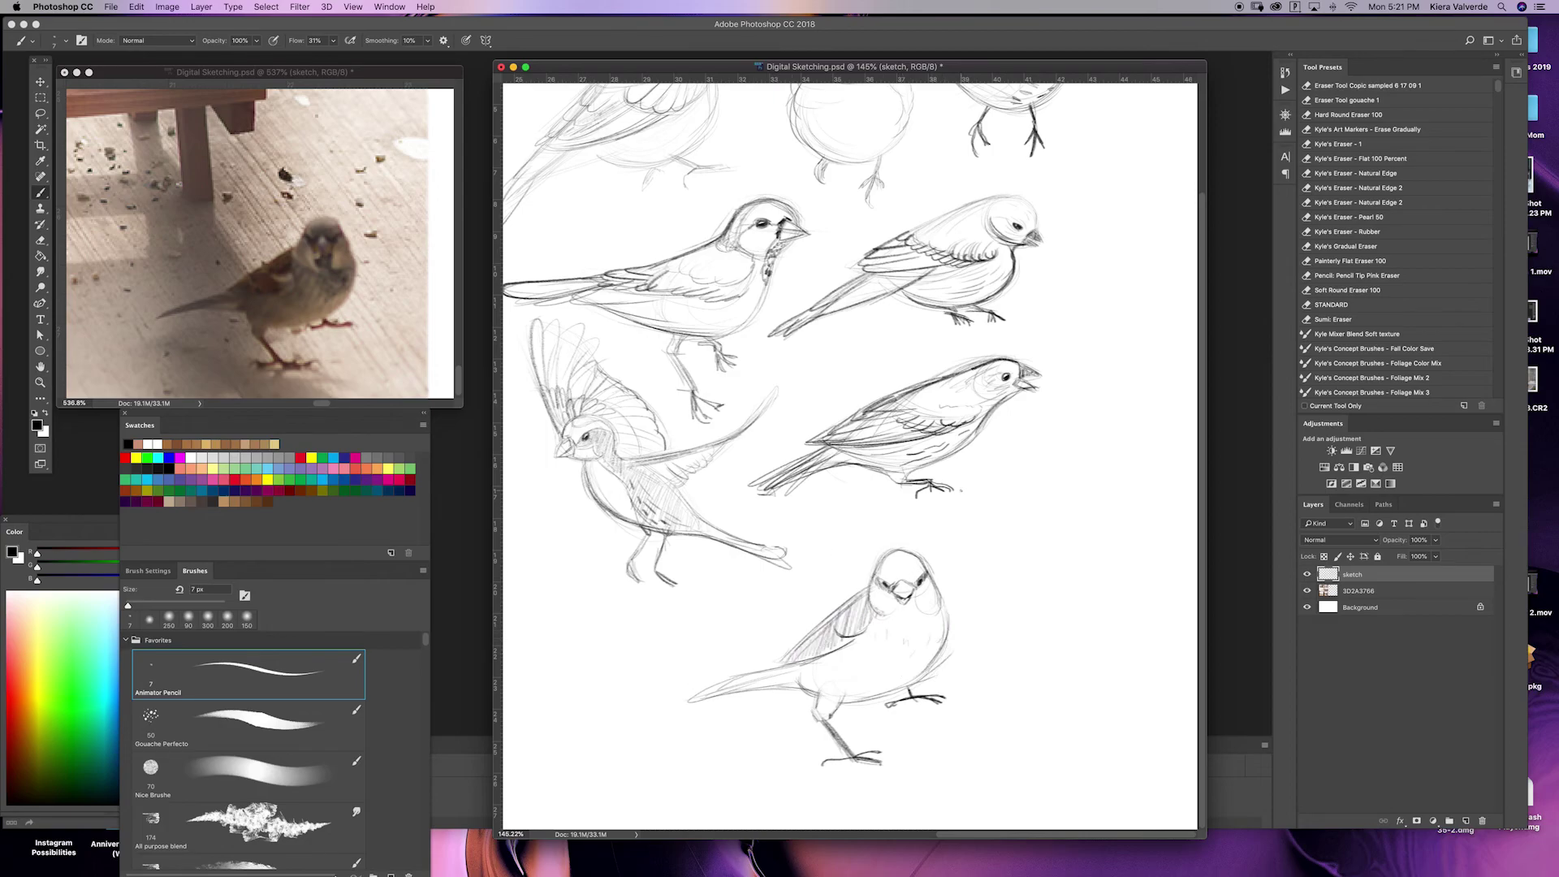
# Scale down the ground sparrow sketch and move it to the right of the feeder finch.
pyautogui.scroll(-5, 961, 490)
pyautogui.press('l')
pyautogui.moveTo(1044, 546); pyautogui.dragTo(1060, 557)
pyautogui.press('super+t')
pyautogui.moveTo(1110, 700); pyautogui.dragTo(1056, 668)
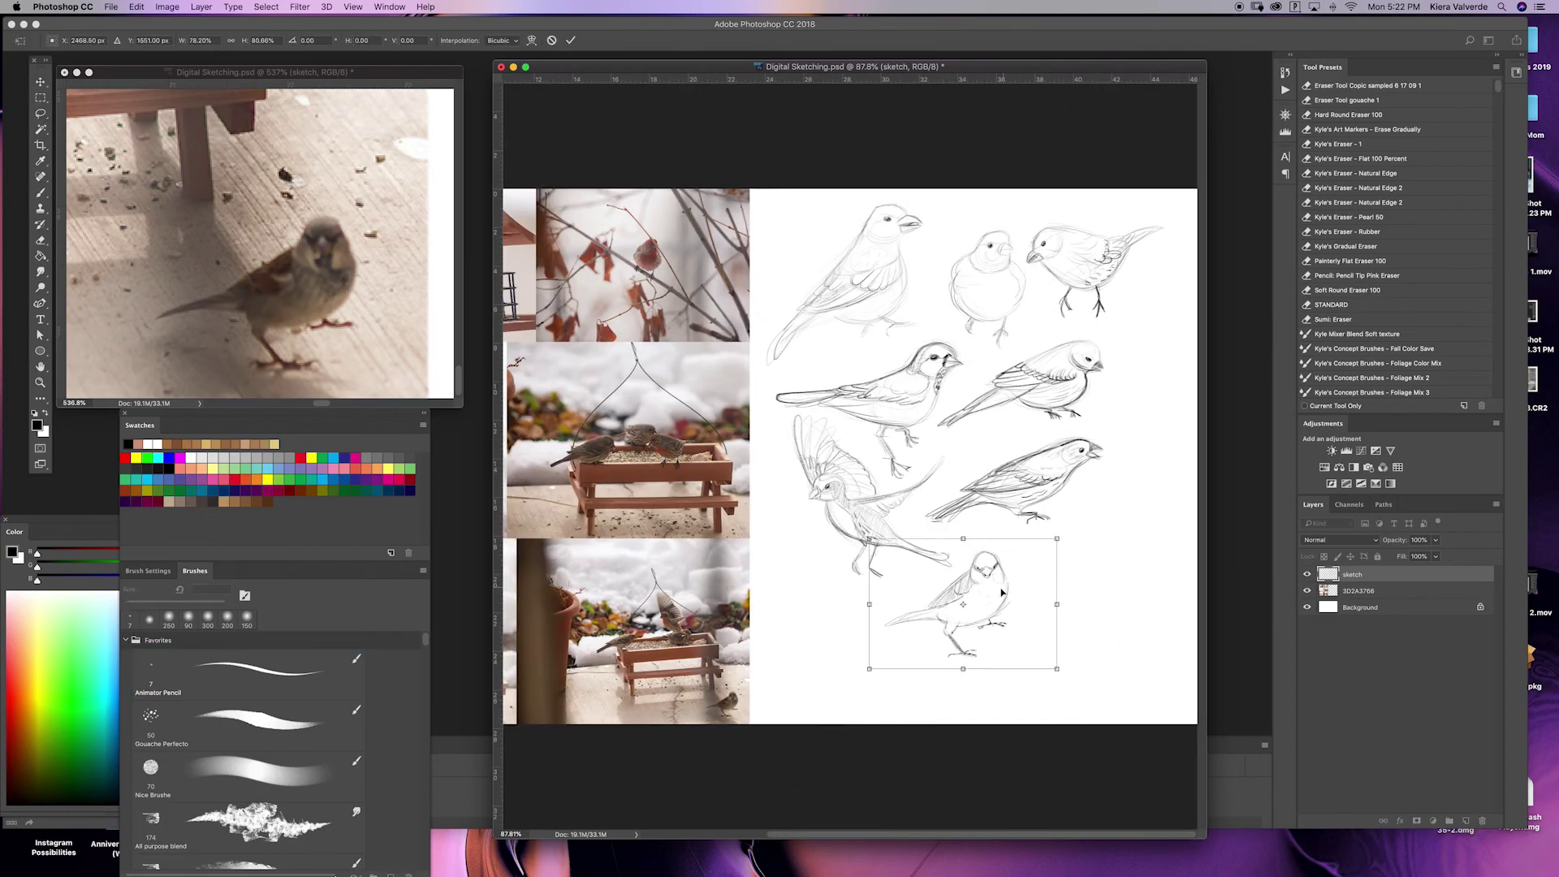
pyautogui.moveTo(1002, 593); pyautogui.dragTo(1143, 513)
pyautogui.press('Return')
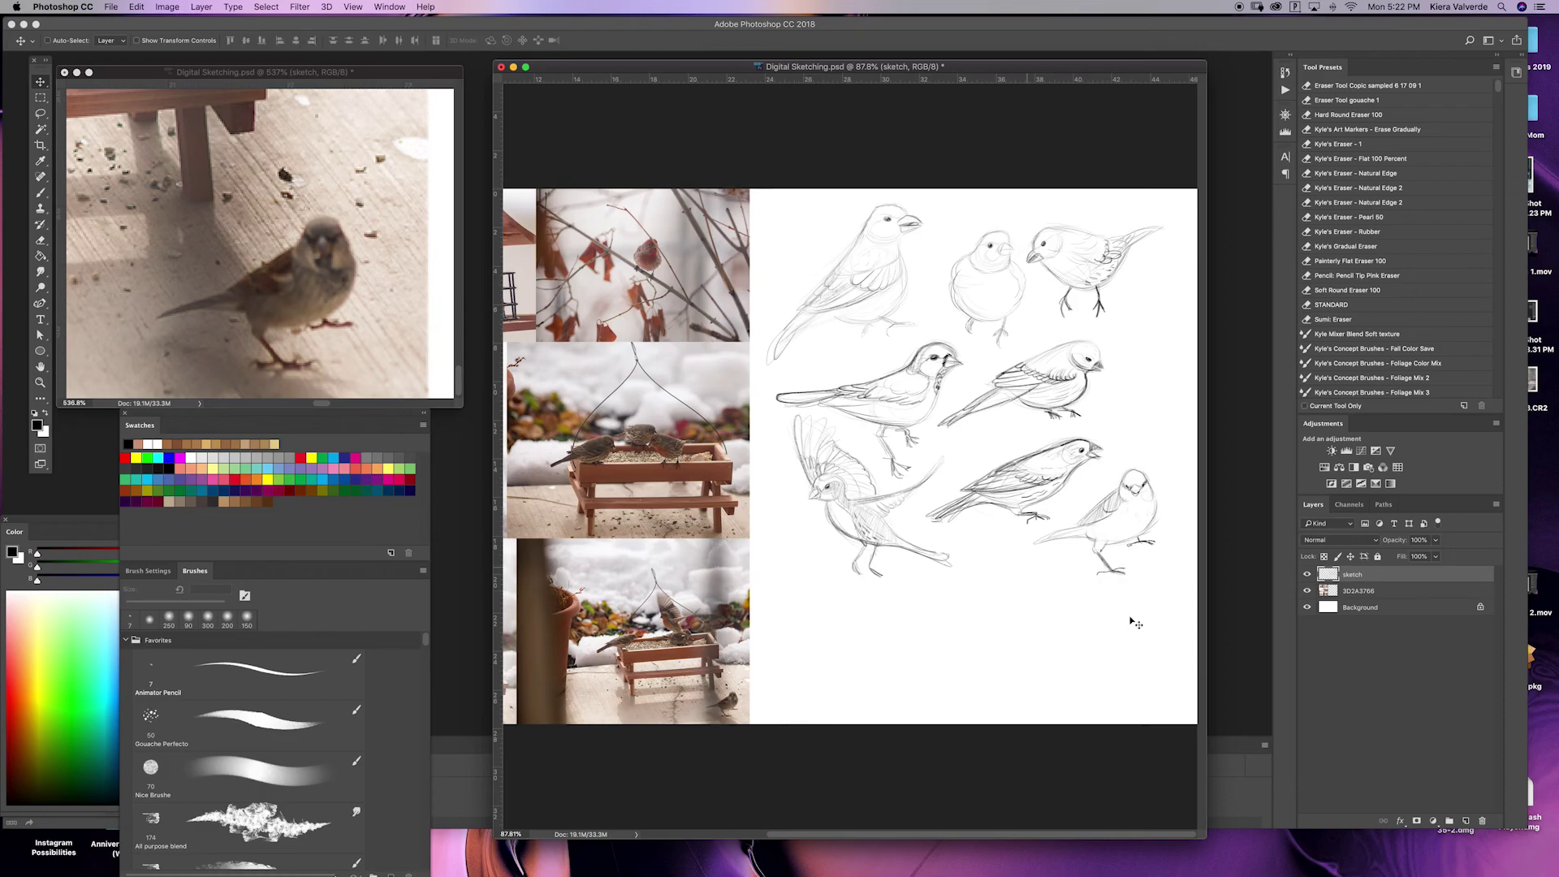
# Close the separate reference view, dock the drawing's window, and delete the bird photo layer.
pyautogui.scroll(-10, 385, 333)
pyautogui.scroll(7, 331, 346)
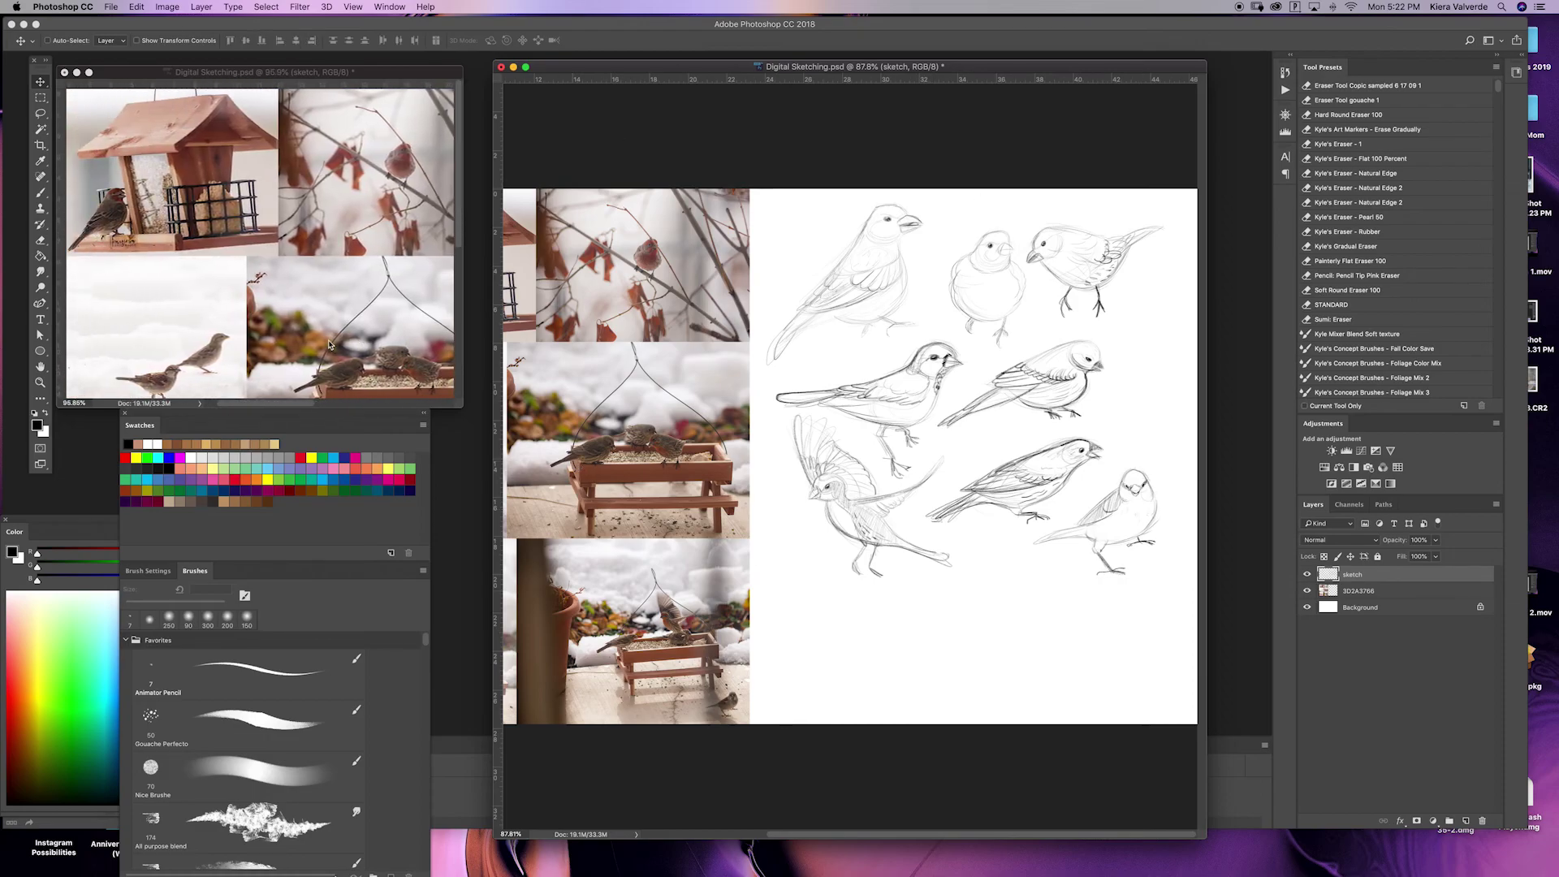
pyautogui.scroll(-2, 330, 345)
pyautogui.click(65, 73)
pyautogui.moveTo(851, 69); pyautogui.dragTo(850, 54)
pyautogui.click(1373, 591)
pyautogui.click(1482, 821)
pyautogui.click(870, 282)
# Crop away the empty area left of the bird sketches, keeping a narrow margin beside them.
pyautogui.press('c')
pyautogui.moveTo(188, 400); pyautogui.dragTo(387, 399)
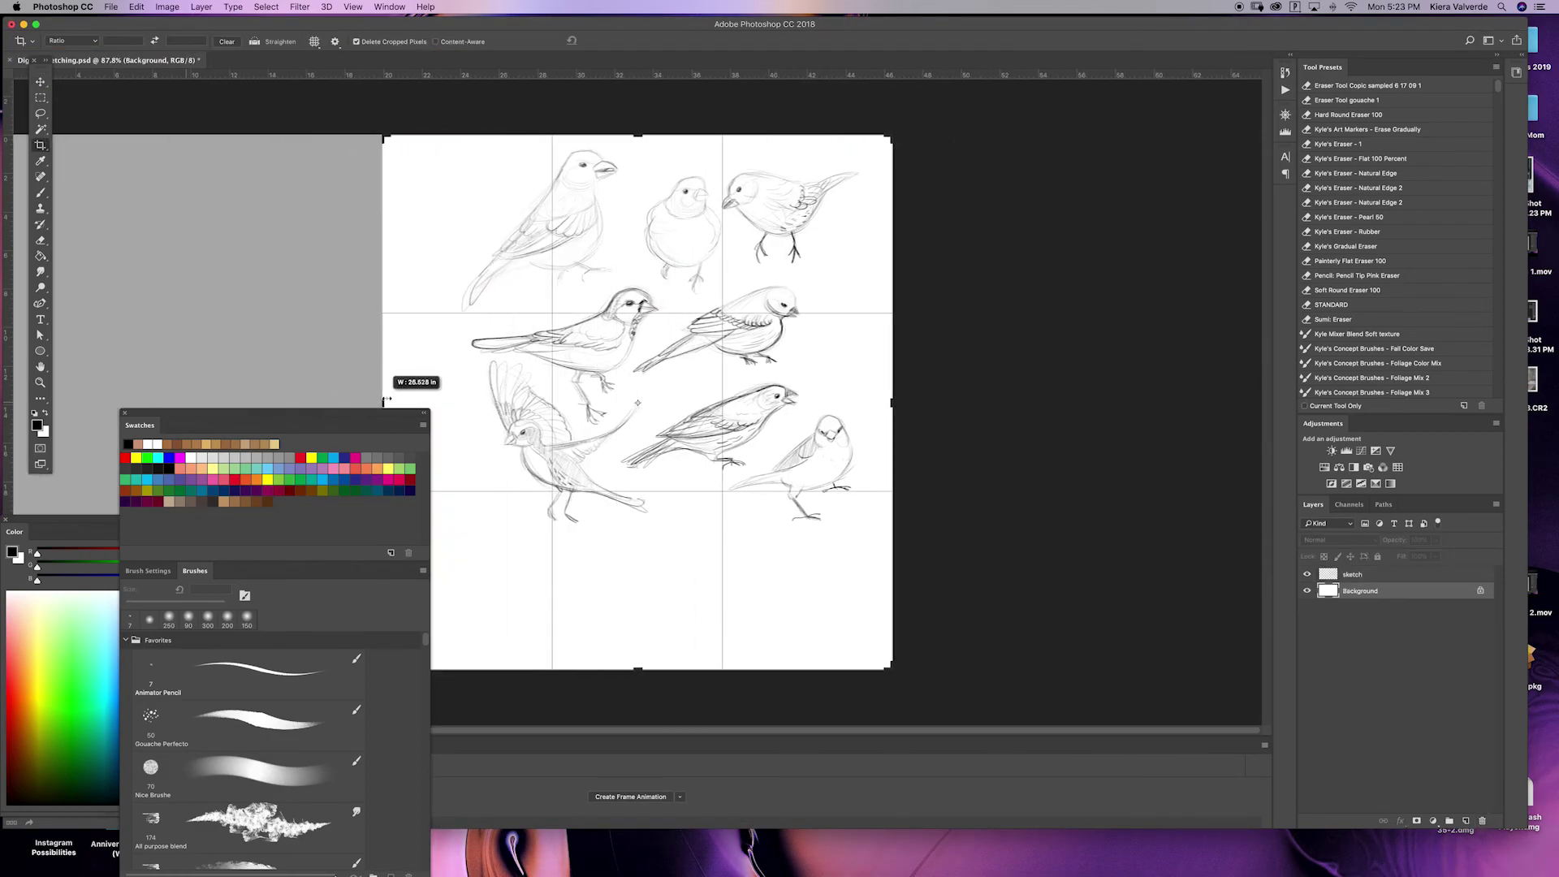
pyautogui.press('Return')
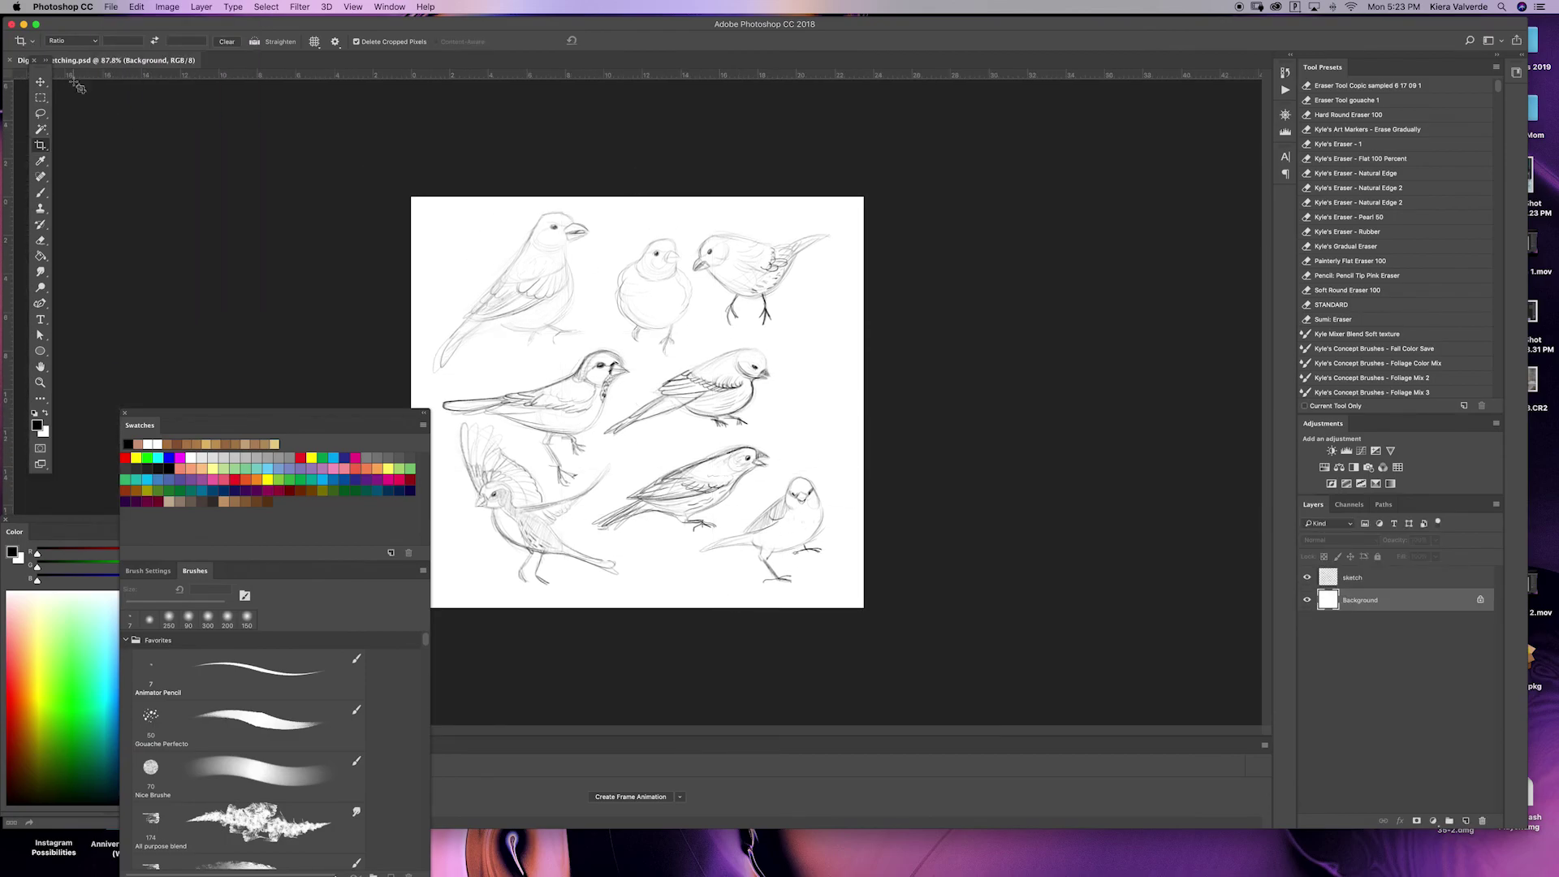
# Move the Swatches and Brushes panels off the page and save the document with the sketch layer active.
pyautogui.scroll(3, 641, 439)
pyautogui.moveTo(228, 276); pyautogui.dragTo(1173, 317)
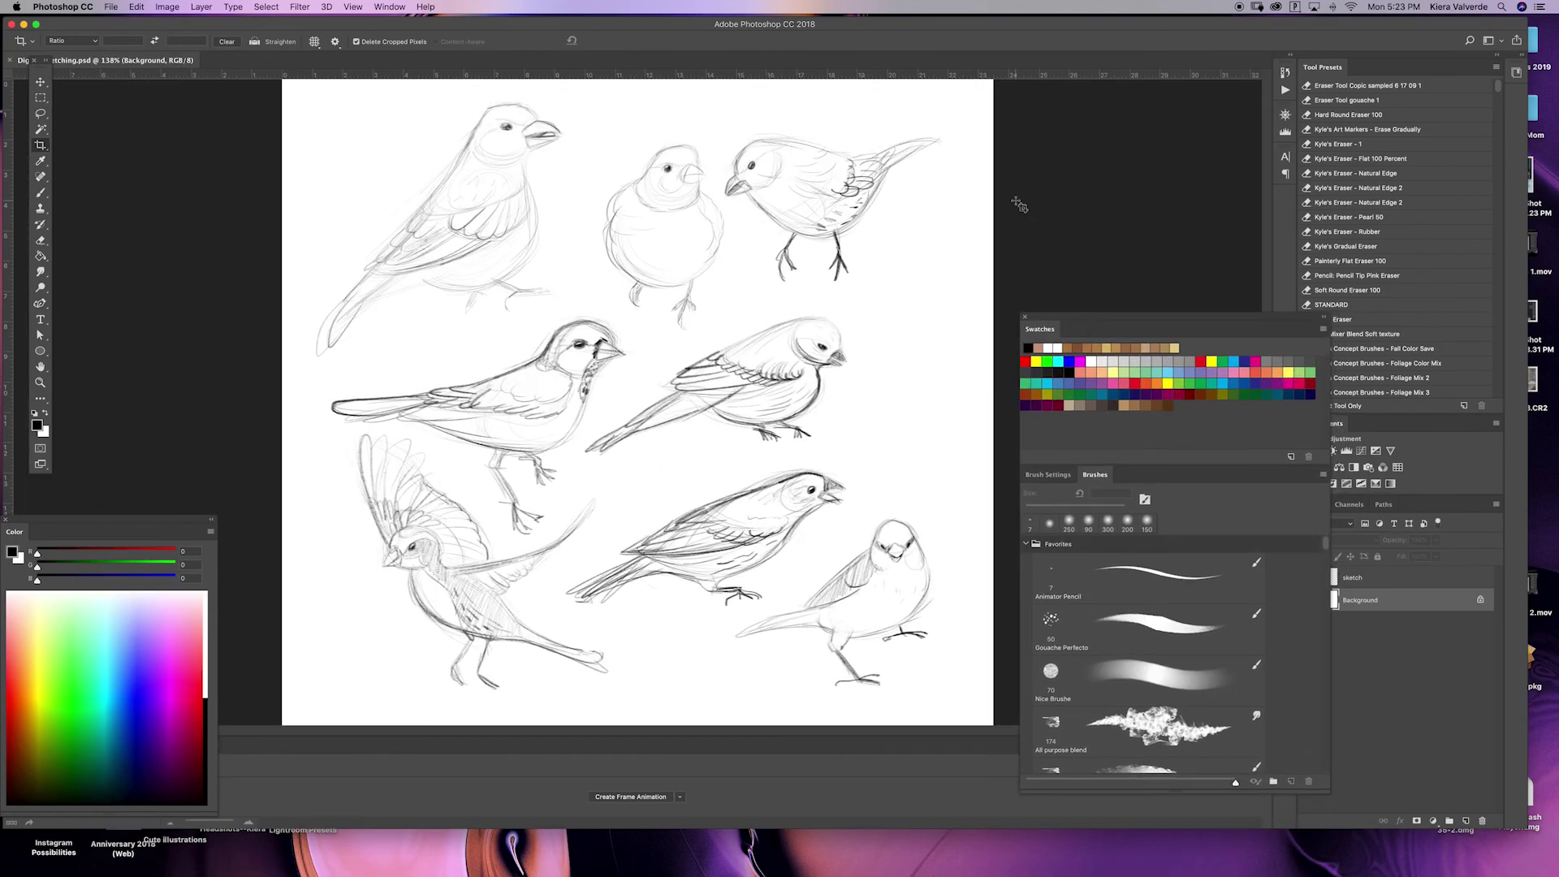
pyautogui.click(1381, 578)
pyautogui.click(112, 8)
pyautogui.click(110, 117)
# Darken the large upper-left bird's back, belly and feet, and reinforce the neighbouring plump bird's side and foot.
pyautogui.press('b')
pyautogui.moveTo(485, 116); pyautogui.dragTo(357, 273)
pyautogui.moveTo(375, 258)
pyautogui.mouseDown()
pyautogui.moveTo(317, 355)
pyautogui.moveTo(424, 284)
pyautogui.mouseUp()
pyautogui.moveTo(424, 284); pyautogui.dragTo(552, 293)
pyautogui.moveTo(519, 291); pyautogui.dragTo(503, 311)
pyautogui.moveTo(526, 171); pyautogui.dragTo(497, 285)
pyautogui.moveTo(632, 183)
pyautogui.mouseDown()
pyautogui.moveTo(593, 243)
pyautogui.moveTo(674, 288)
pyautogui.mouseUp()
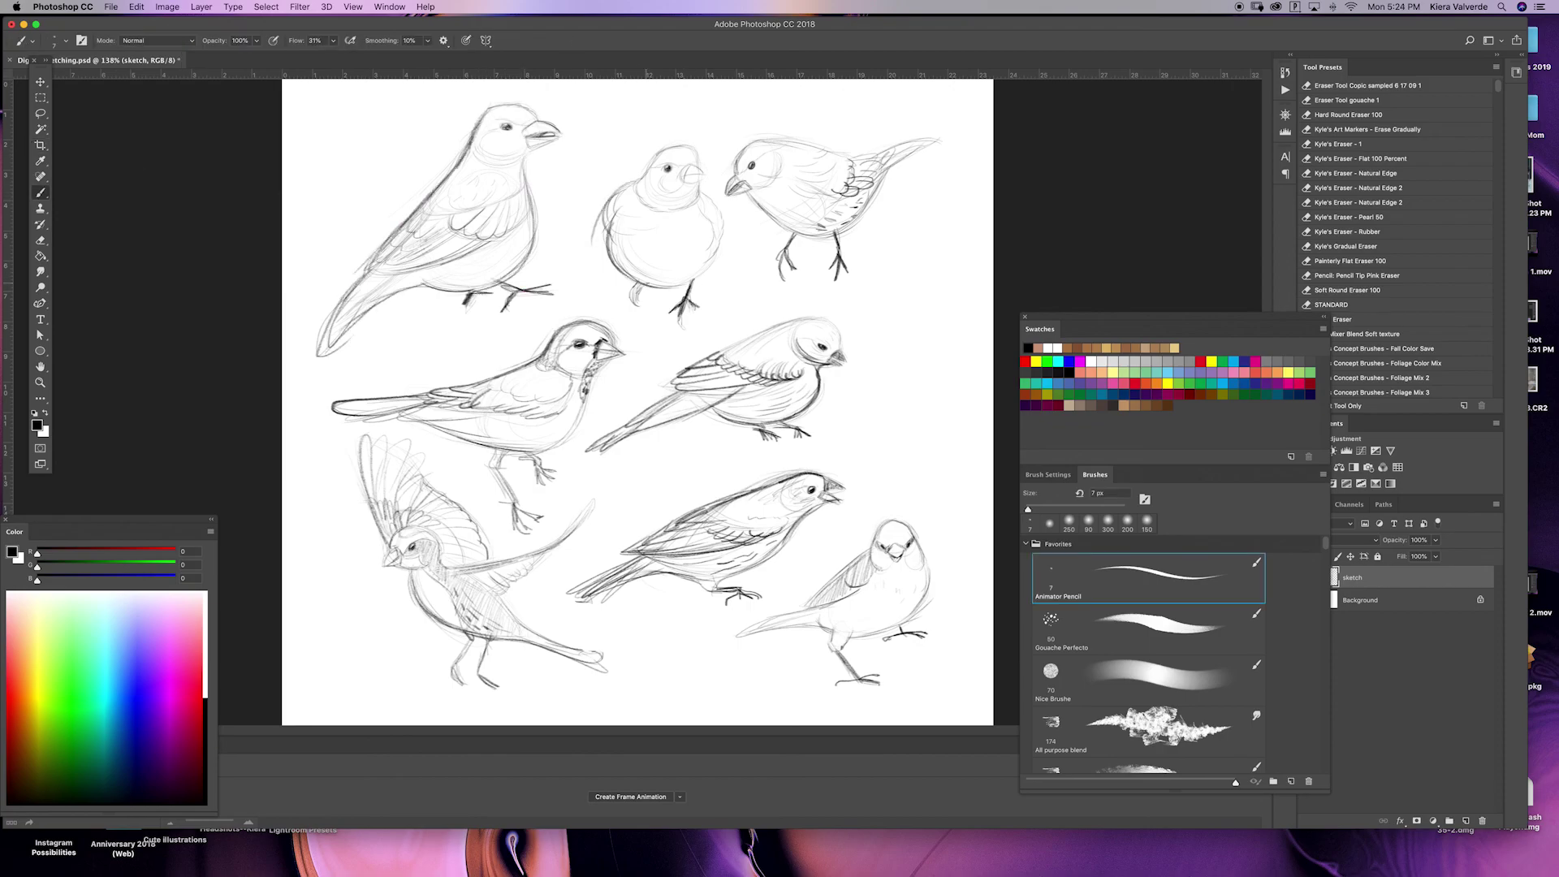